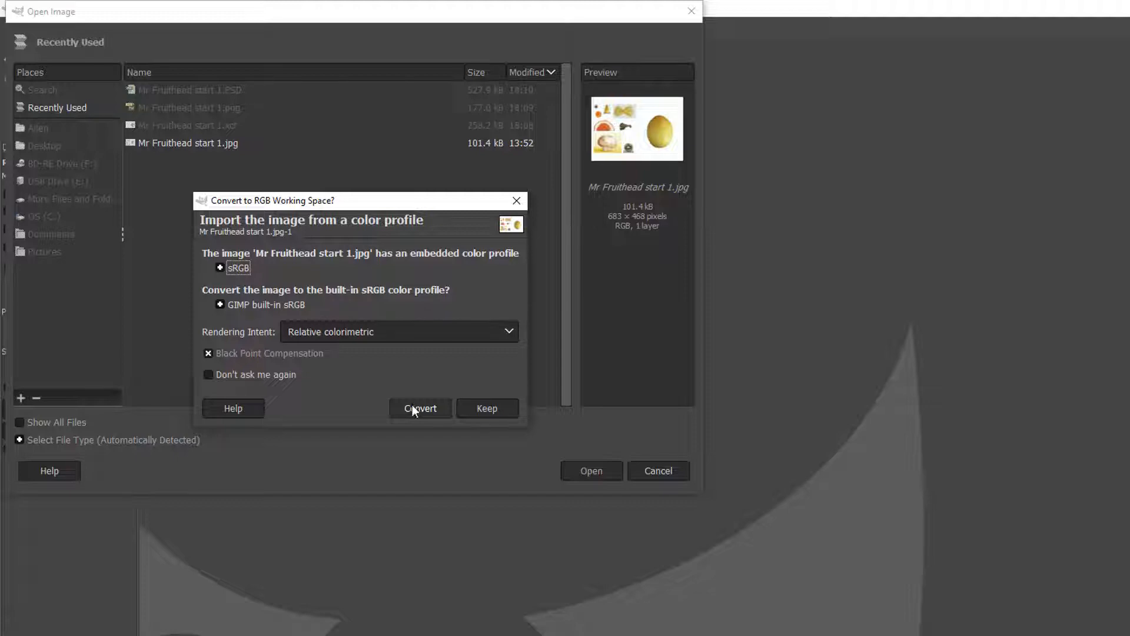
Step: Import Mr Fruithead start 1.jpg, converting it to the built-in sRGB color profile, and enlarge the view to 200%
left_click(417, 408)
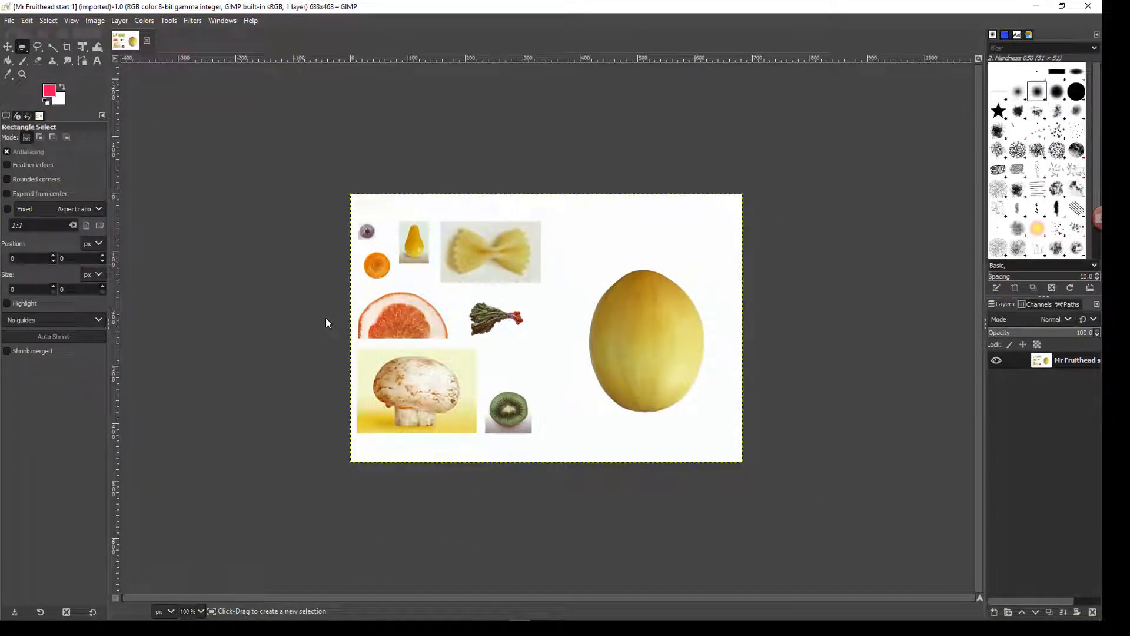
key("ctrl")
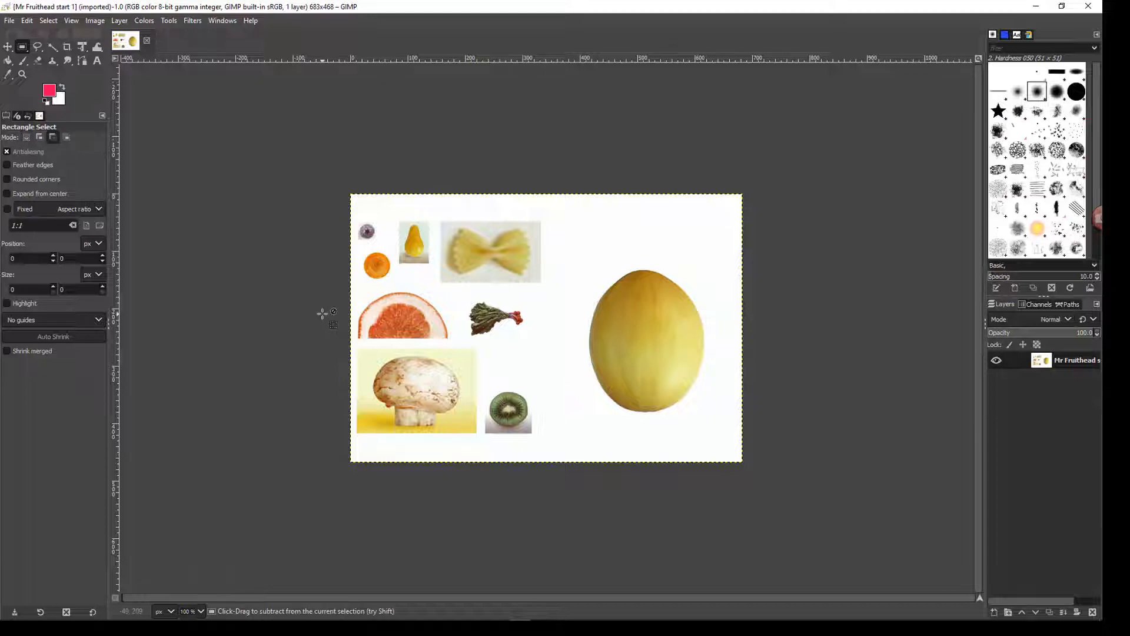
scroll(323, 314, "up", 2)
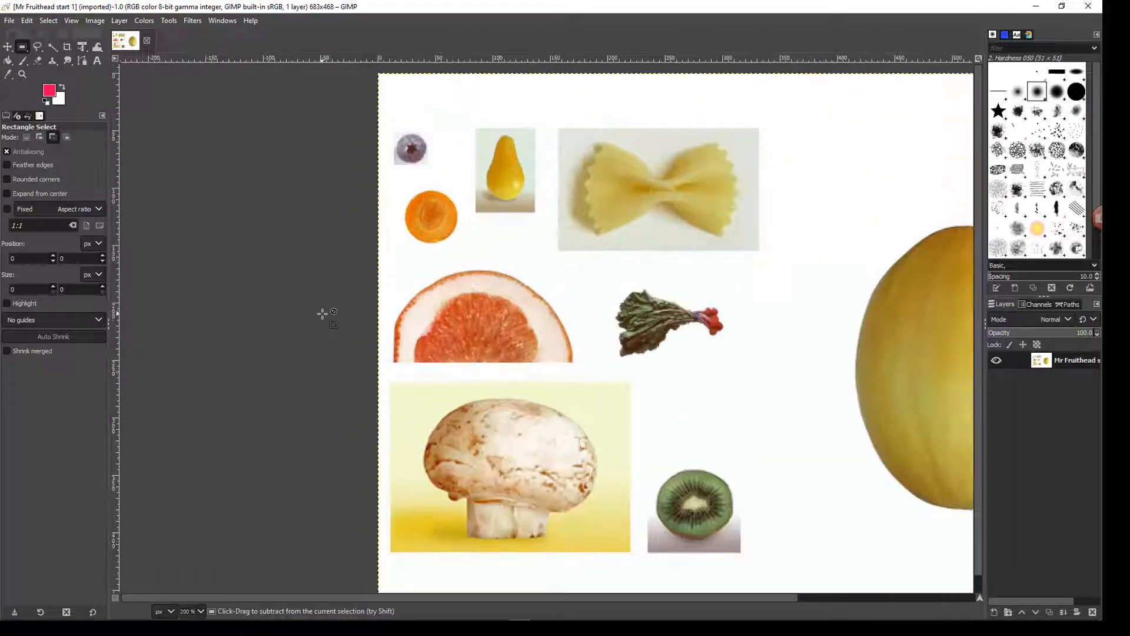
scroll(348, 596, "right", 4)
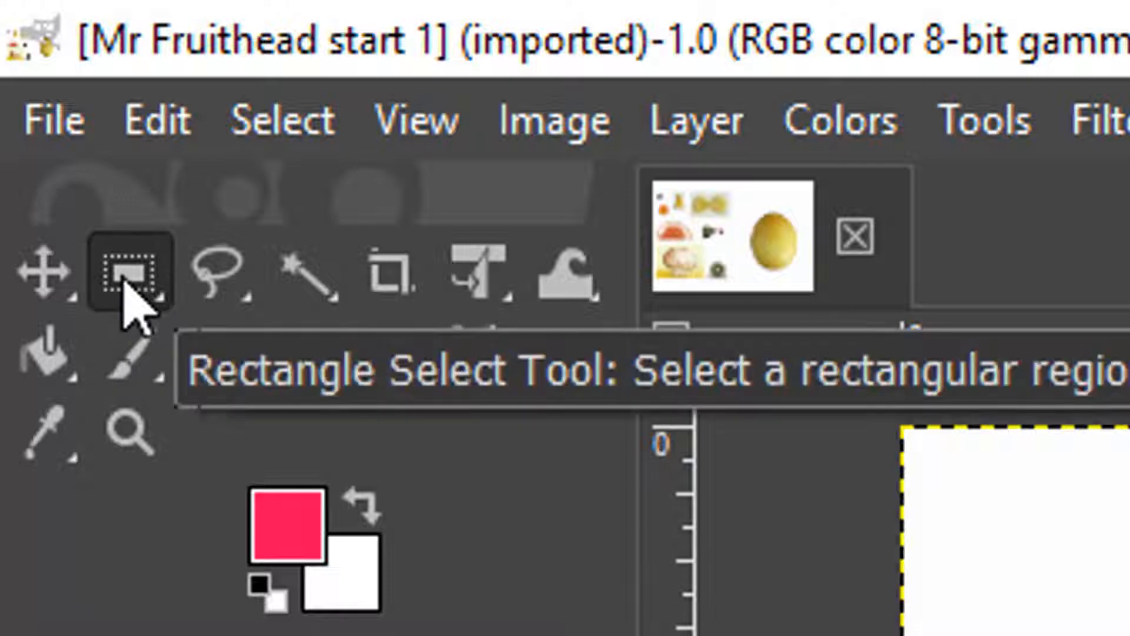
Step: Select the blueberry with an Ellipse Select selection about 23 × 25 px, fitted to its edges
left_click(125, 285)
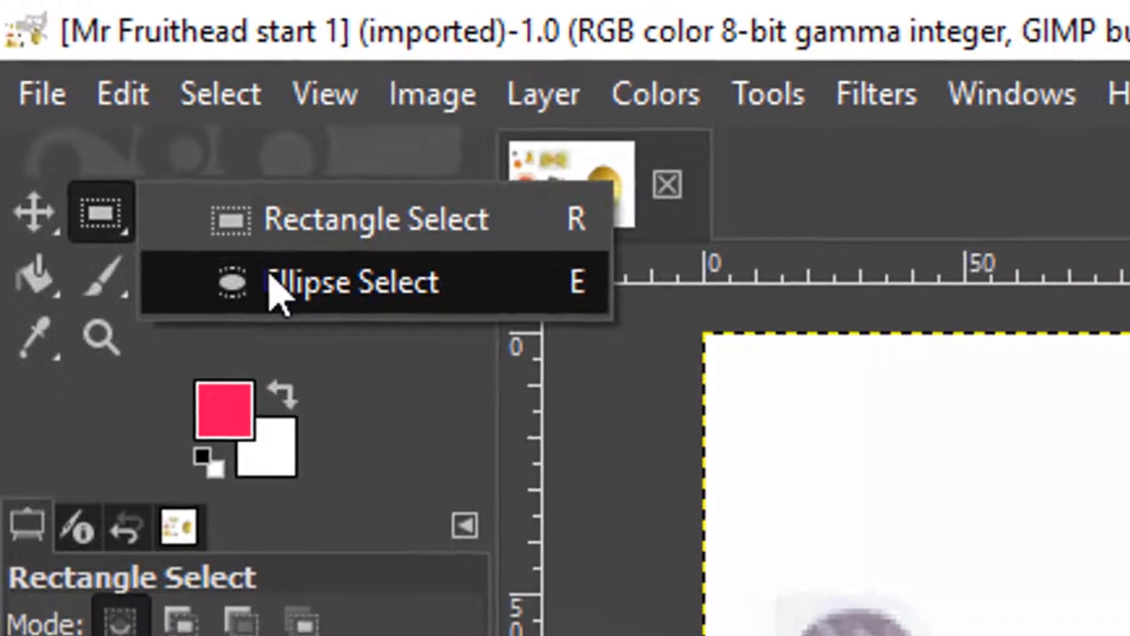
left_click(277, 289)
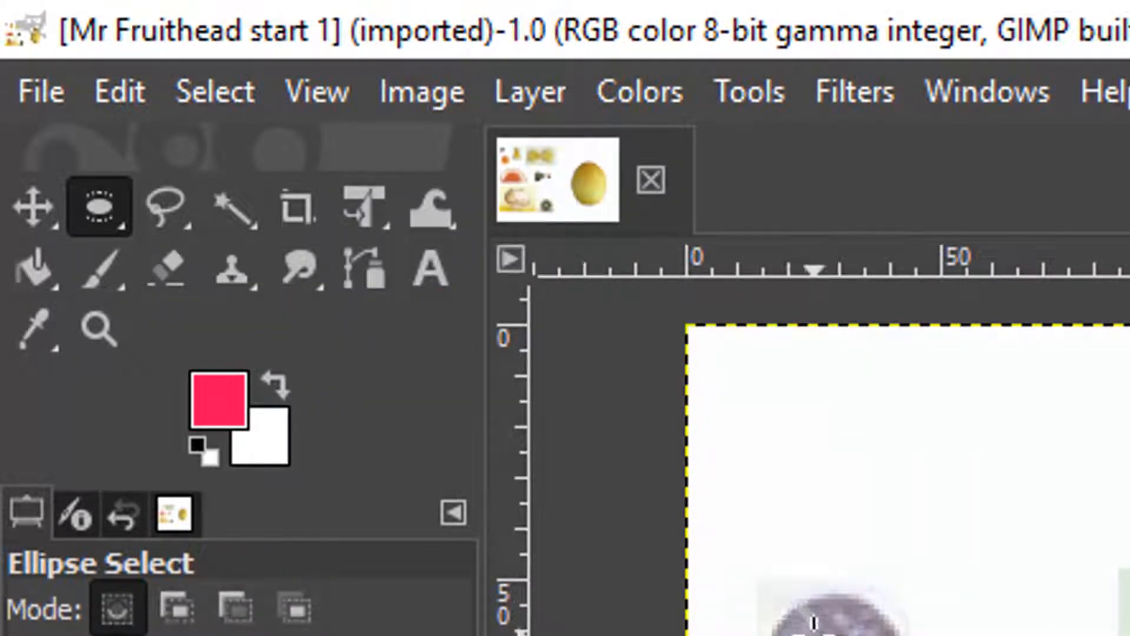
left_click_drag(783, 592, 455, 380)
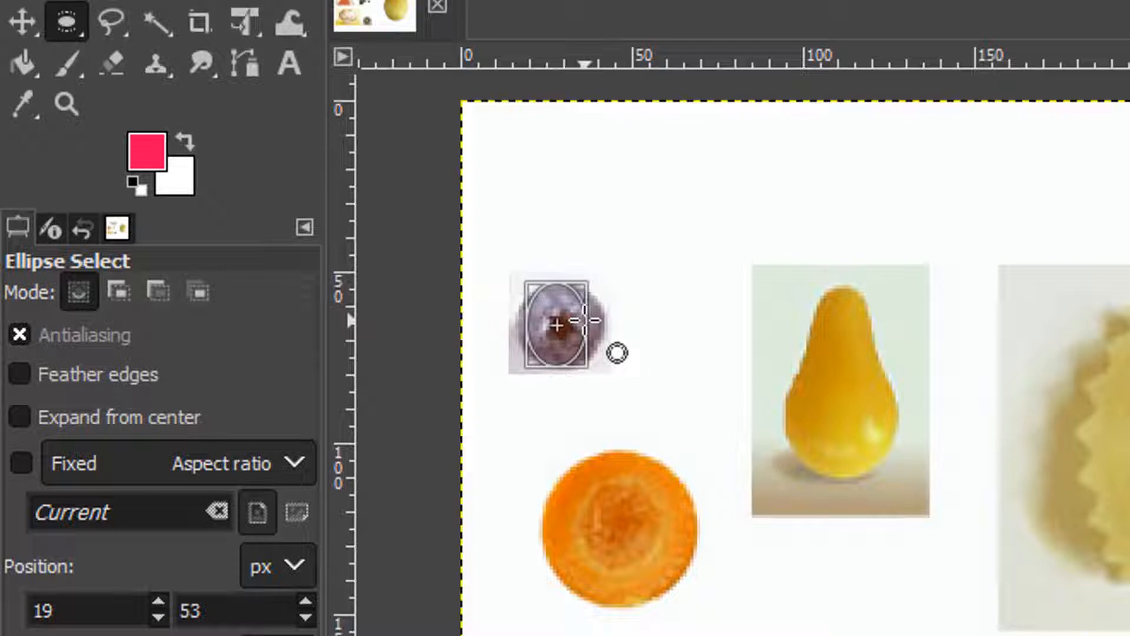
left_click_drag(584, 319, 579, 322)
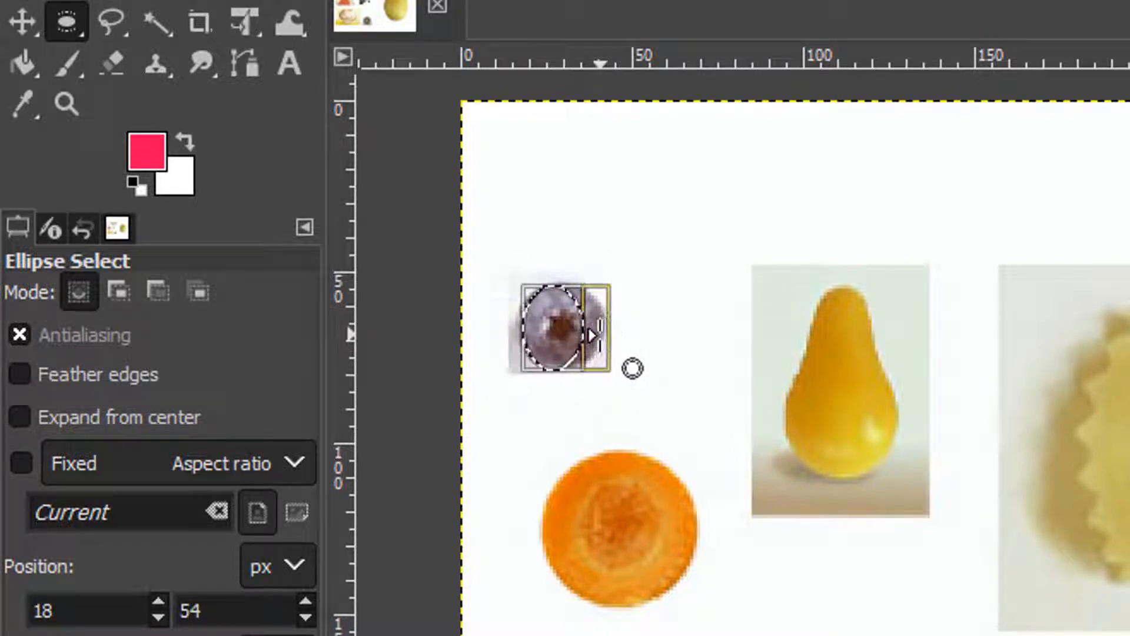
left_click_drag(599, 335, 624, 336)
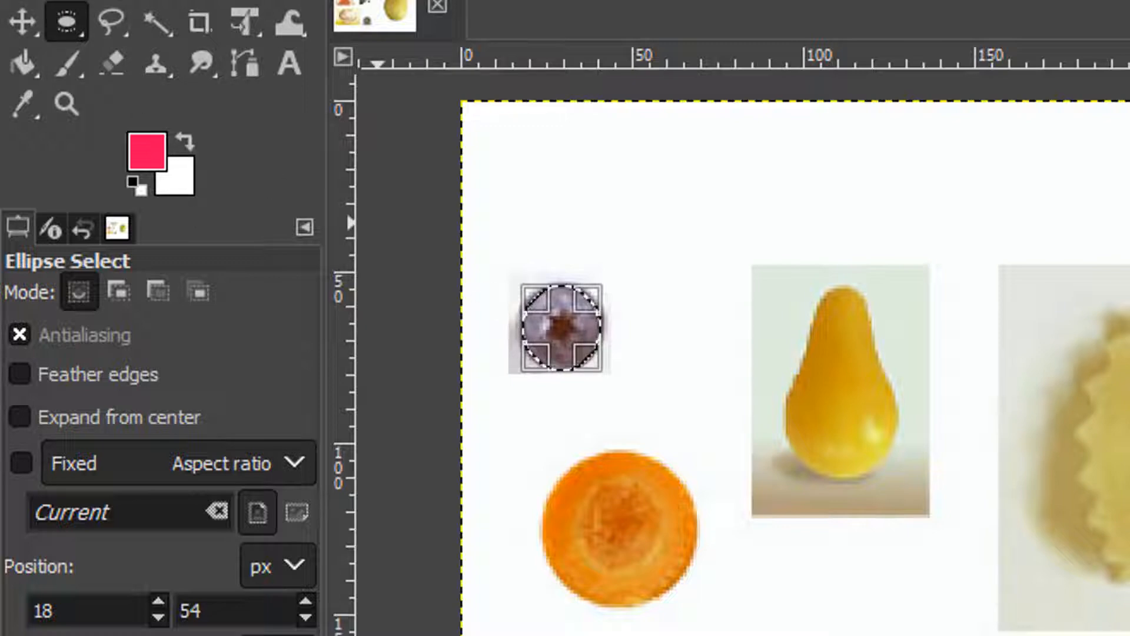
Step: Copy the selected blueberry and paste it in place as a floating selection
left_click(64, 1)
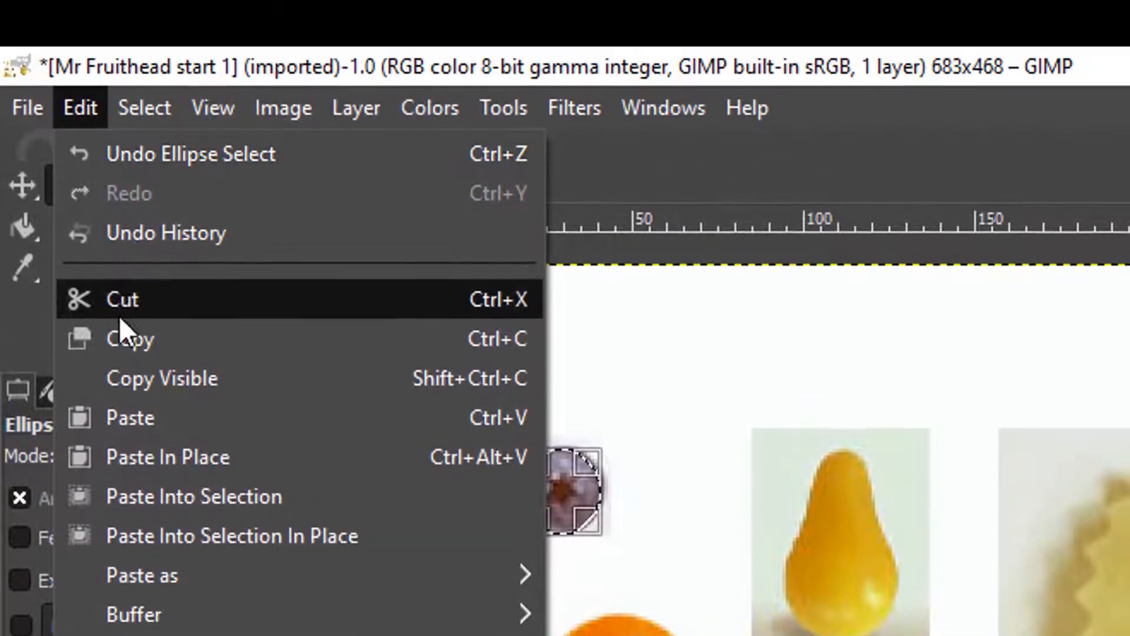
left_click(122, 334)
left_click(77, 108)
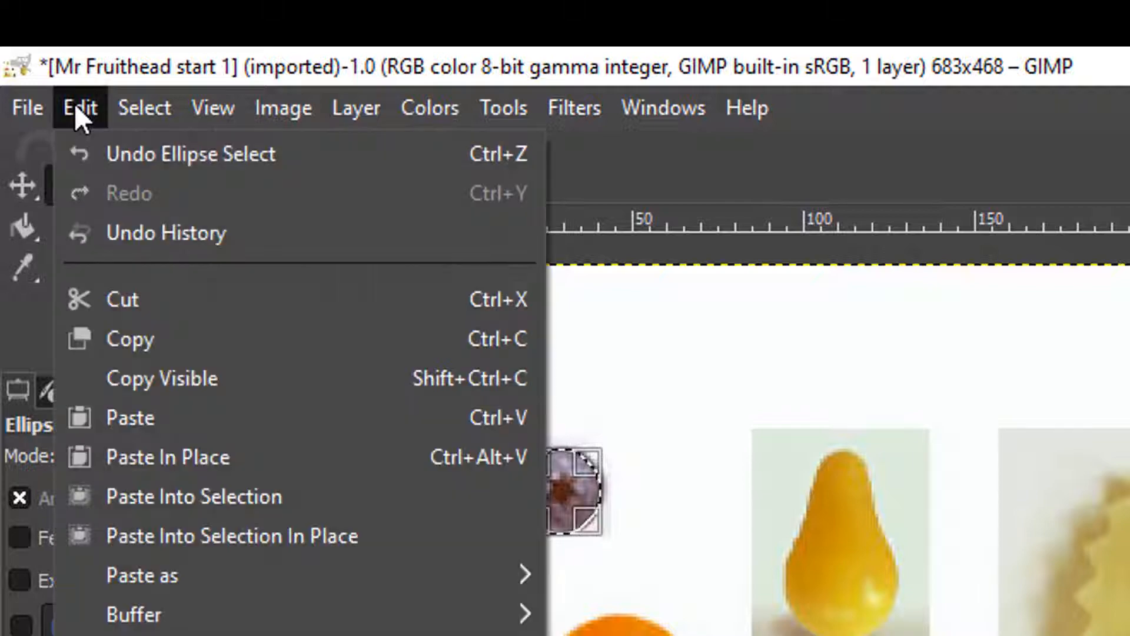
left_click(150, 457)
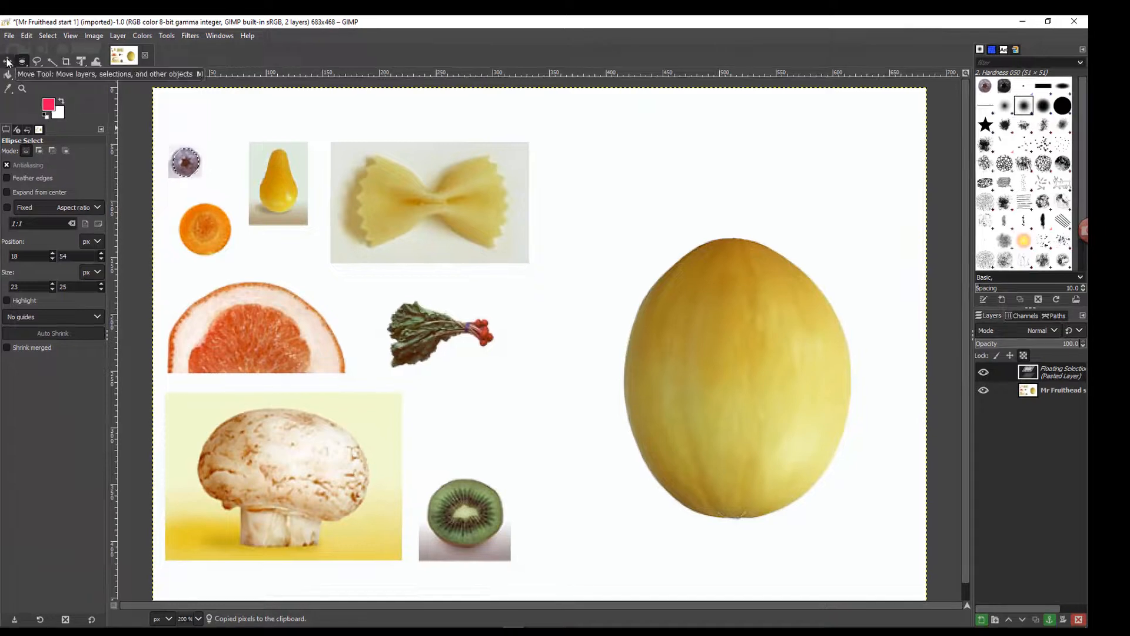
Step: Move the pasted blueberry onto the centre of the orange carrot slice and anchor it there
left_click(8, 61)
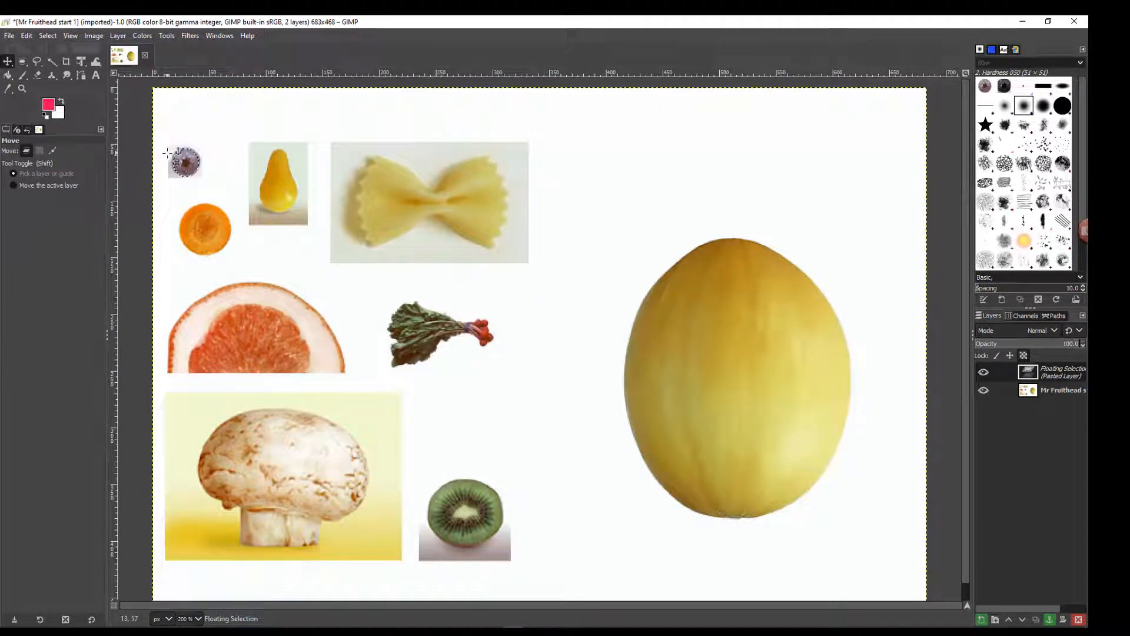
left_click_drag(187, 169, 206, 225)
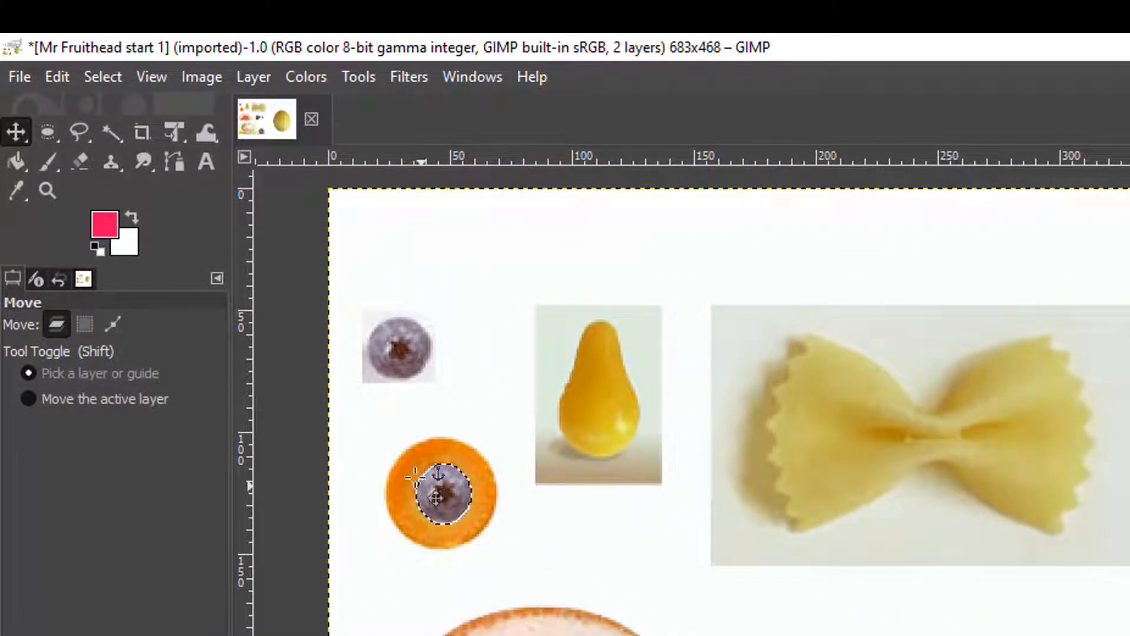
left_click(48, 132)
left_click(346, 411)
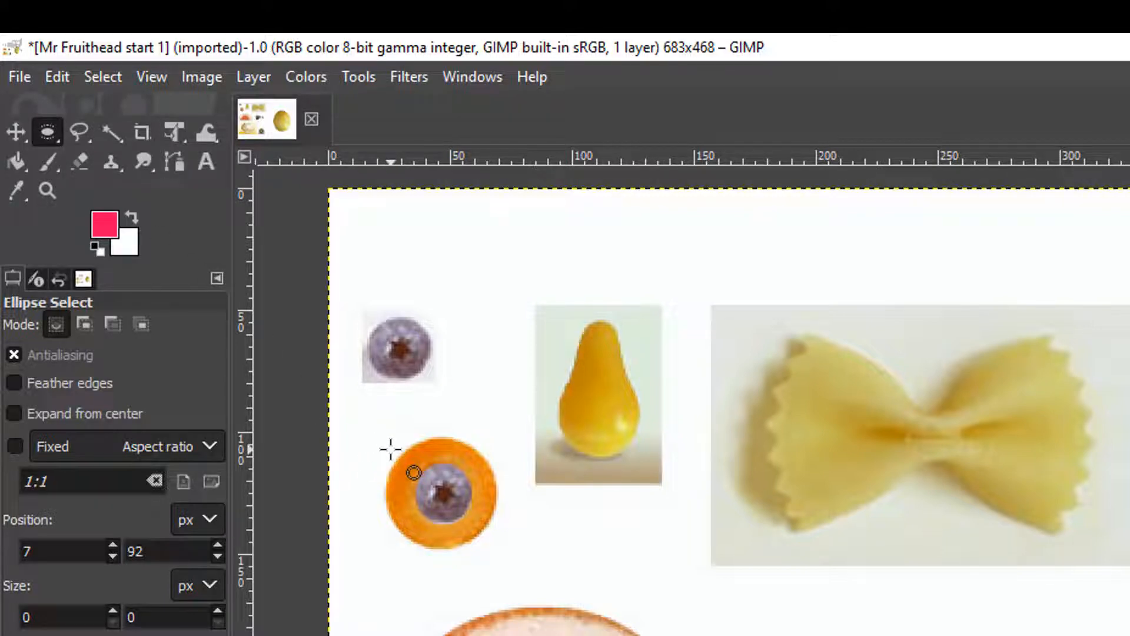
left_click_drag(392, 449, 487, 548)
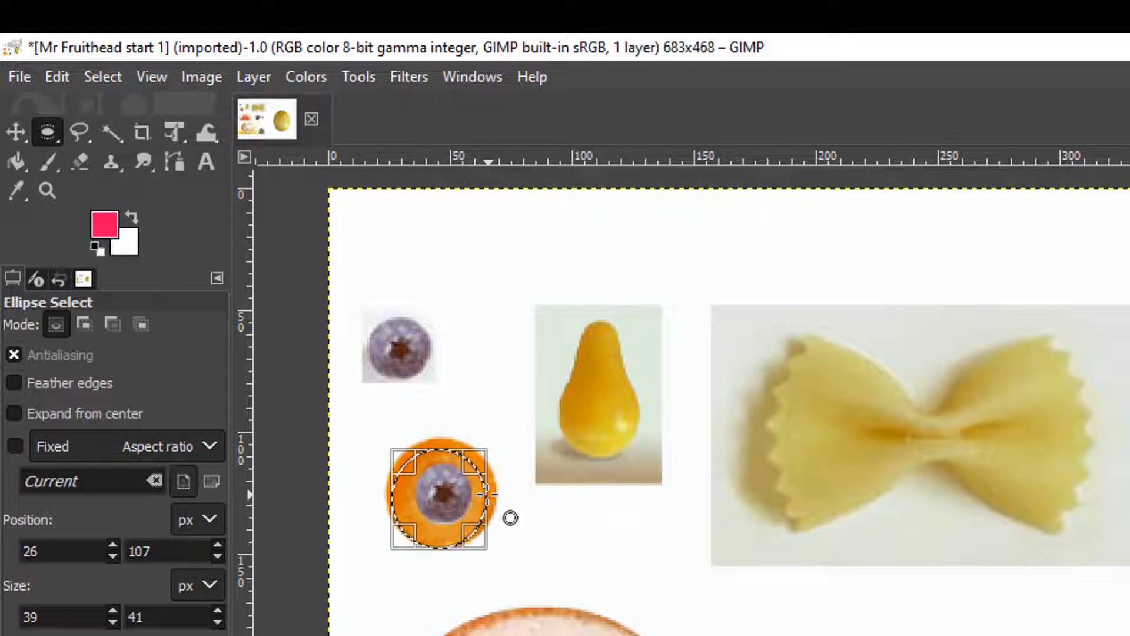
left_click_drag(486, 494, 496, 499)
left_click_drag(453, 451, 447, 440)
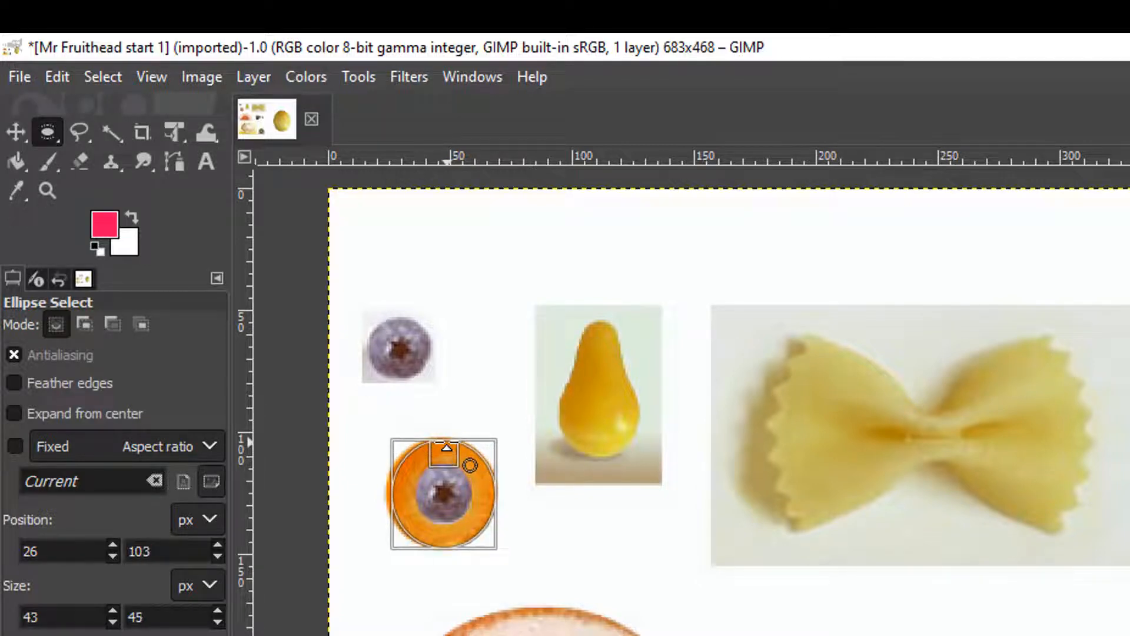
left_click(385, 490)
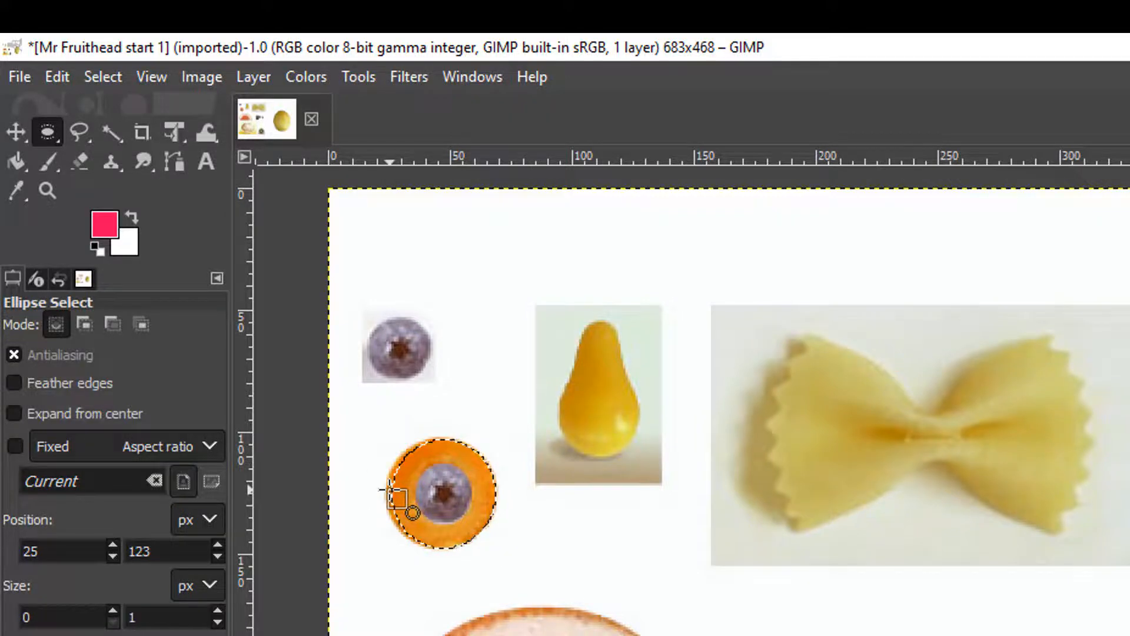
left_click_drag(389, 490, 386, 492)
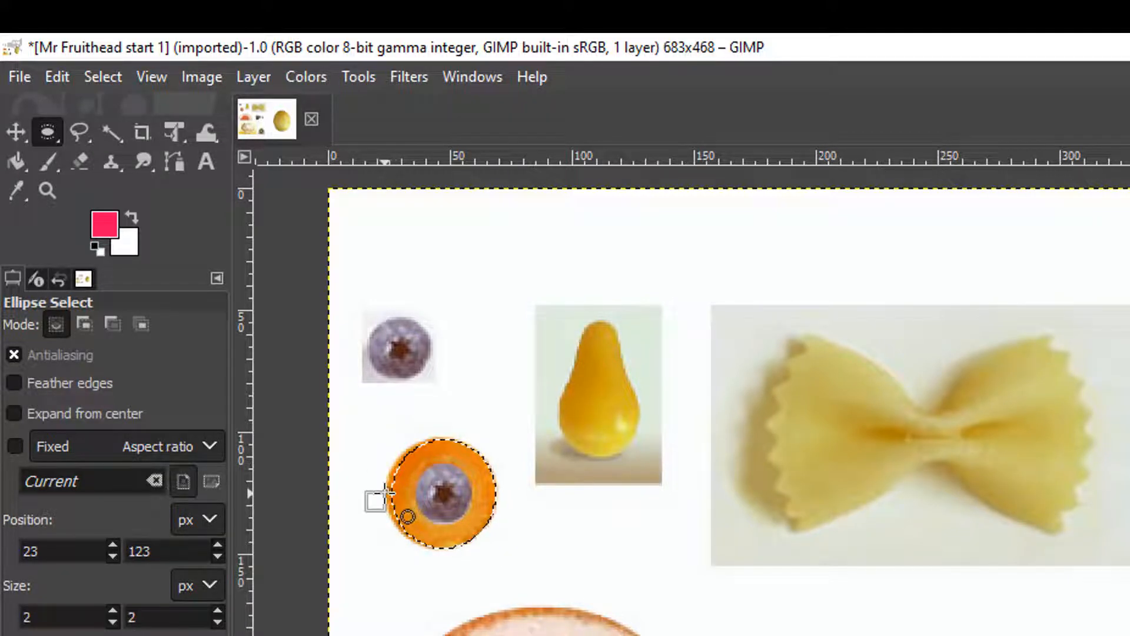
left_click(439, 490)
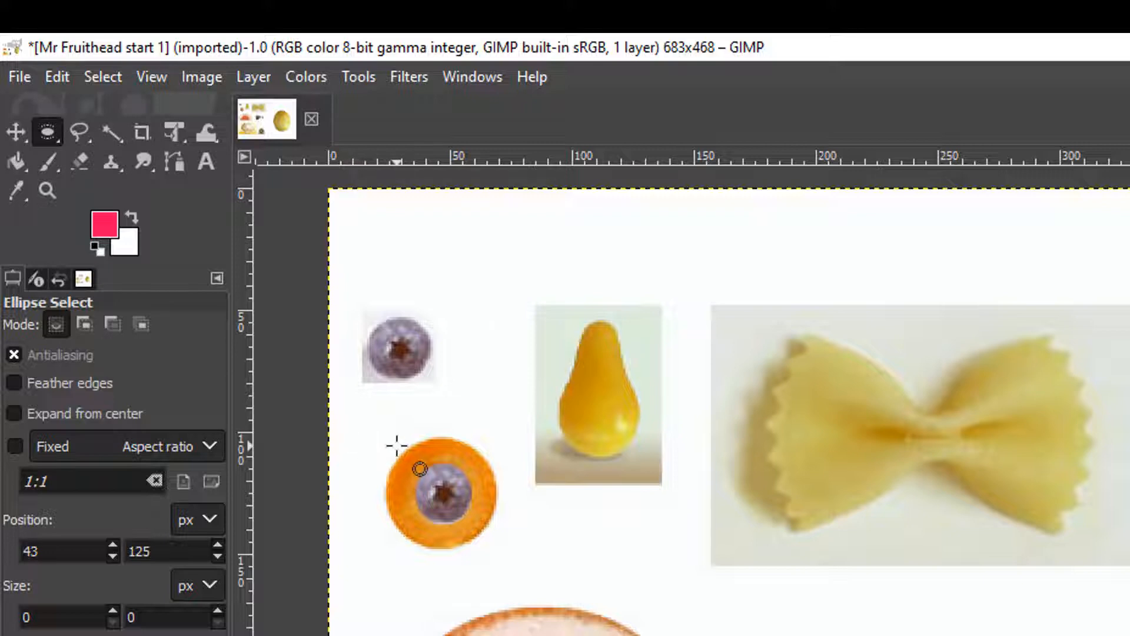
Step: Select the carrot slice with its blueberry centre using an ellipse about 44 × 43 px, and copy it
left_click_drag(396, 446, 498, 546)
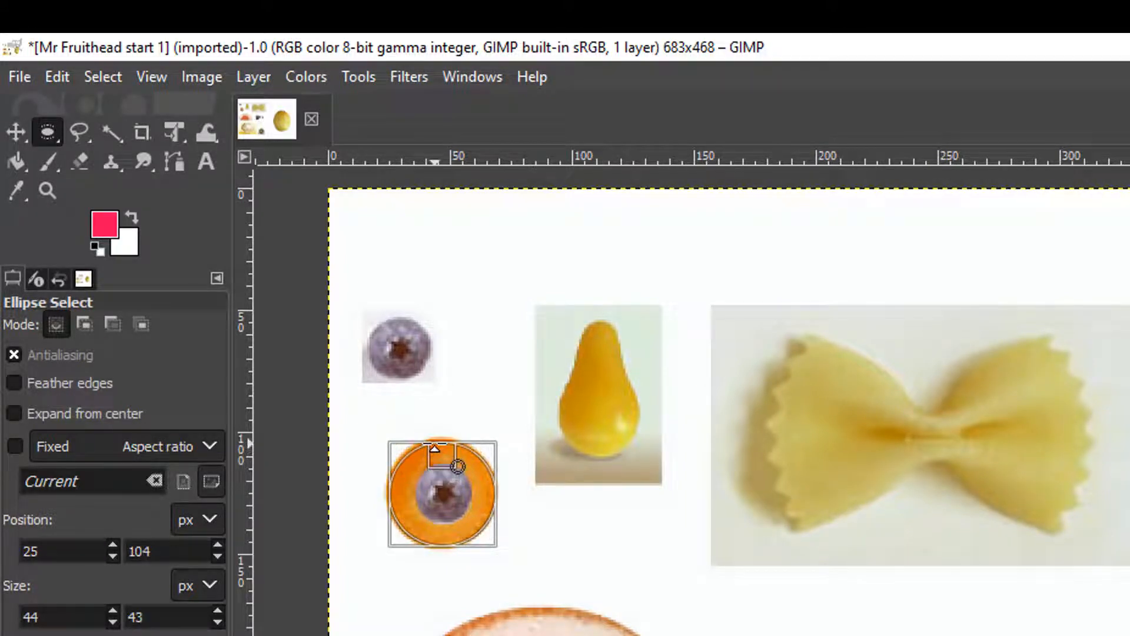
left_click(55, 71)
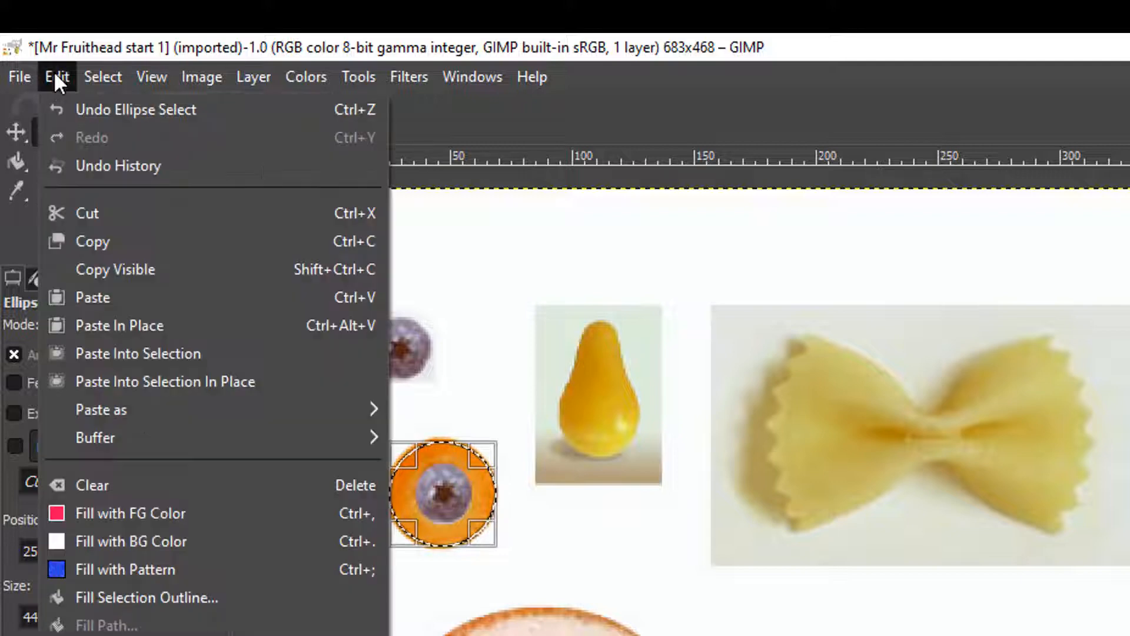
left_click(99, 235)
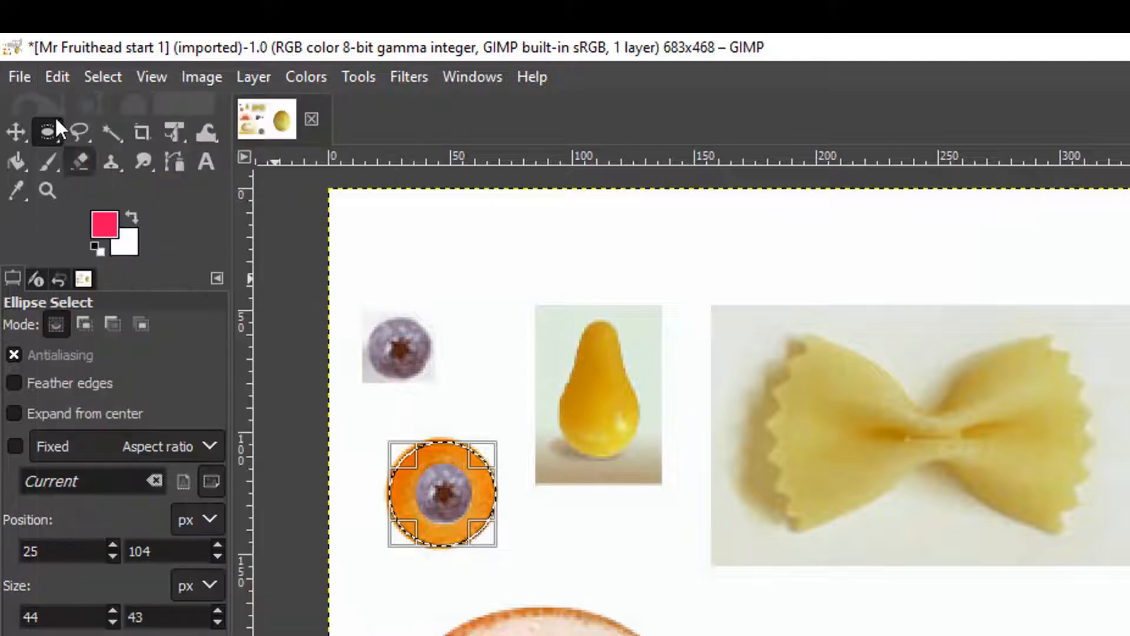
Step: Paste the carrot-and-blueberry eye in place and move it onto the melon's upper left as the first eye
left_click(55, 73)
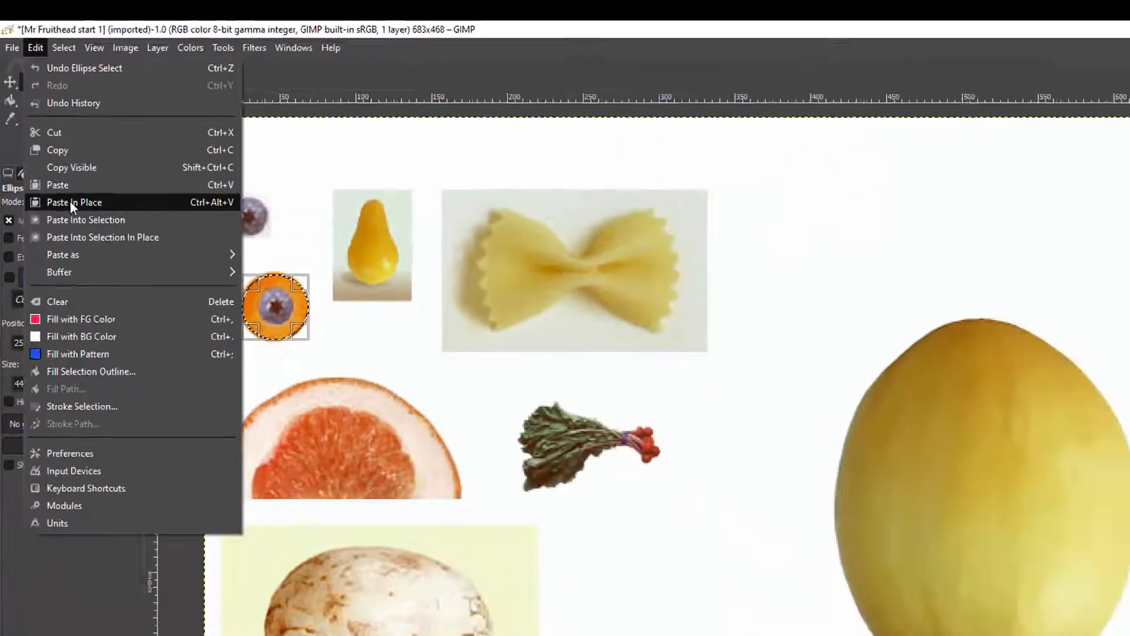
left_click(115, 326)
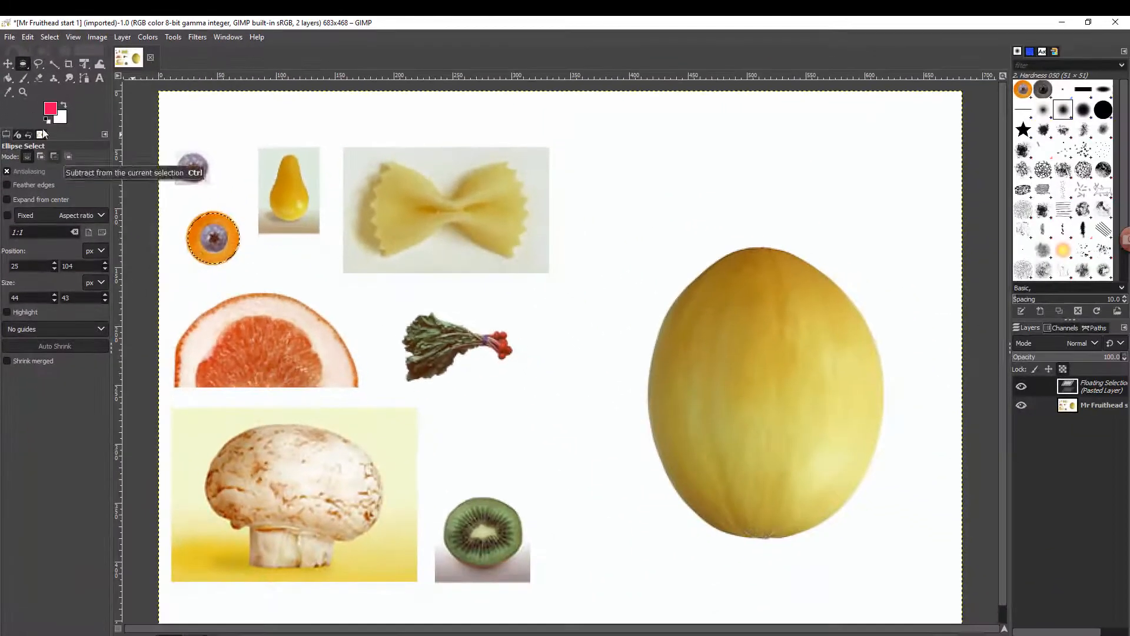
left_click(8, 63)
left_click_drag(211, 250, 710, 370)
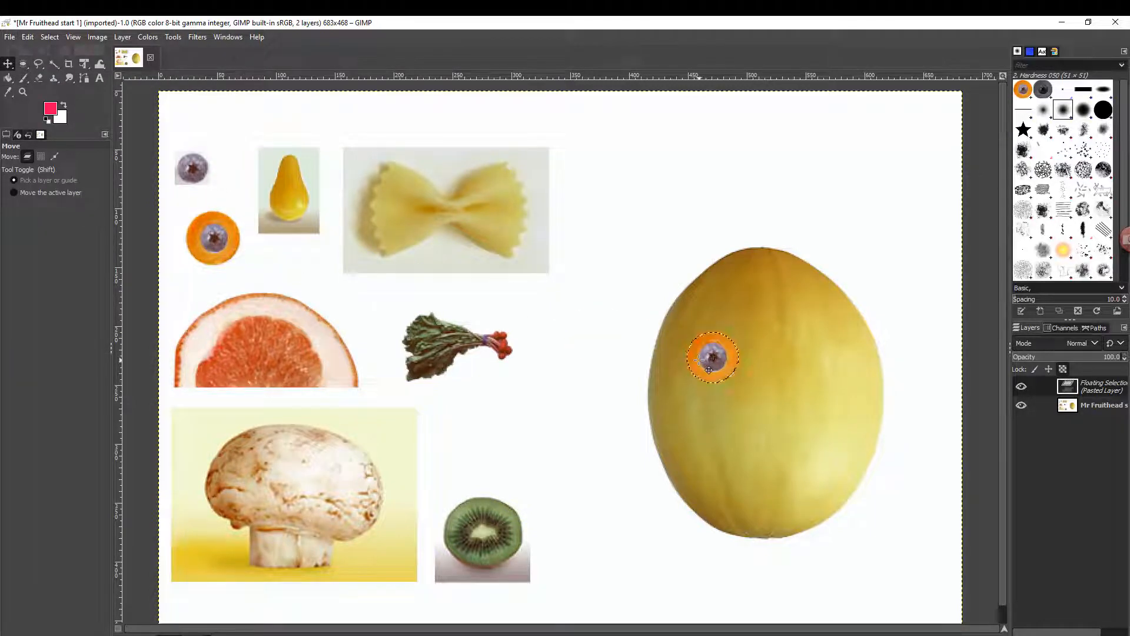
Step: Copy and paste the eye in place, move the duplicate across to the melon's right side level with the first, and anchor it
left_click(26, 37)
left_click(31, 112)
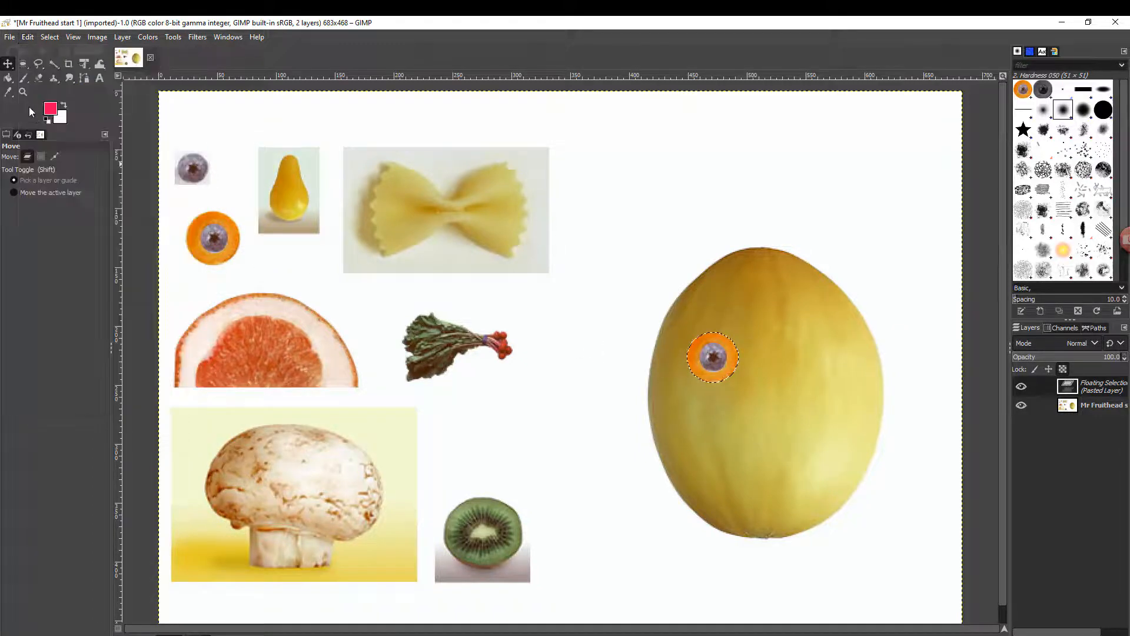
left_click(27, 37)
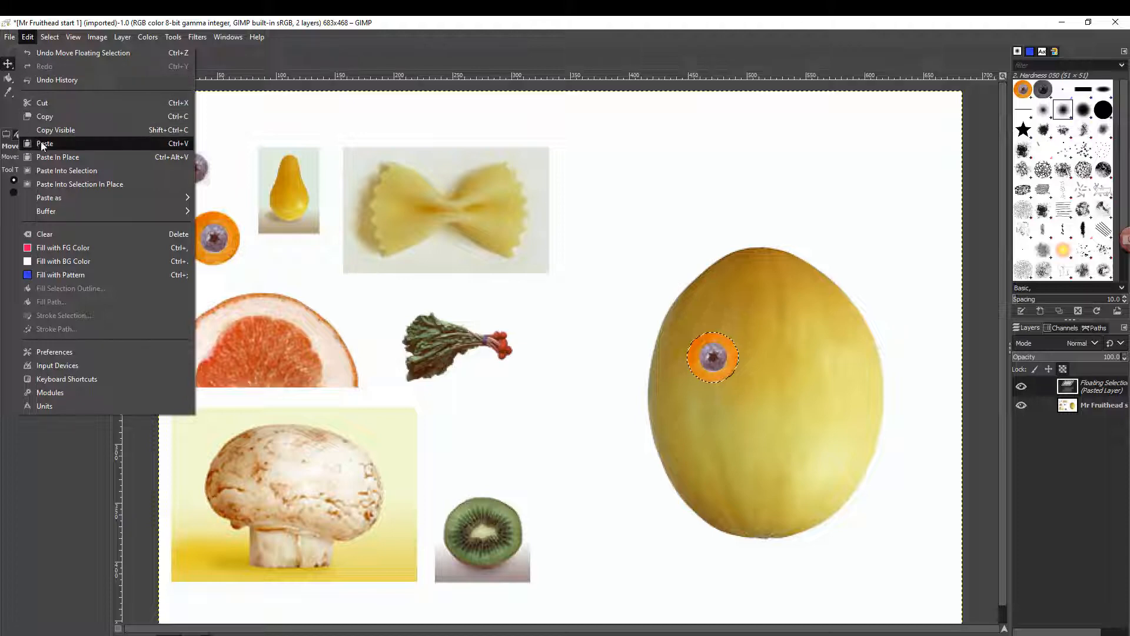
left_click(54, 156)
left_click_drag(740, 365, 822, 365)
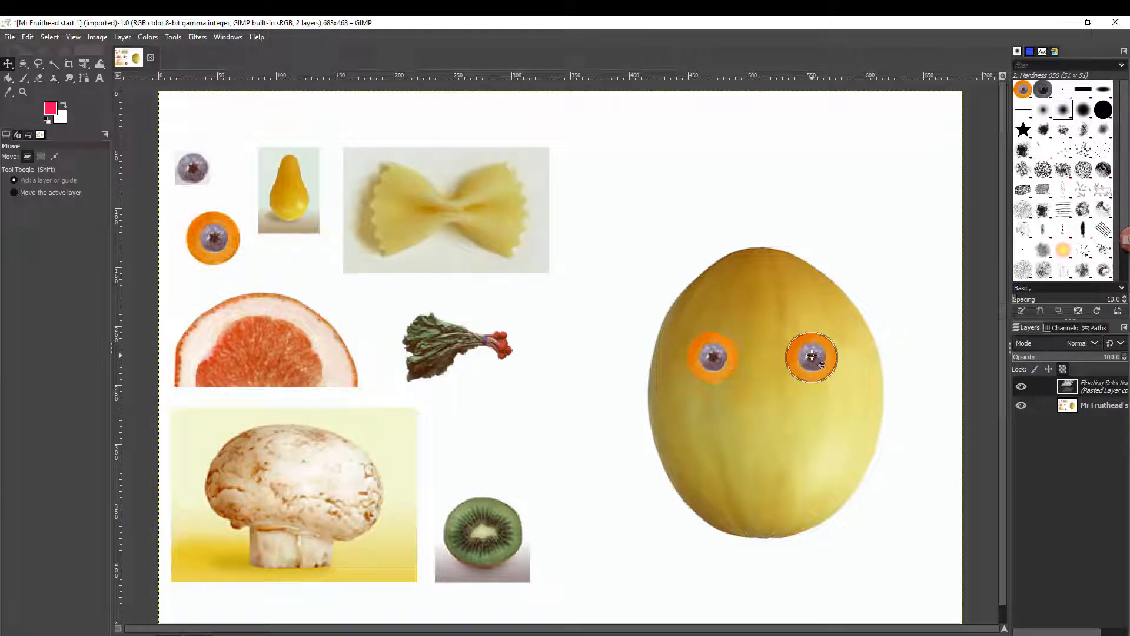
left_click(22, 64)
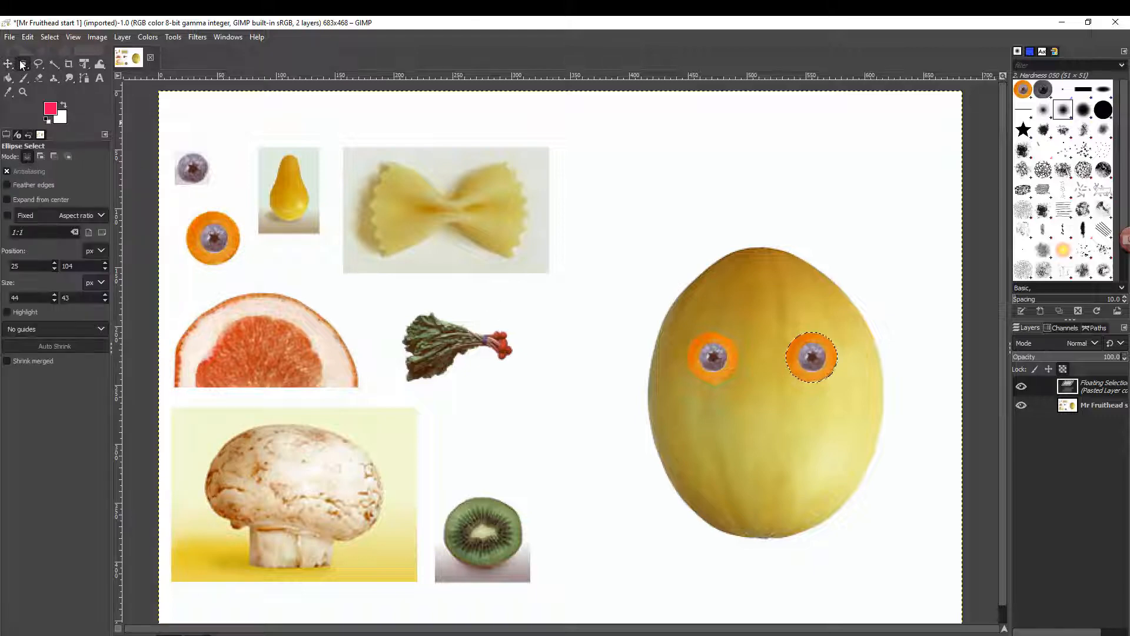
left_click(613, 270)
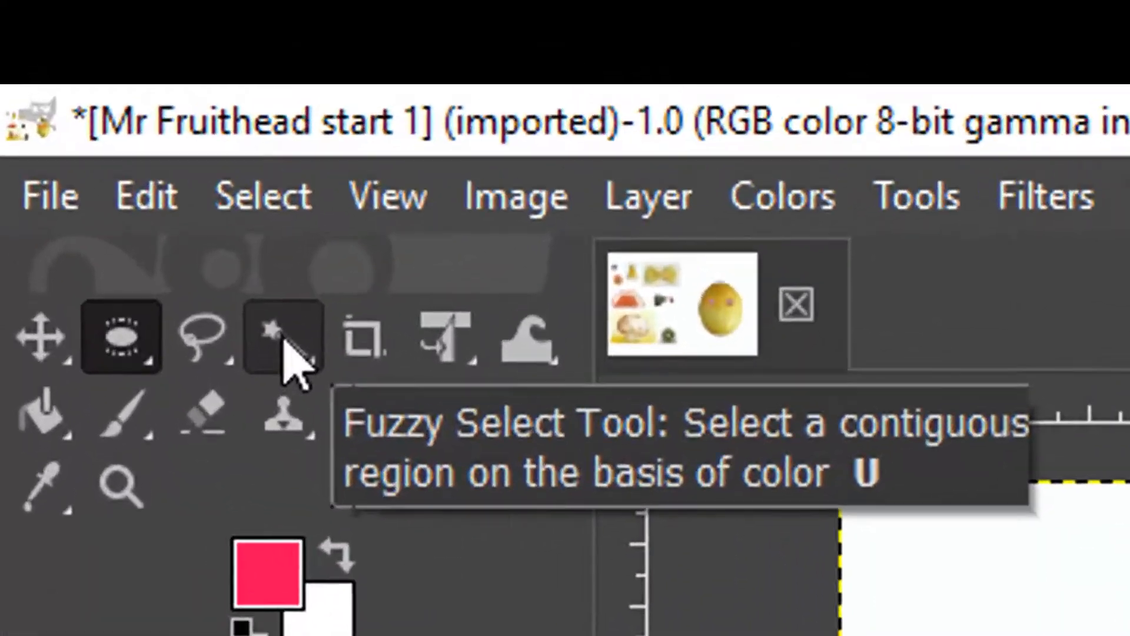
Step: Select the whole yellow pear with Fuzzy Select, adding the missed patches and highlights to the selection, and copy it
left_click(54, 65)
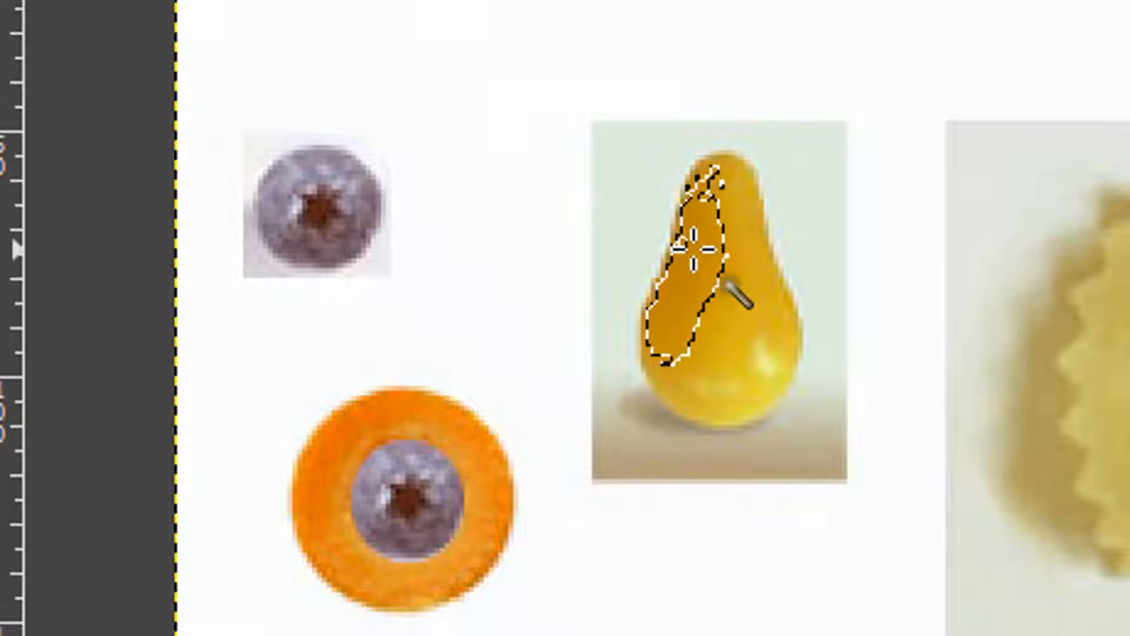
left_click(744, 321, "ctrl")
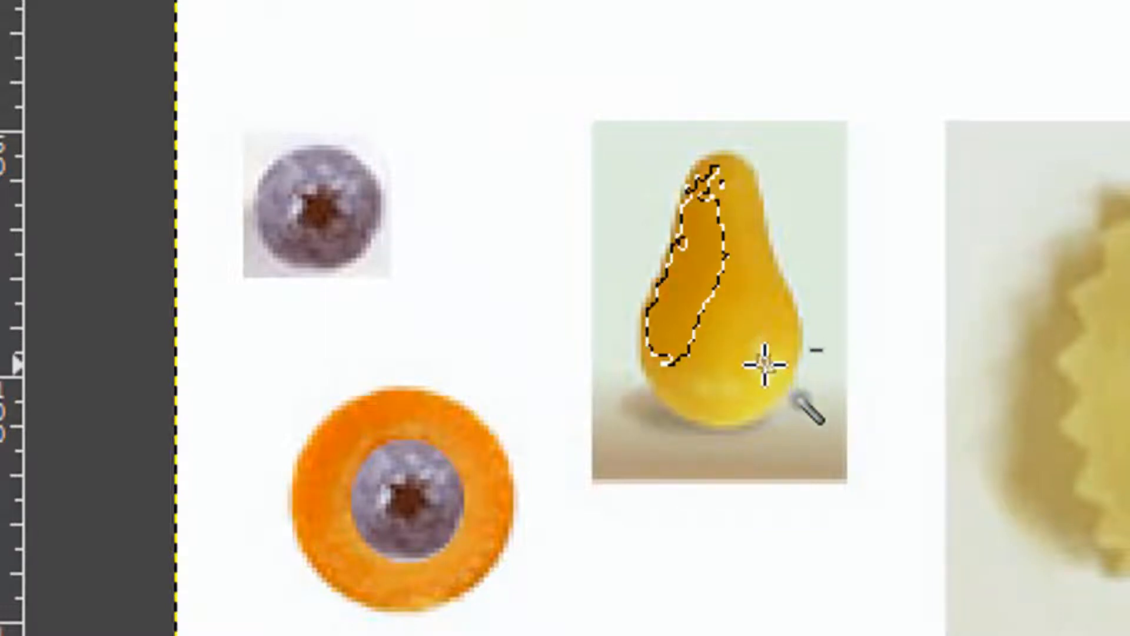
left_click_drag(672, 280, 752, 366)
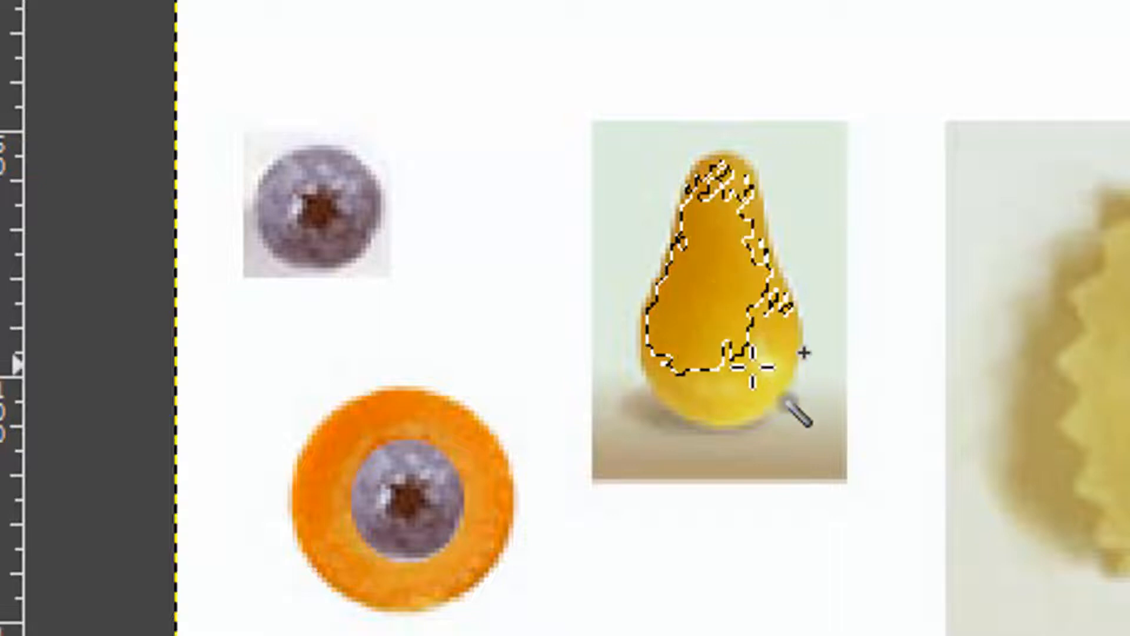
left_click(675, 396)
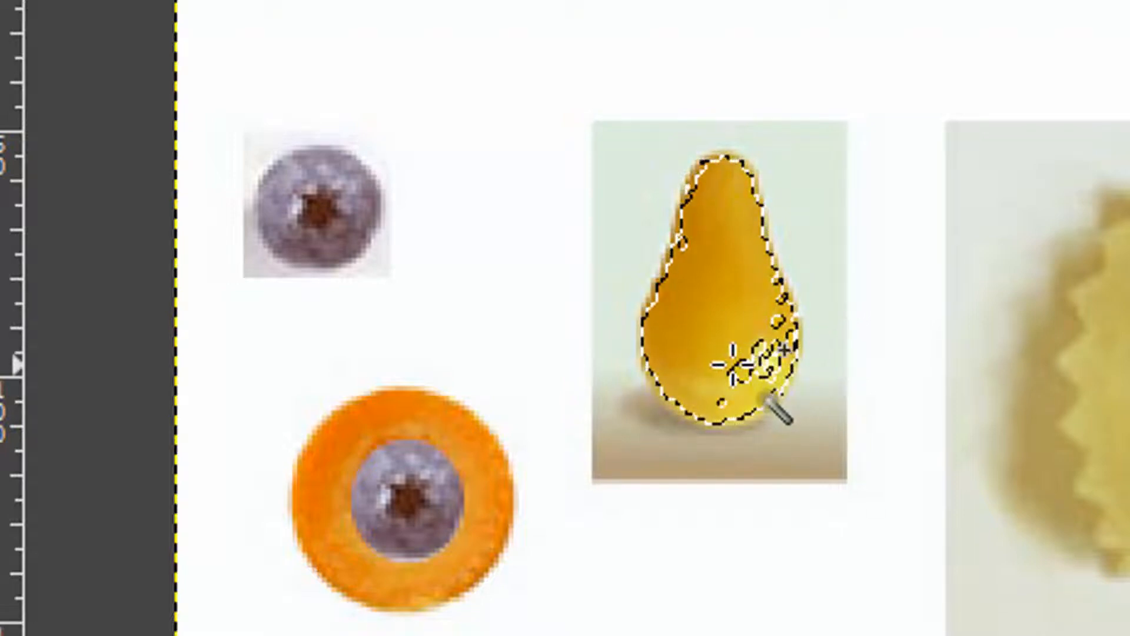
left_click(759, 353, "shift")
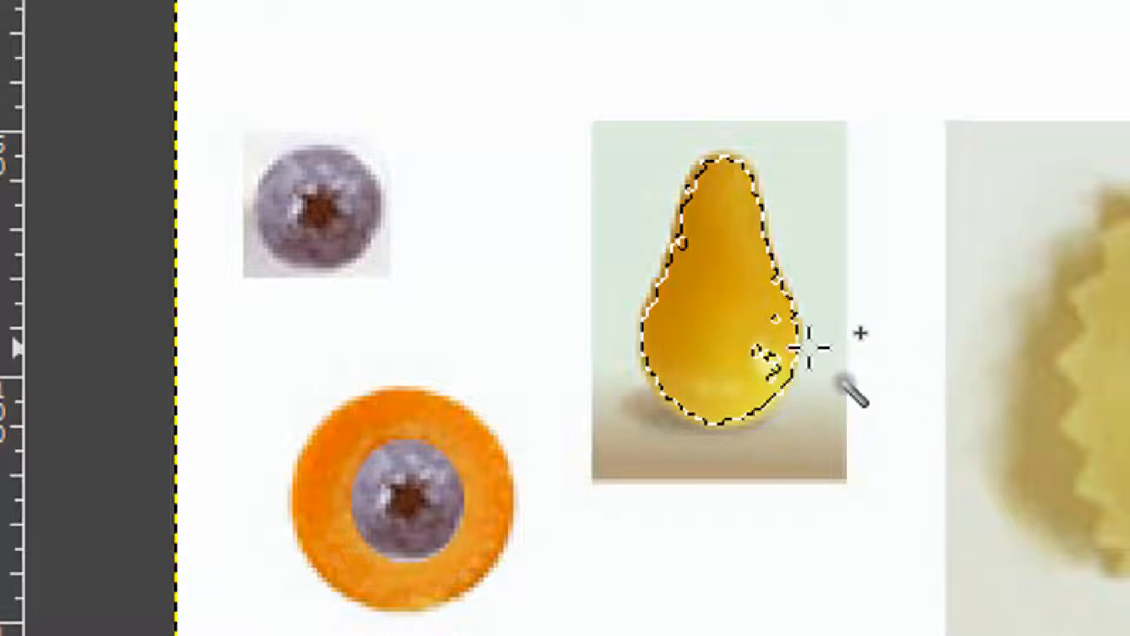
left_click(768, 348, "shift")
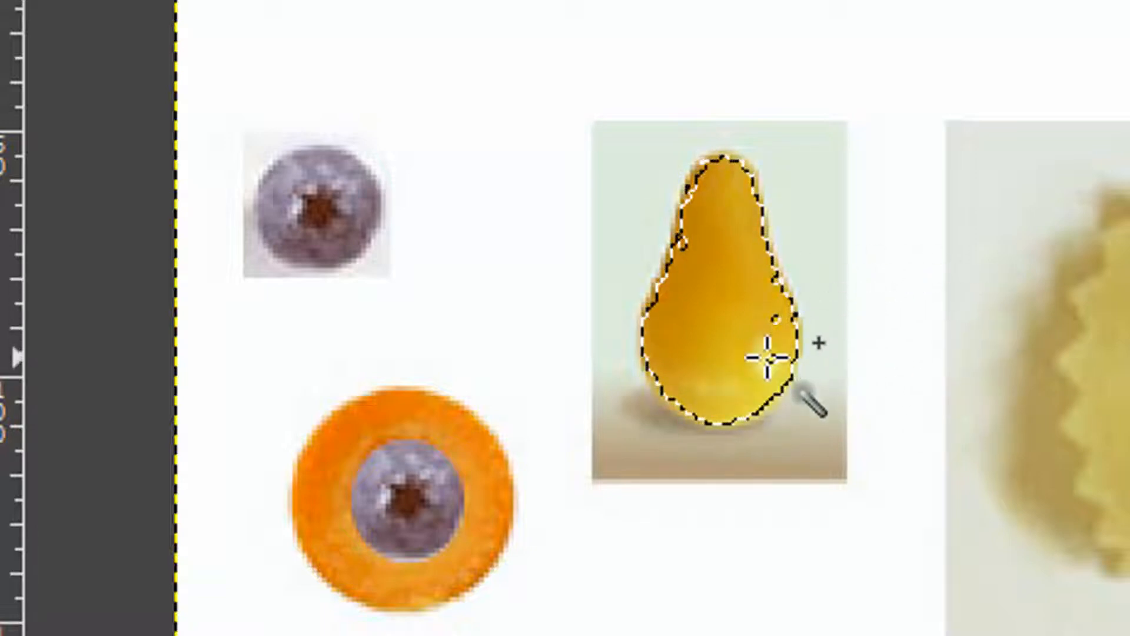
left_click(771, 356, "shift")
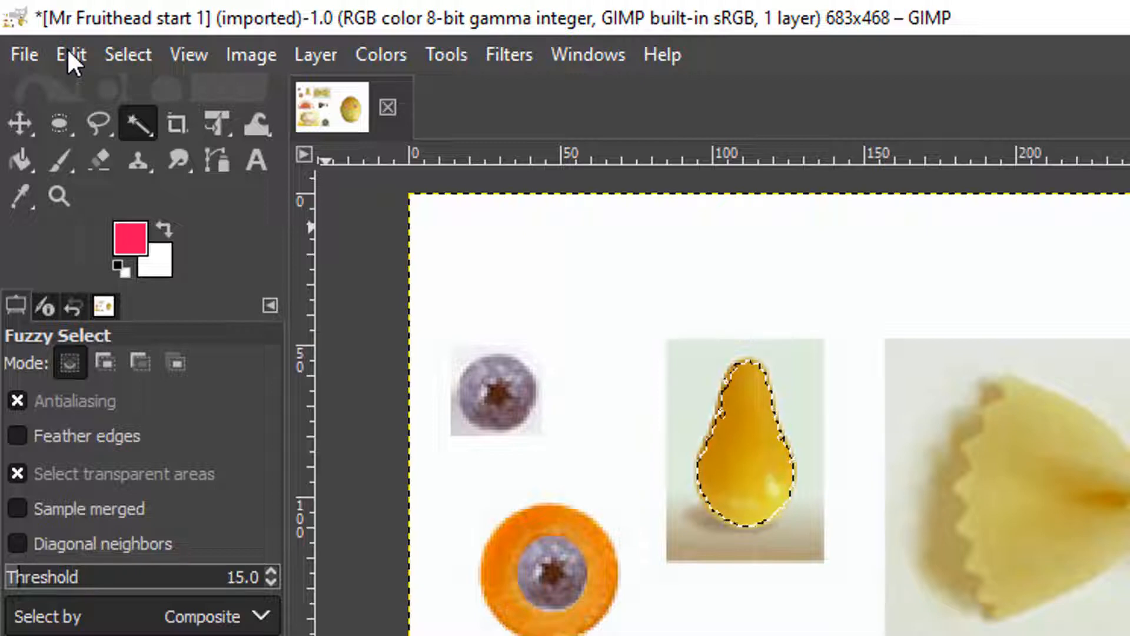
left_click(68, 54)
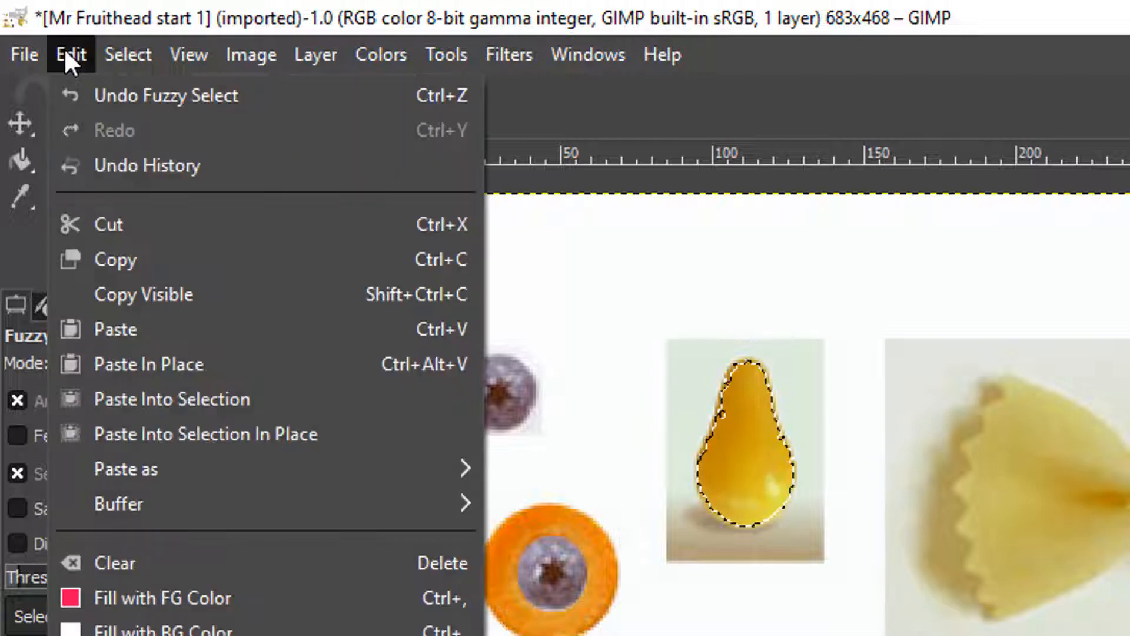
left_click(123, 249)
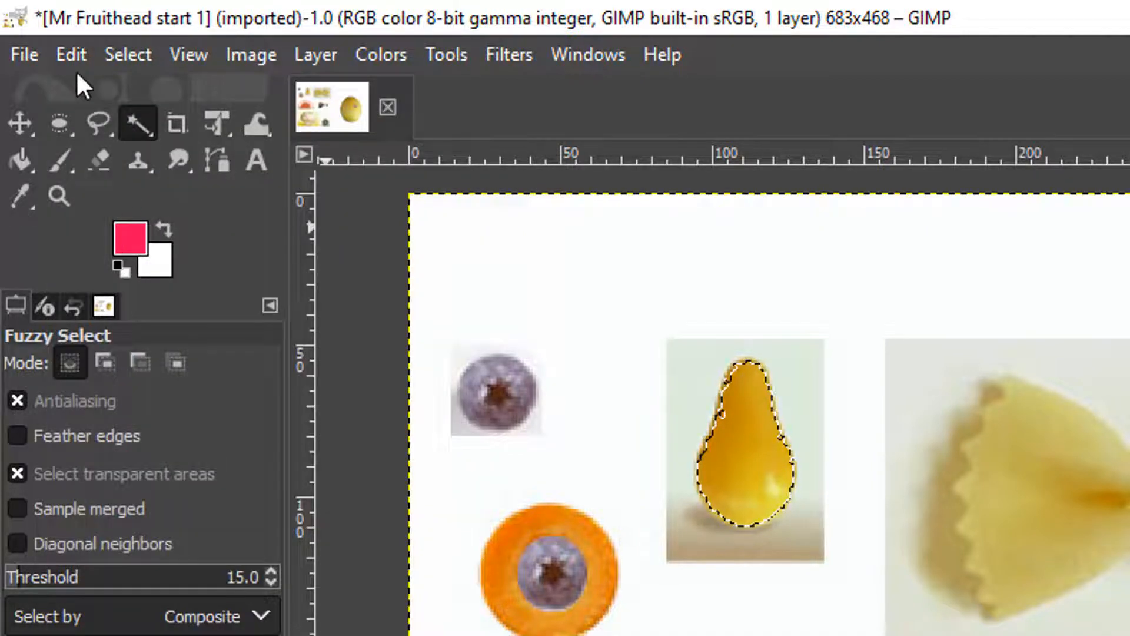
Step: Paste the pear in place, move it onto the melon between and slightly below the eyes as the nose, and anchor it
left_click(60, 49)
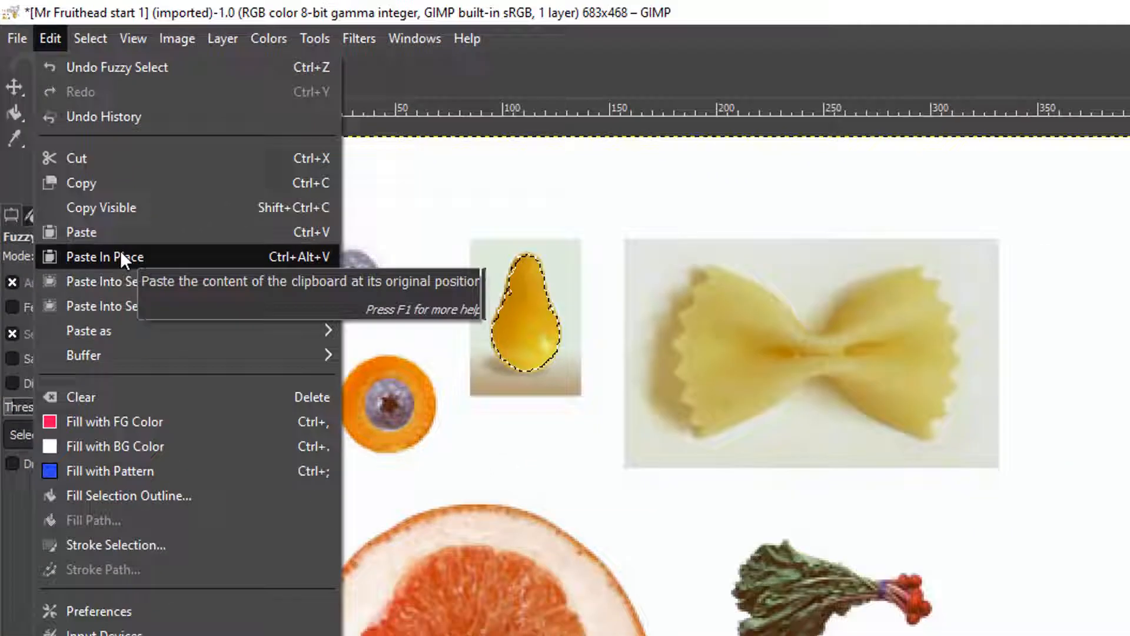
left_click(121, 254)
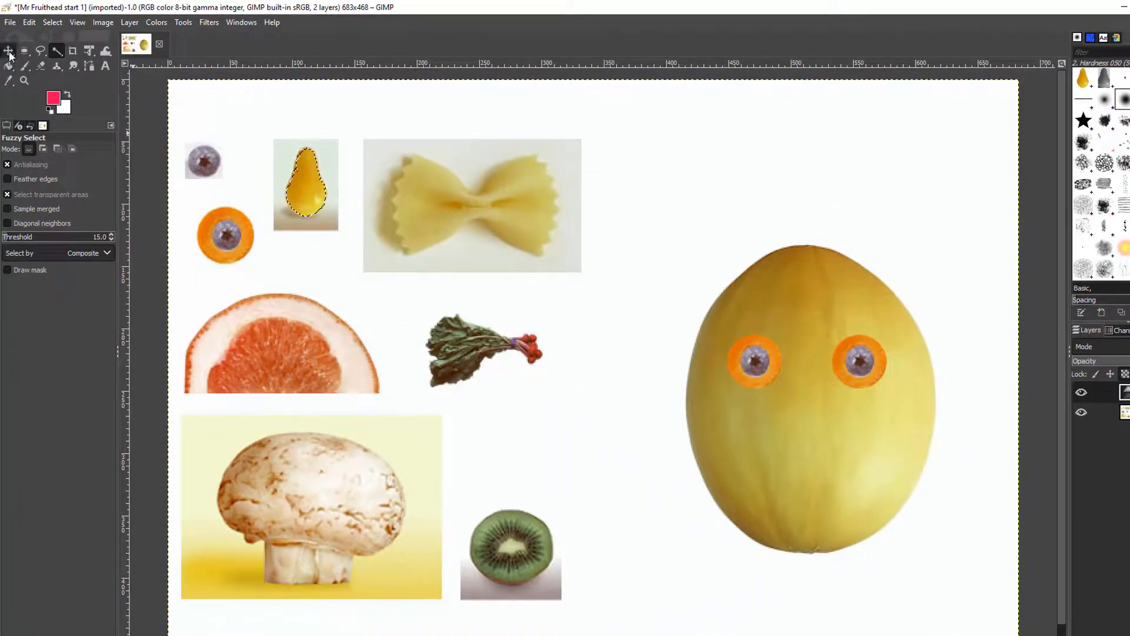
left_click(9, 56)
left_click_drag(305, 197, 806, 414)
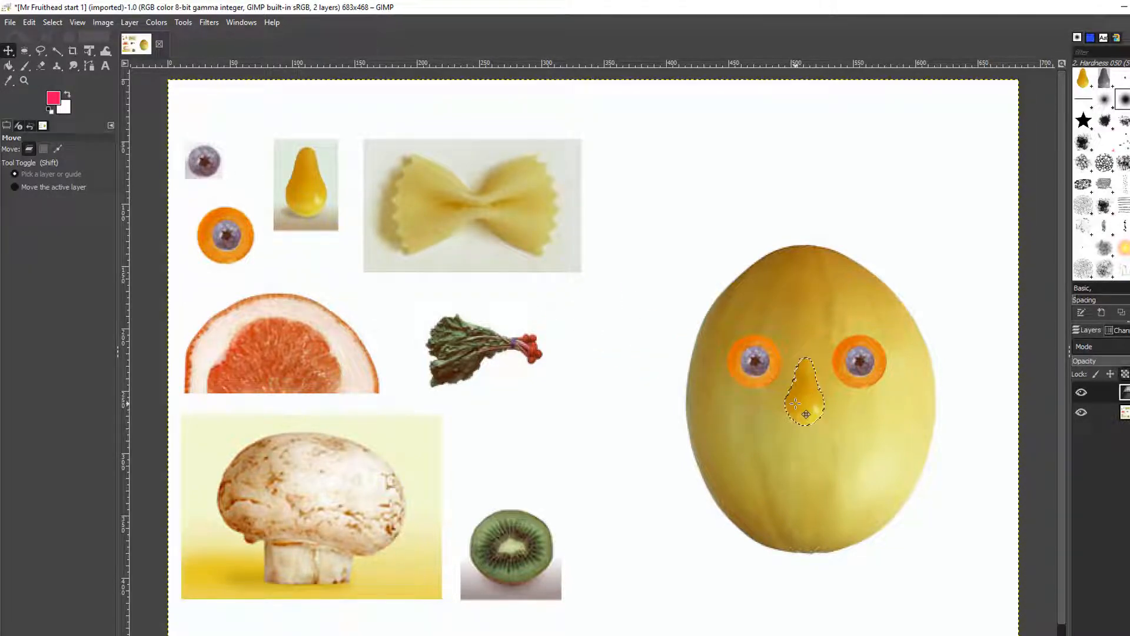
left_click(644, 382)
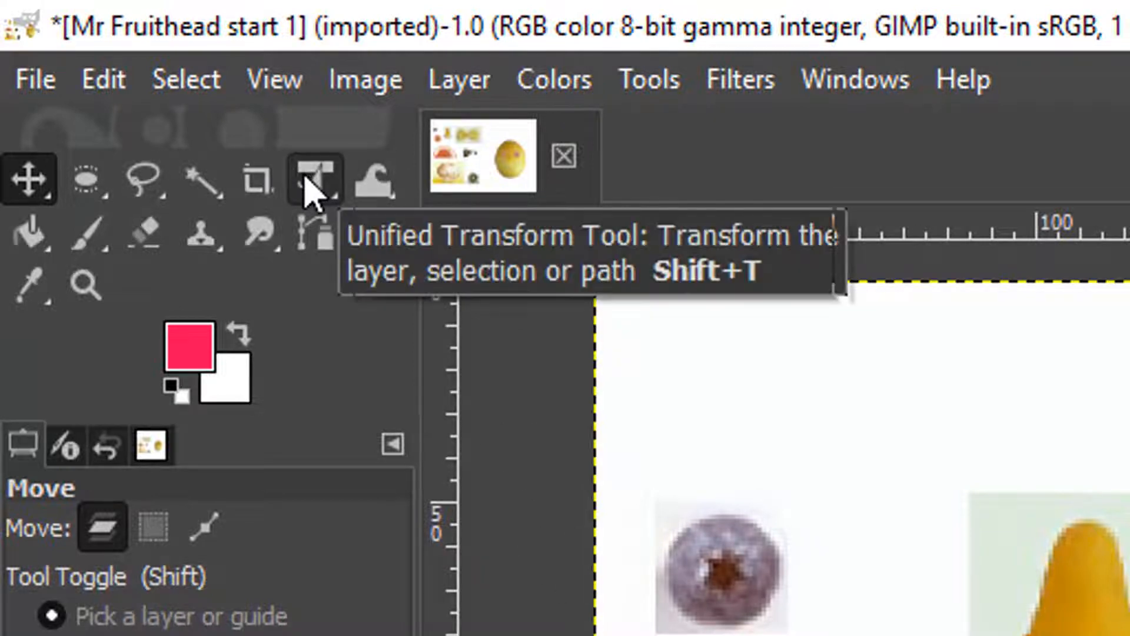
Step: Trace around the red flesh of the grapefruit half with Free Select, excluding the white pith and rind, and copy the selected area
left_click(140, 178)
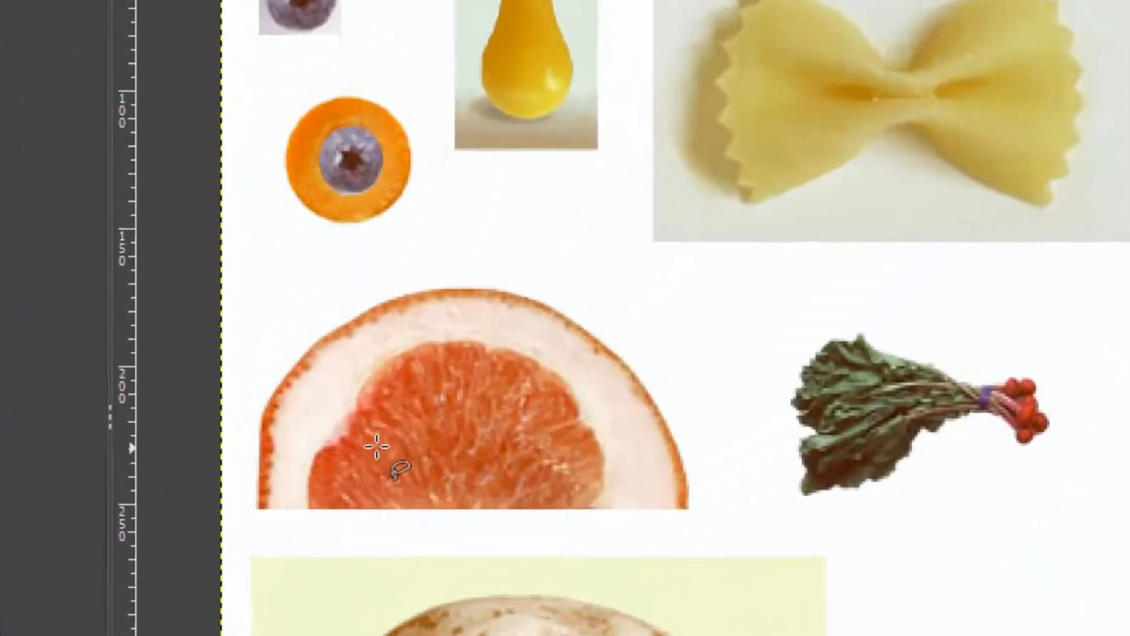
scroll(448, 392, "up", 1)
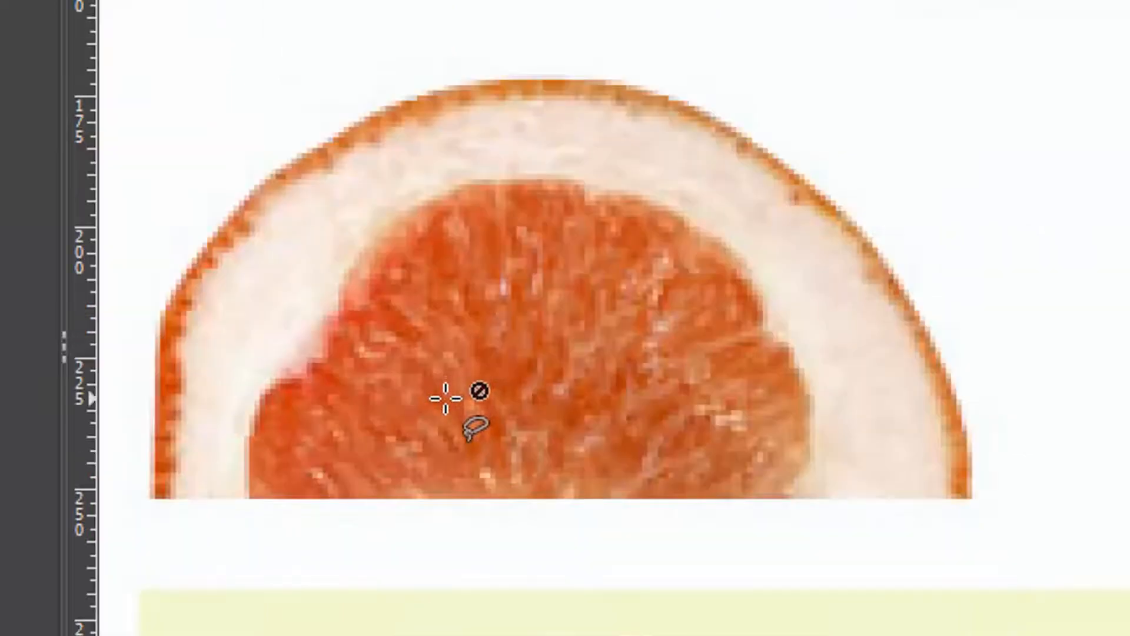
scroll(445, 393, "up", 1)
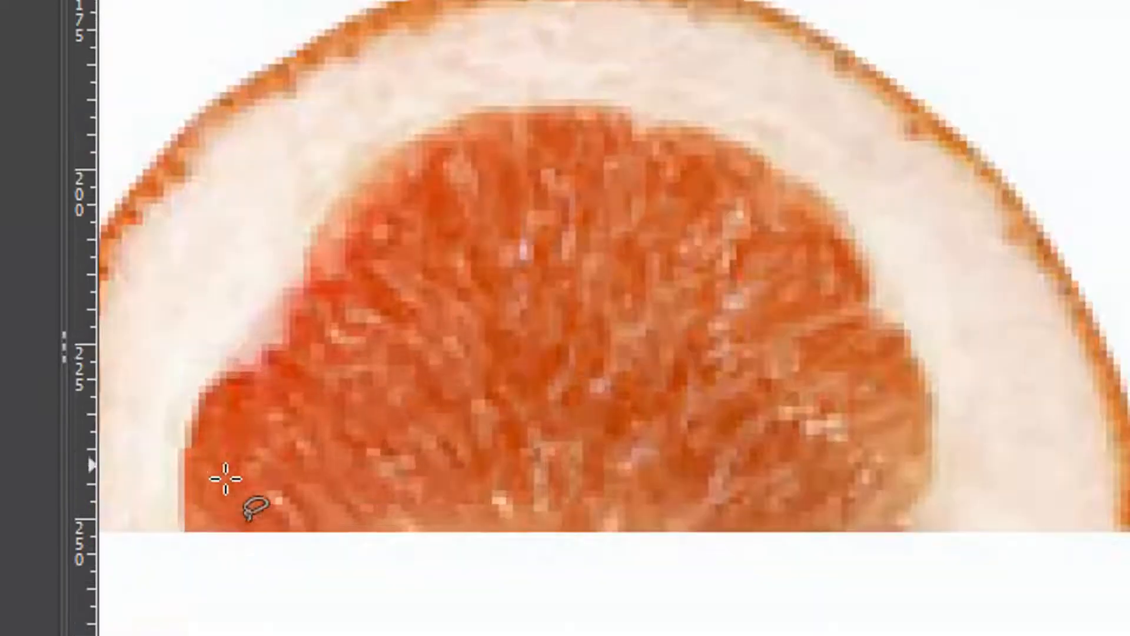
left_click(182, 525)
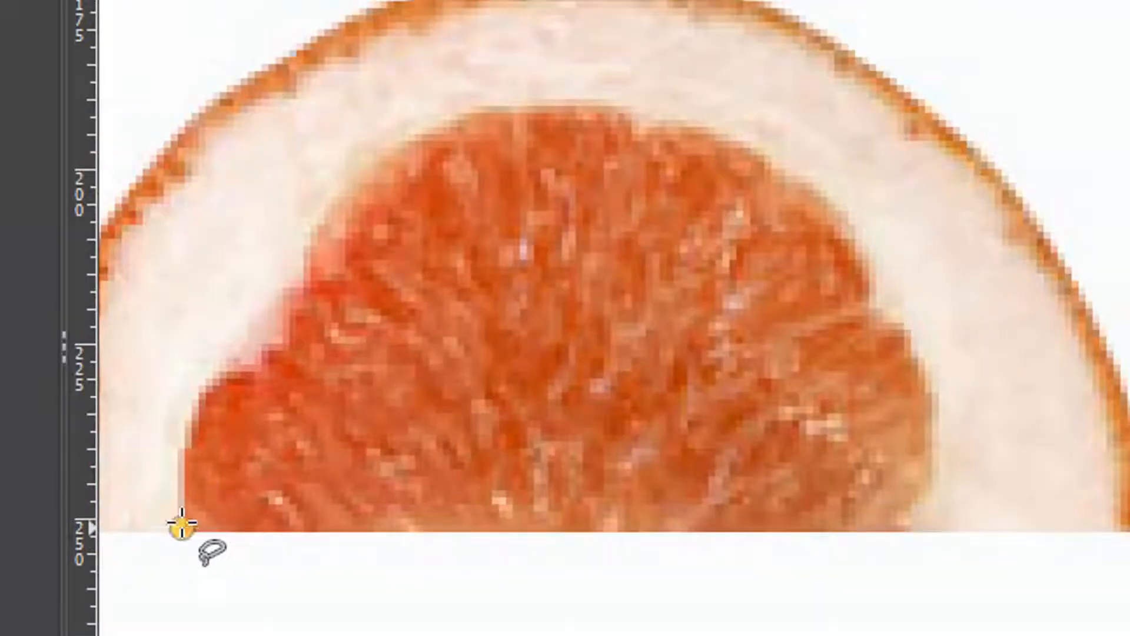
left_click(181, 449)
left_click(206, 389)
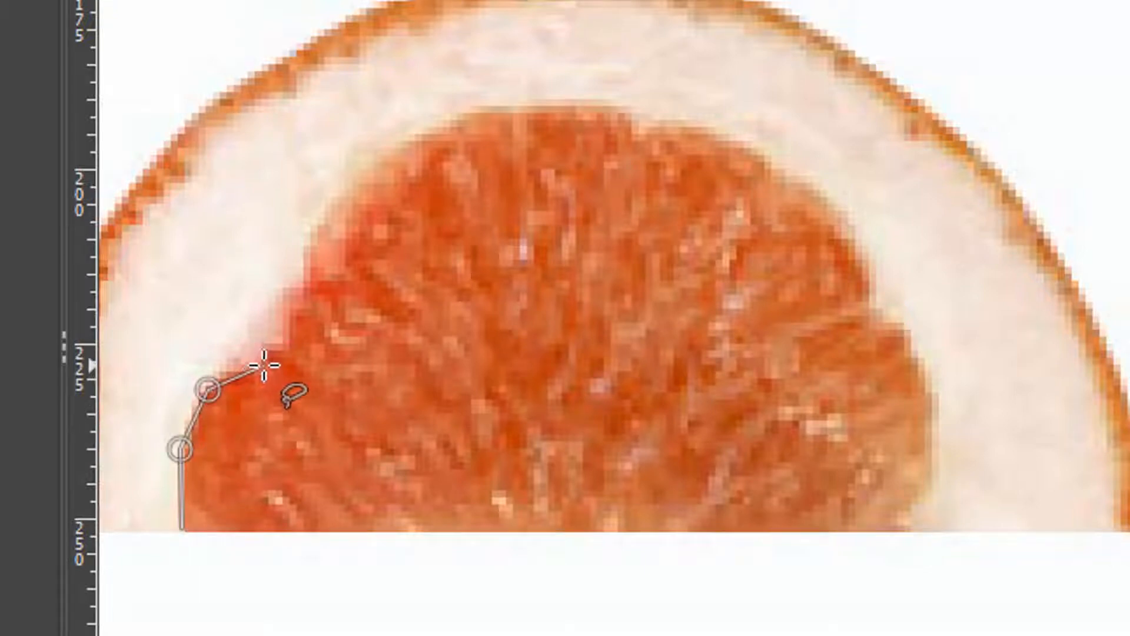
left_click(264, 365)
left_click(286, 342)
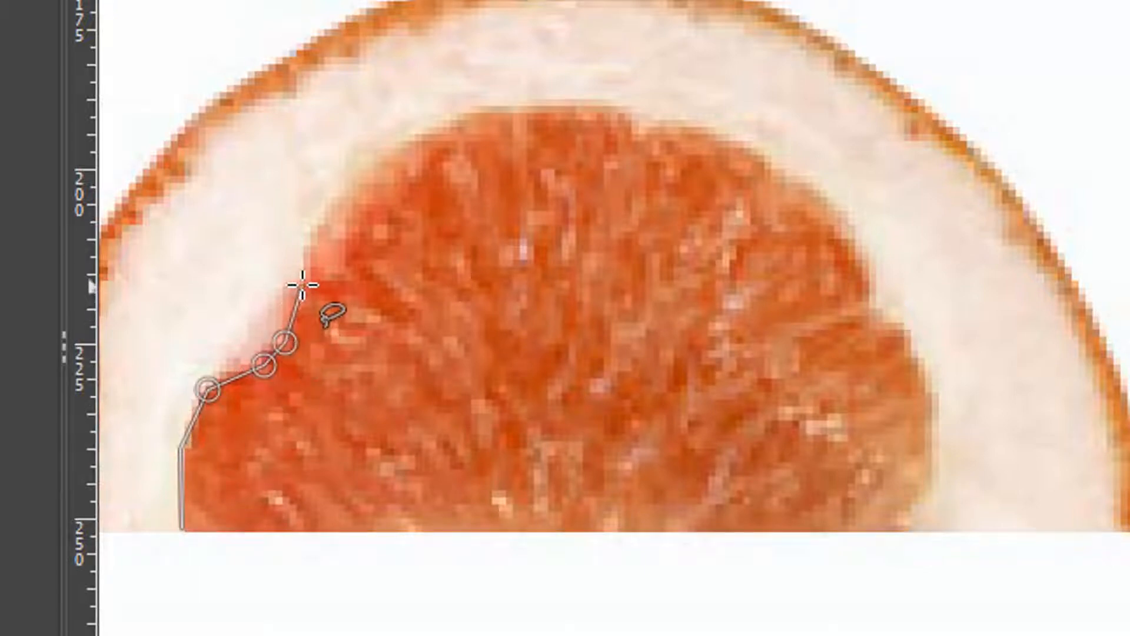
left_click(320, 230)
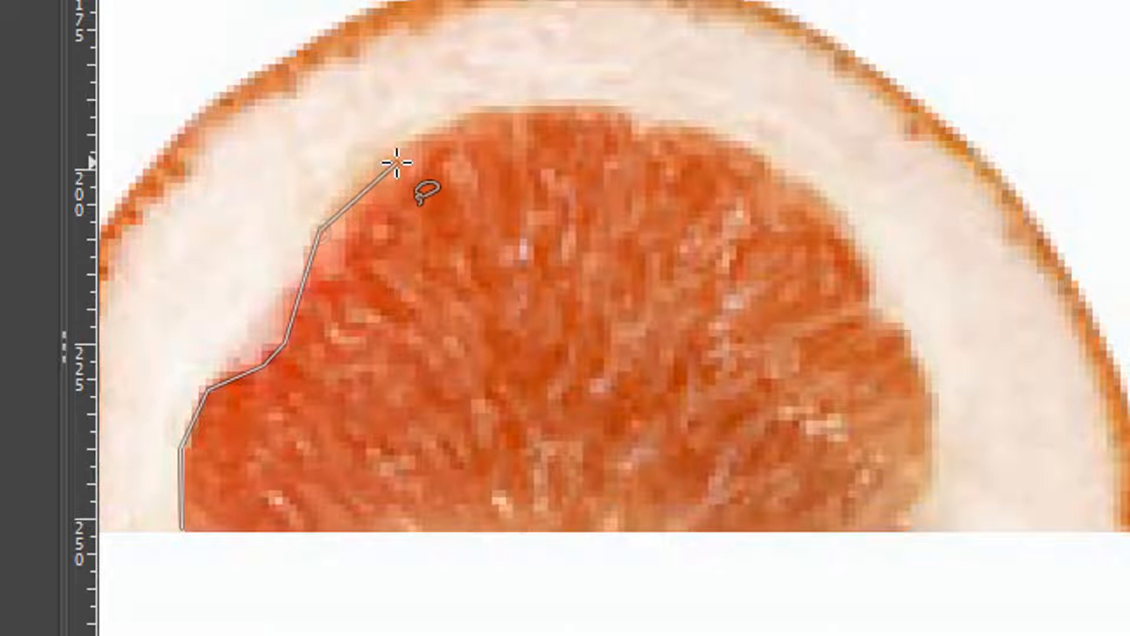
left_click(397, 162)
left_click(472, 115)
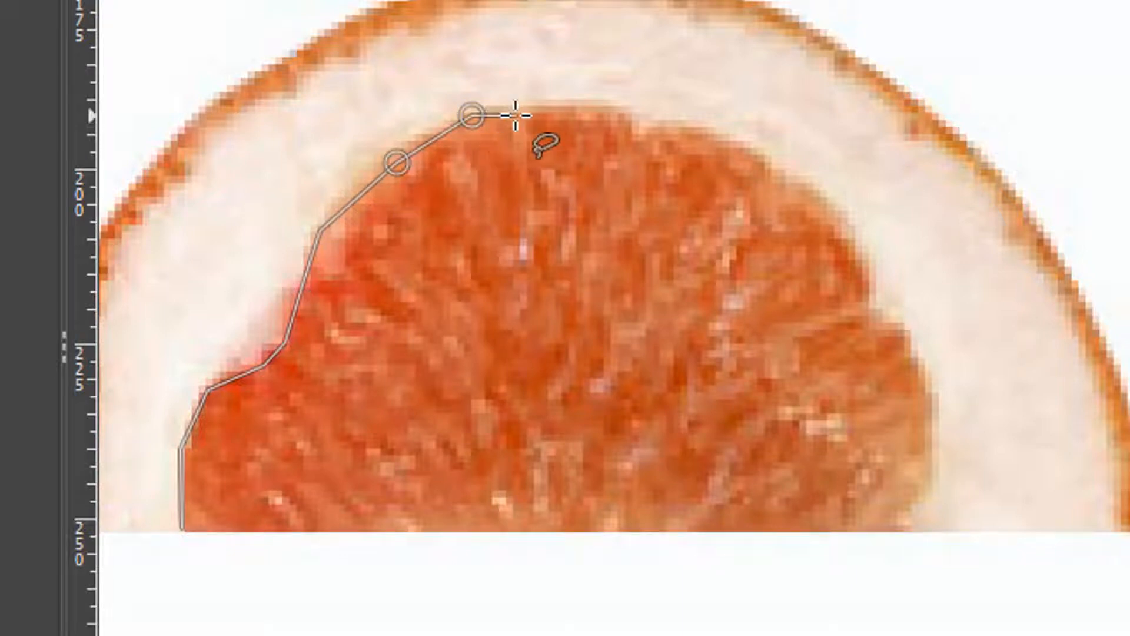
left_click(557, 106)
left_click(637, 119)
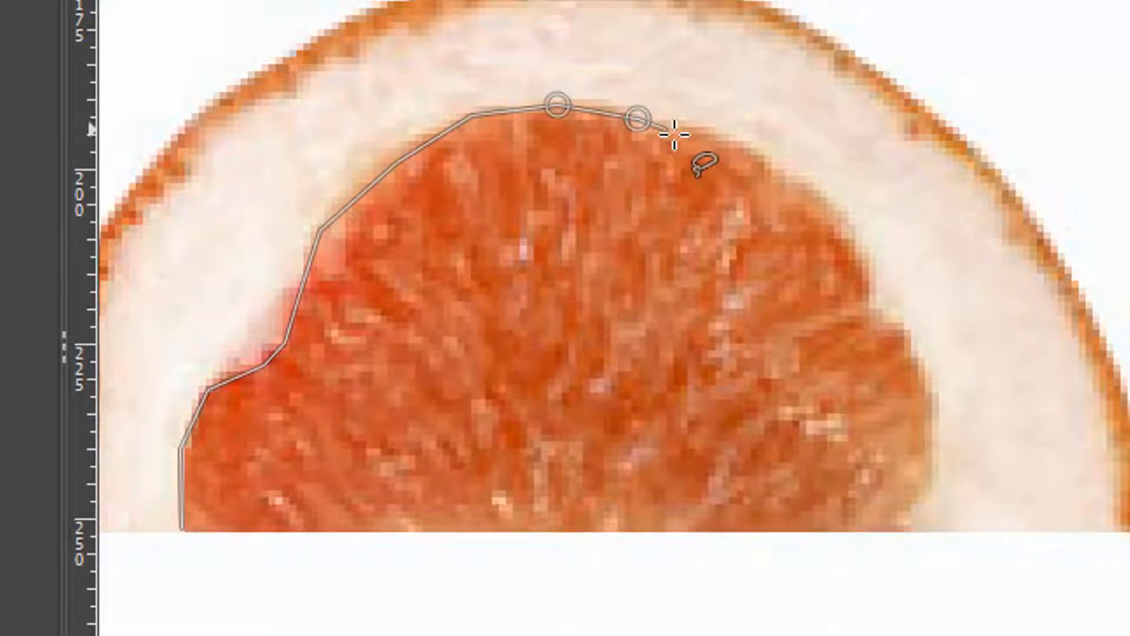
left_click(725, 143)
left_click(731, 148)
left_click(805, 196)
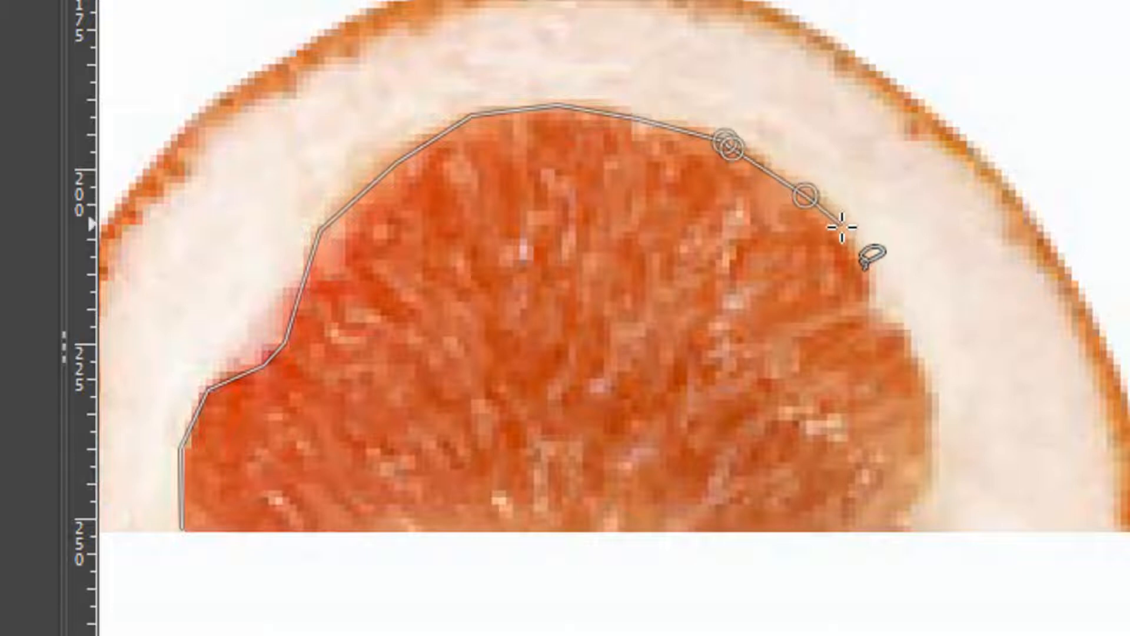
left_click(858, 234)
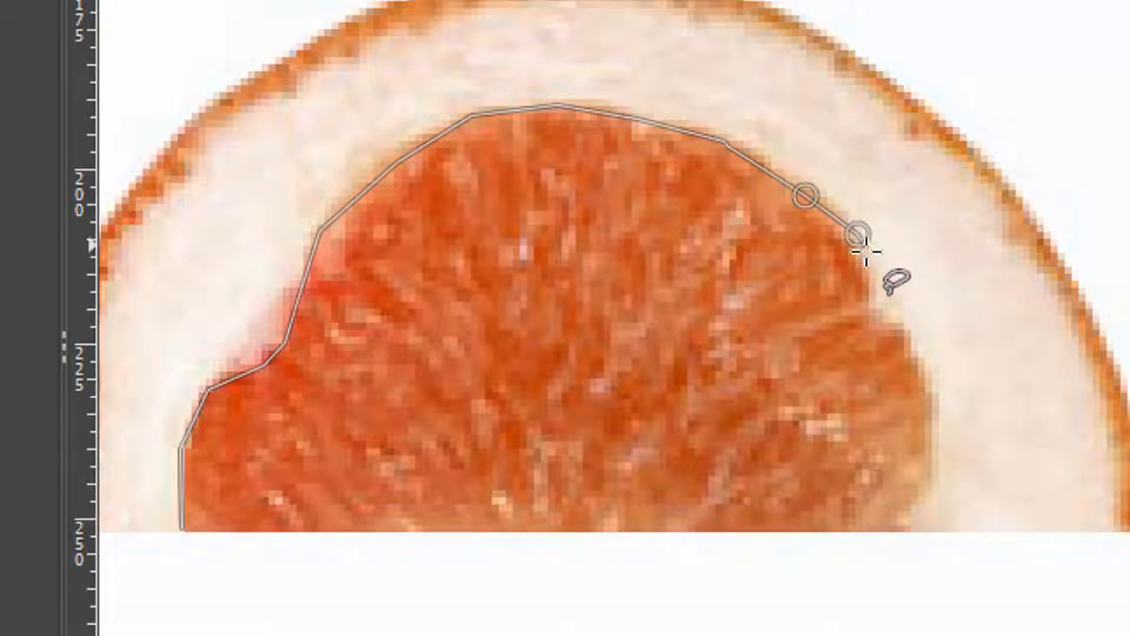
left_click(876, 299)
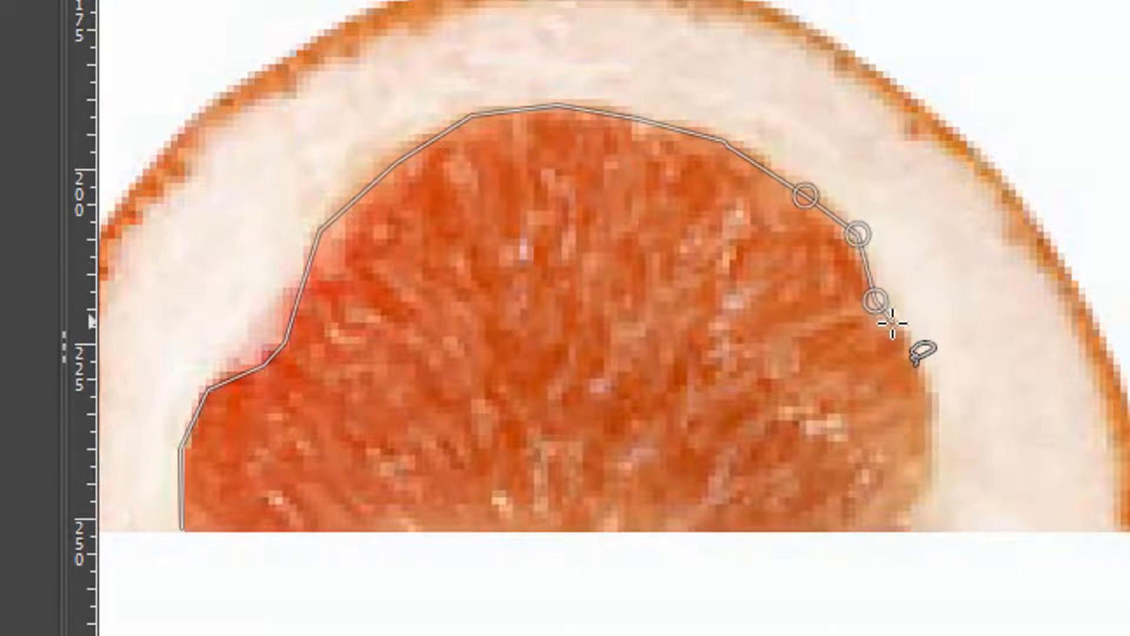
left_click(906, 342)
left_click(939, 417)
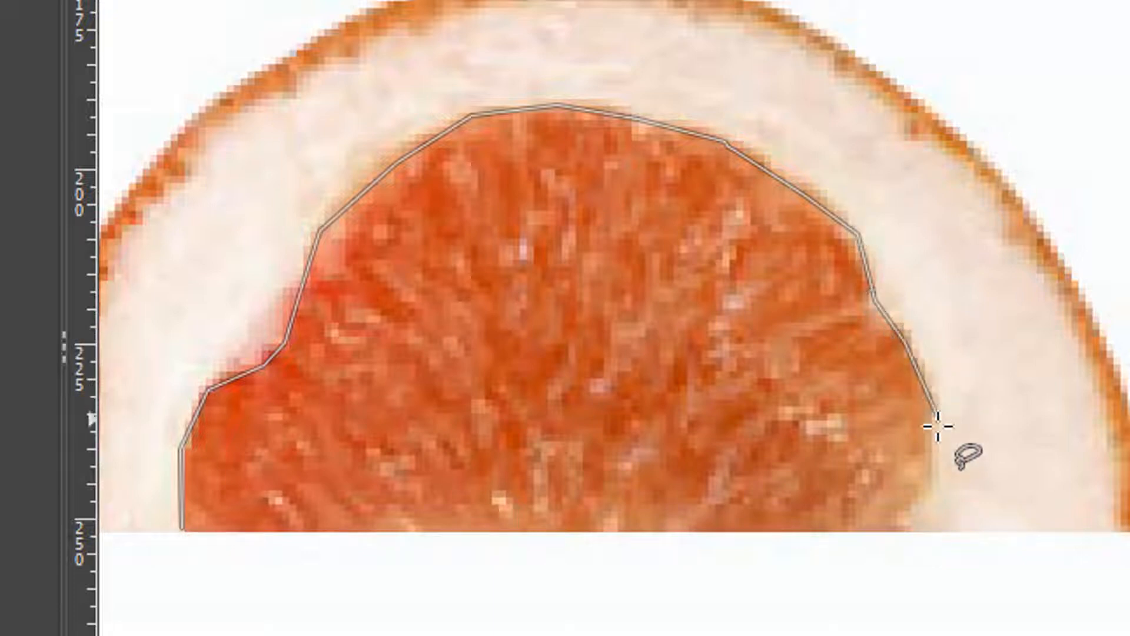
left_click(938, 434)
left_click(938, 487)
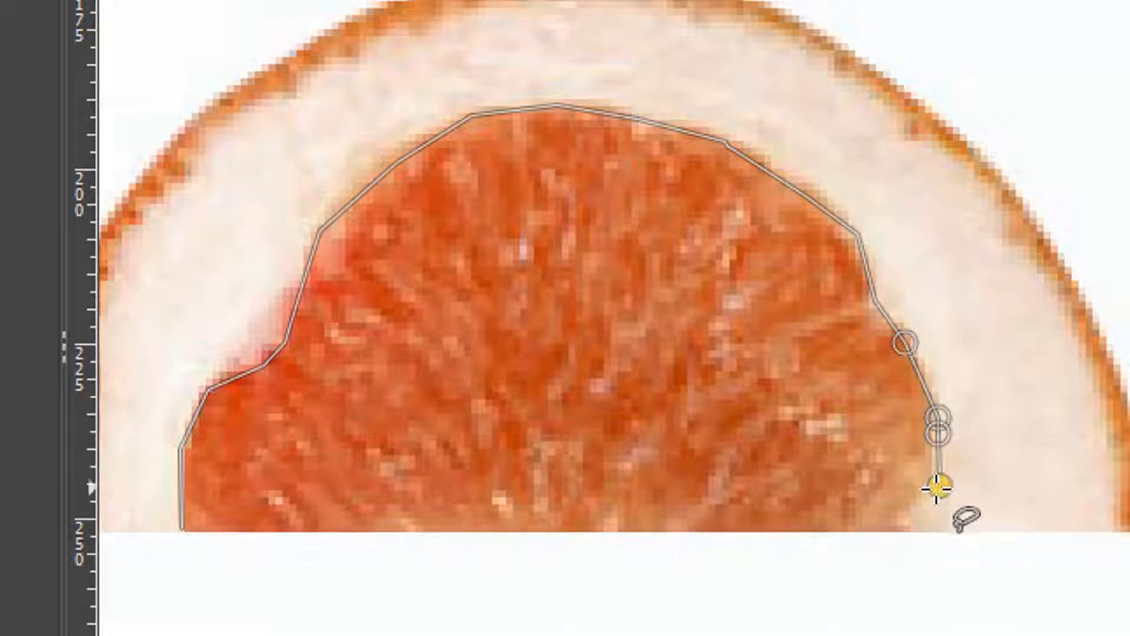
left_click(907, 515)
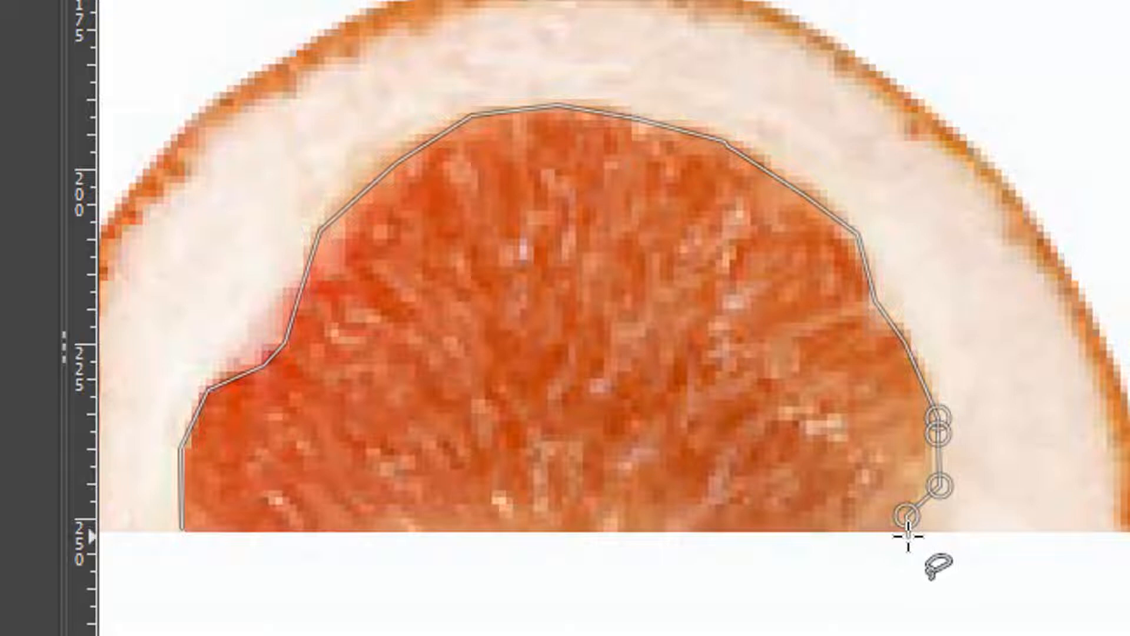
left_click(909, 536)
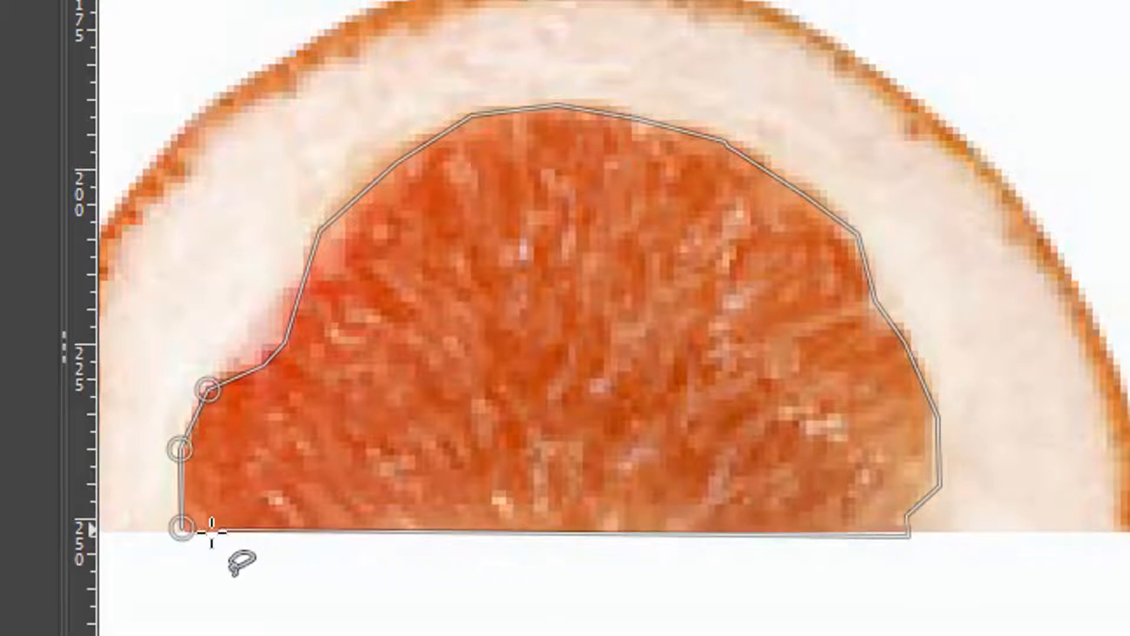
left_click(180, 528)
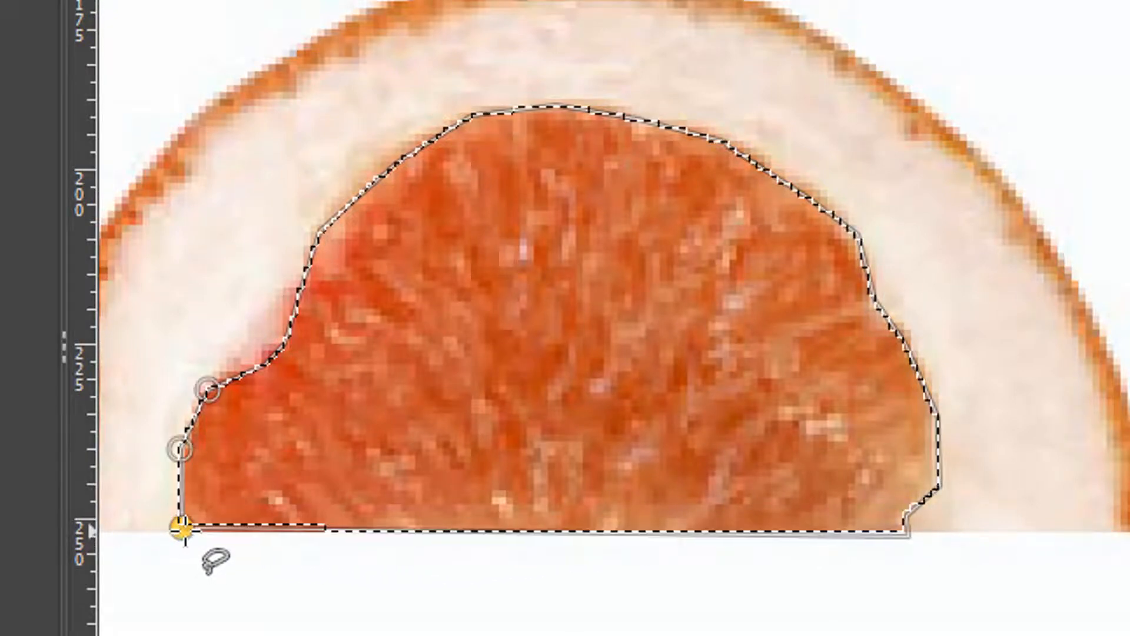
key("Return")
left_click(28, 19)
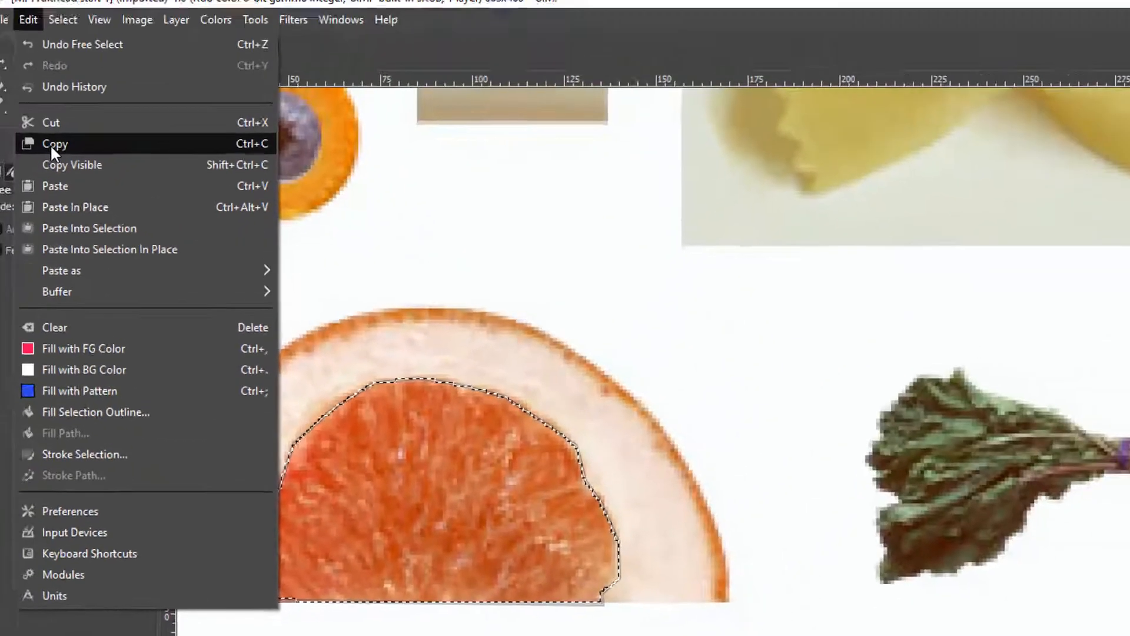
left_click(50, 144)
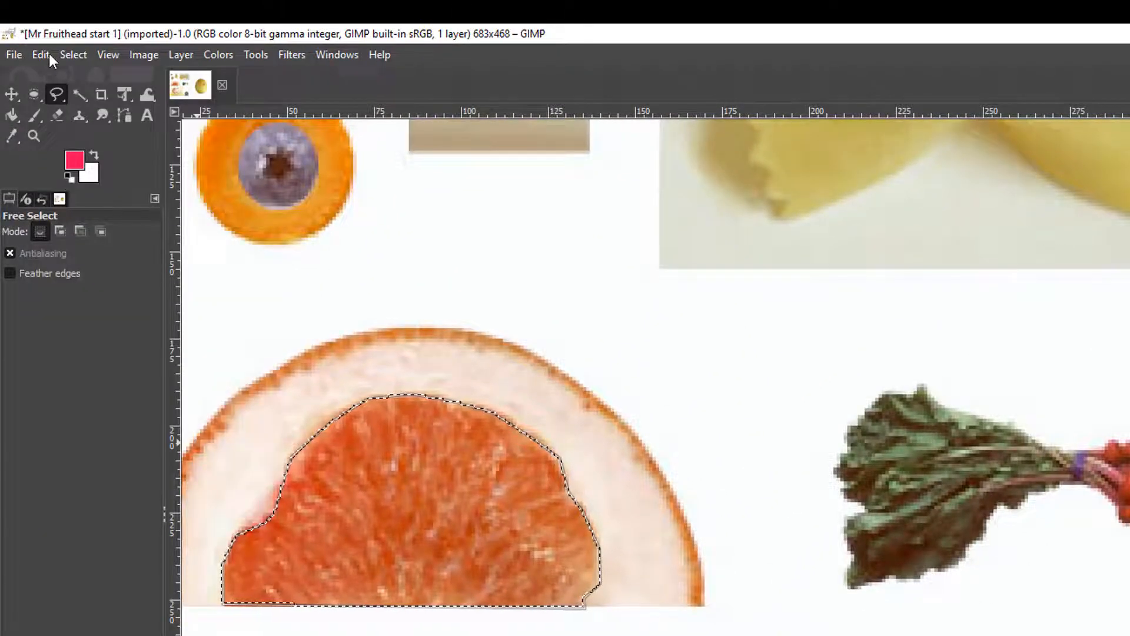
Step: Paste the grapefruit flesh in place and move it onto the blank white area between the radish bunch and the melon
left_click(28, 19)
left_click(88, 232)
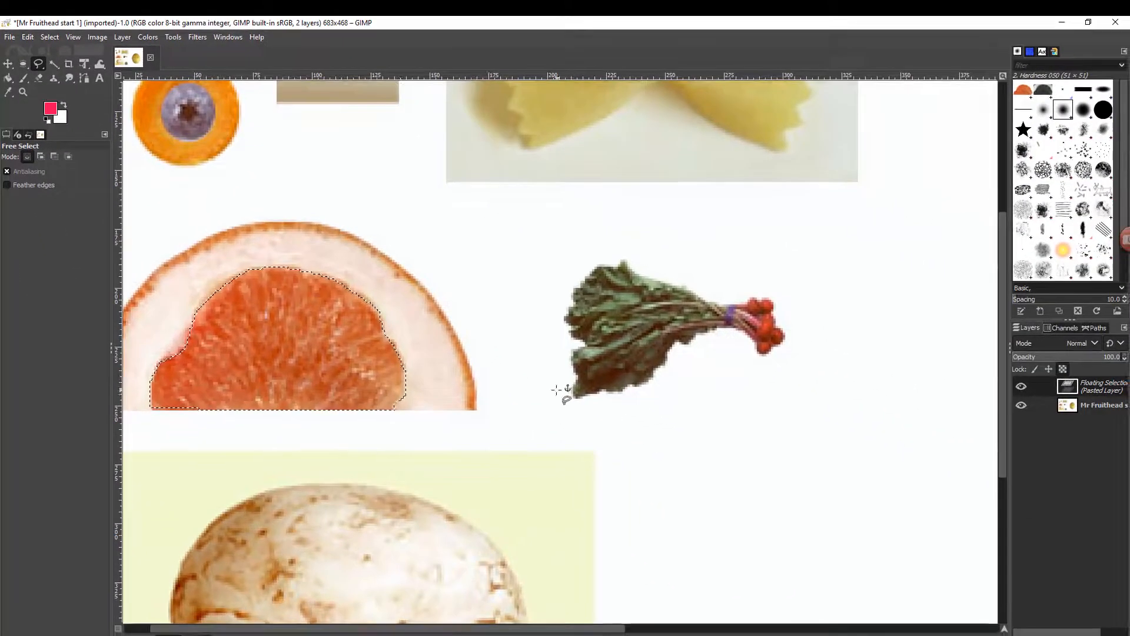
scroll(547, 388, "down", 2, "ctrl")
scroll(538, 384, "down", 1)
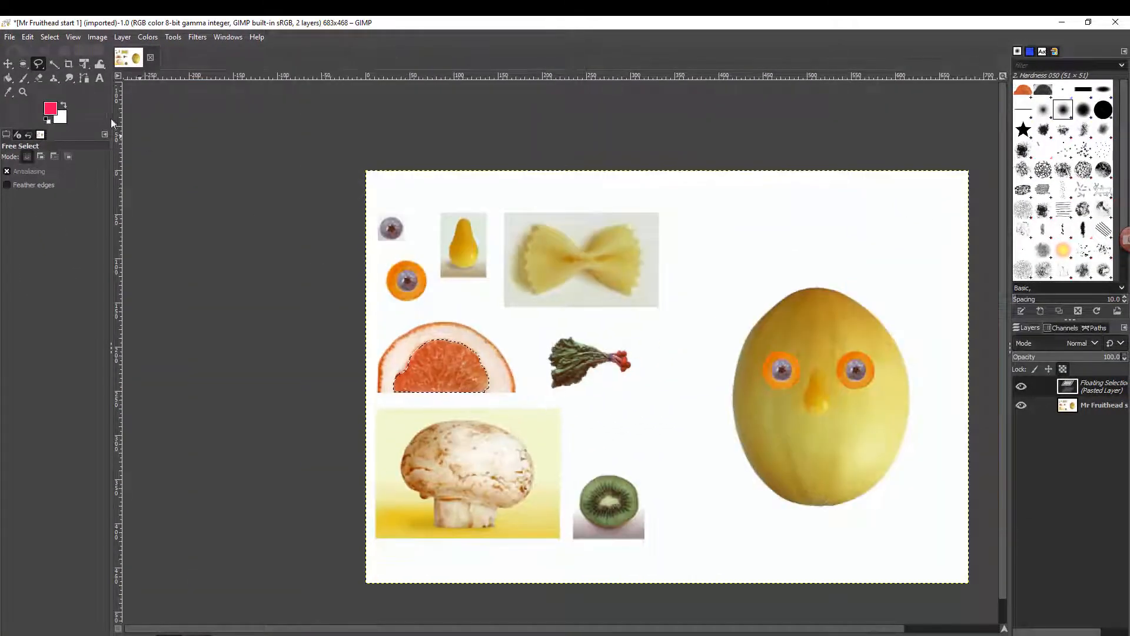
left_click(7, 65)
left_click_drag(441, 372, 677, 384)
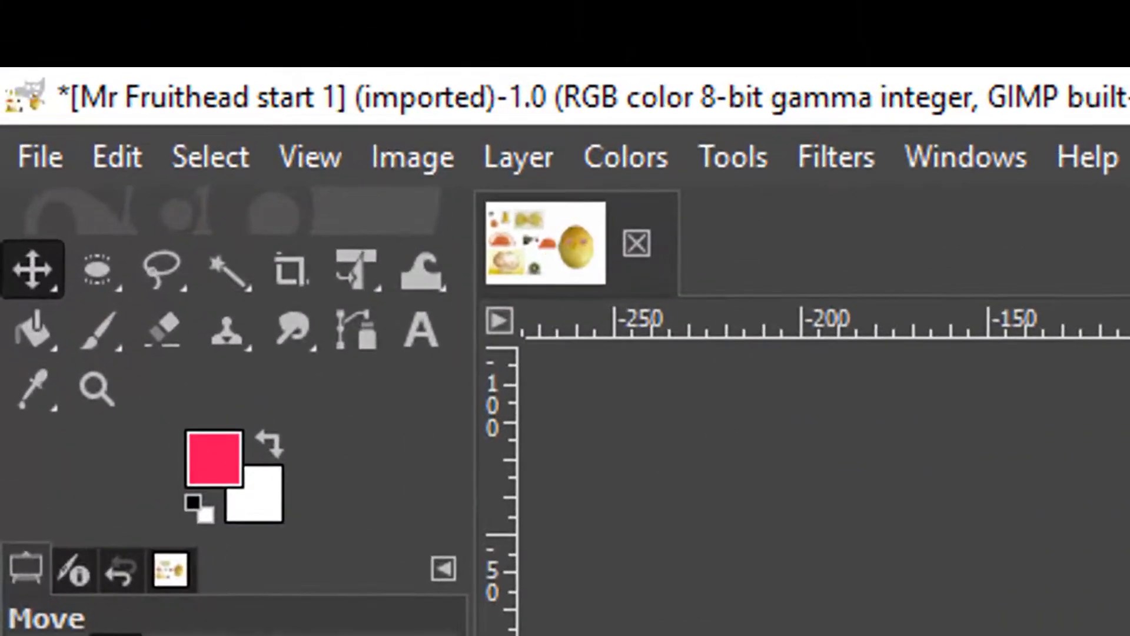
Step: Rotate the pasted grapefruit flesh 90 degrees counterclockwise with Unified Transform, move its flat edge against the melon's left side as an ear, and apply the transform
left_click(354, 271)
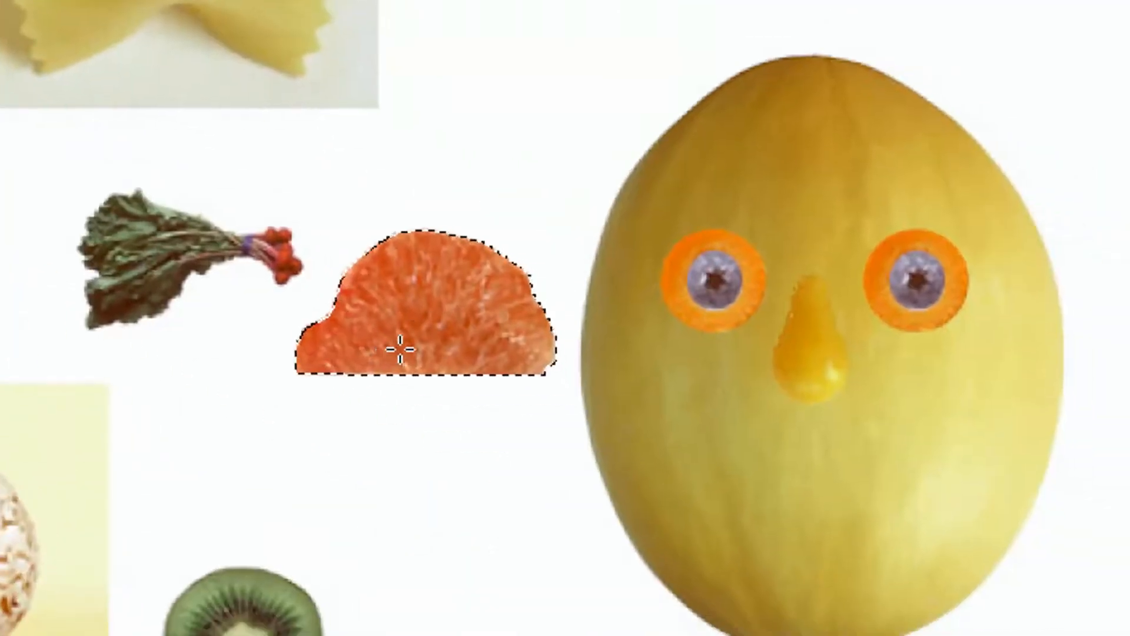
left_click(399, 351)
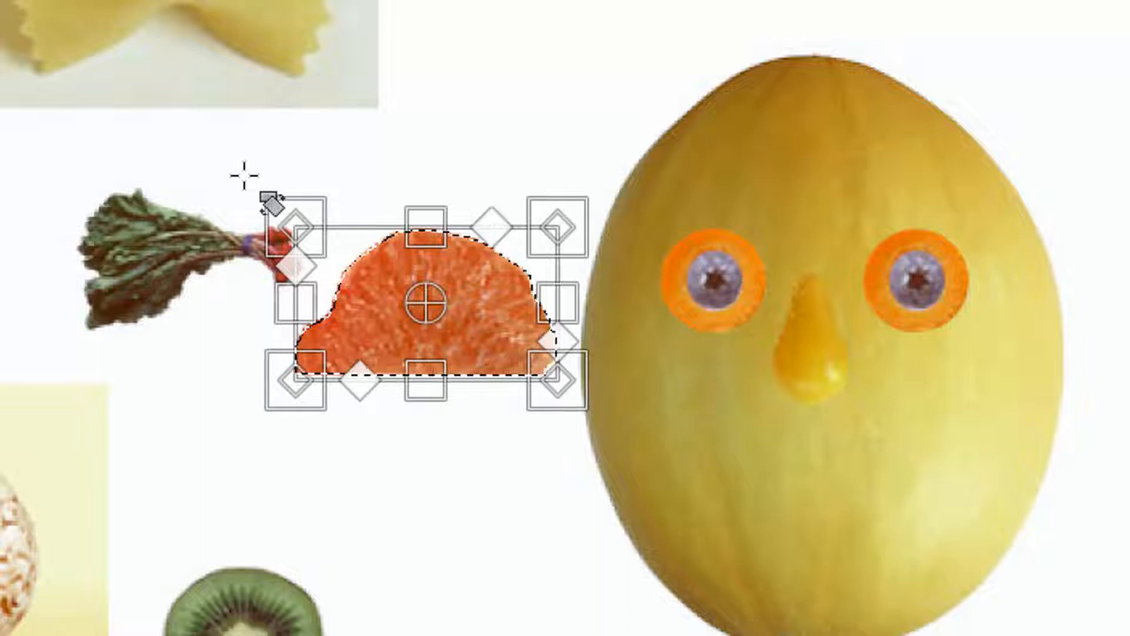
left_click_drag(244, 175, 325, 452)
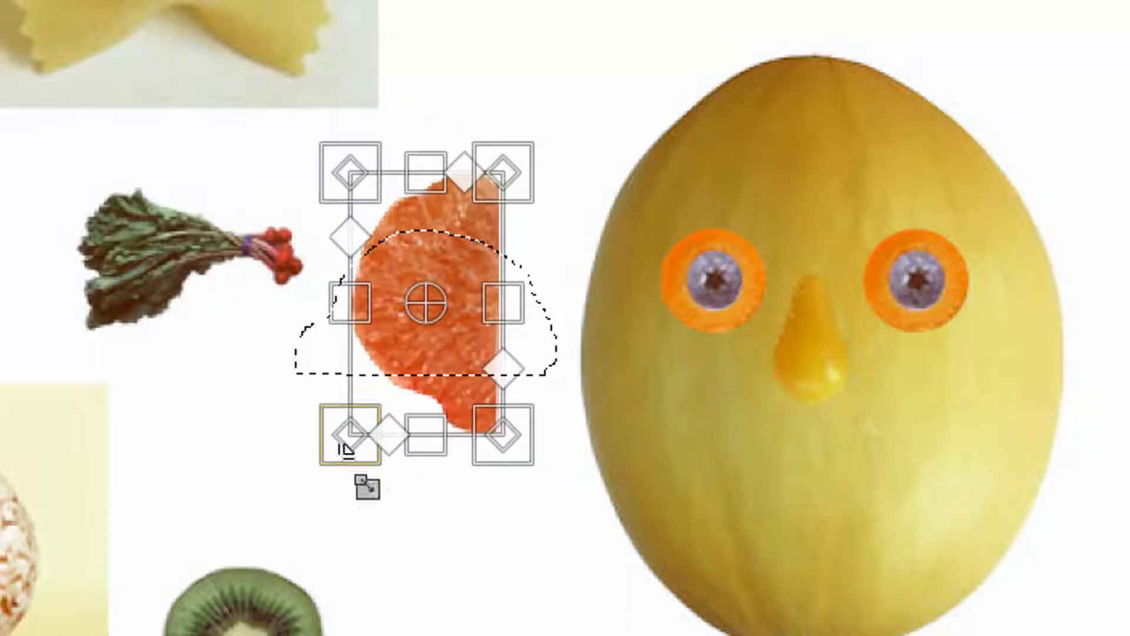
left_click_drag(426, 303, 480, 316)
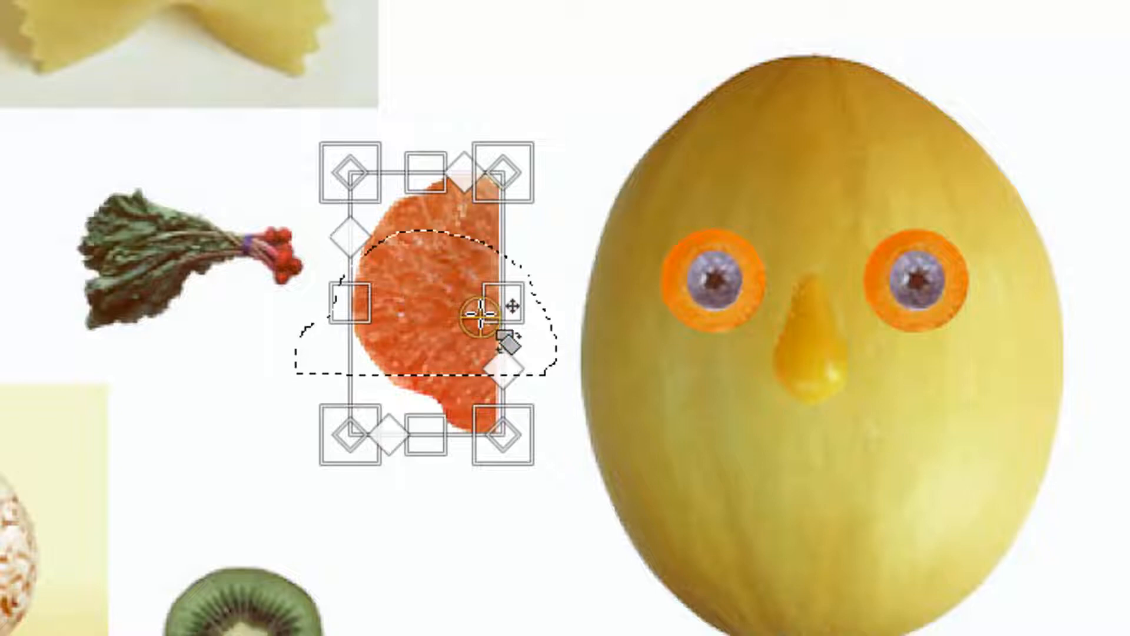
left_click_drag(446, 209, 561, 242)
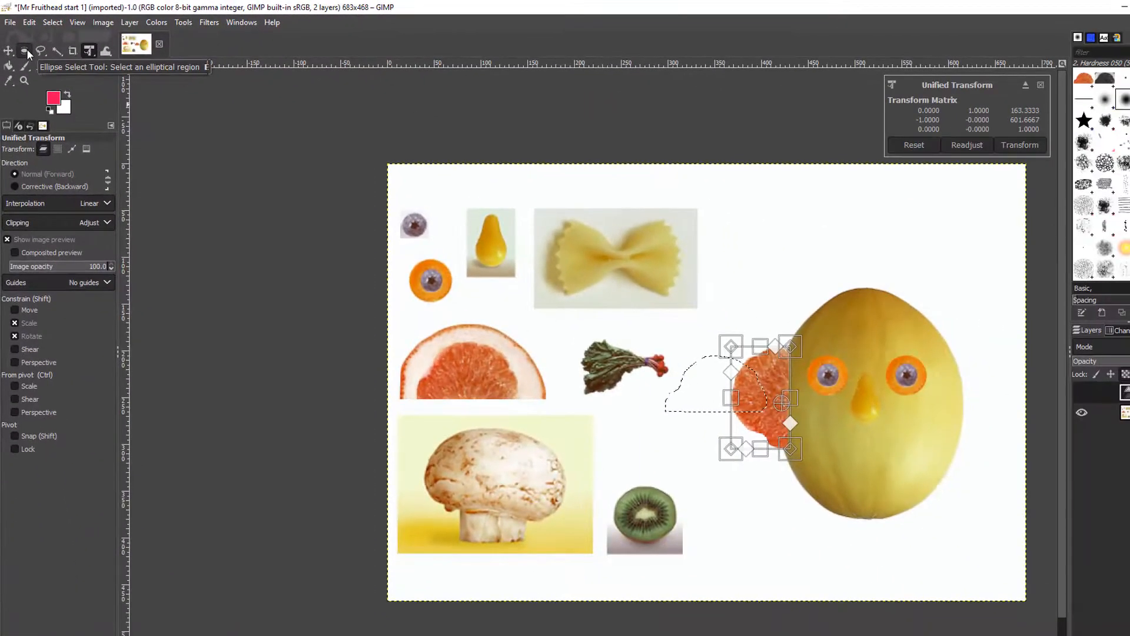
left_click(25, 50)
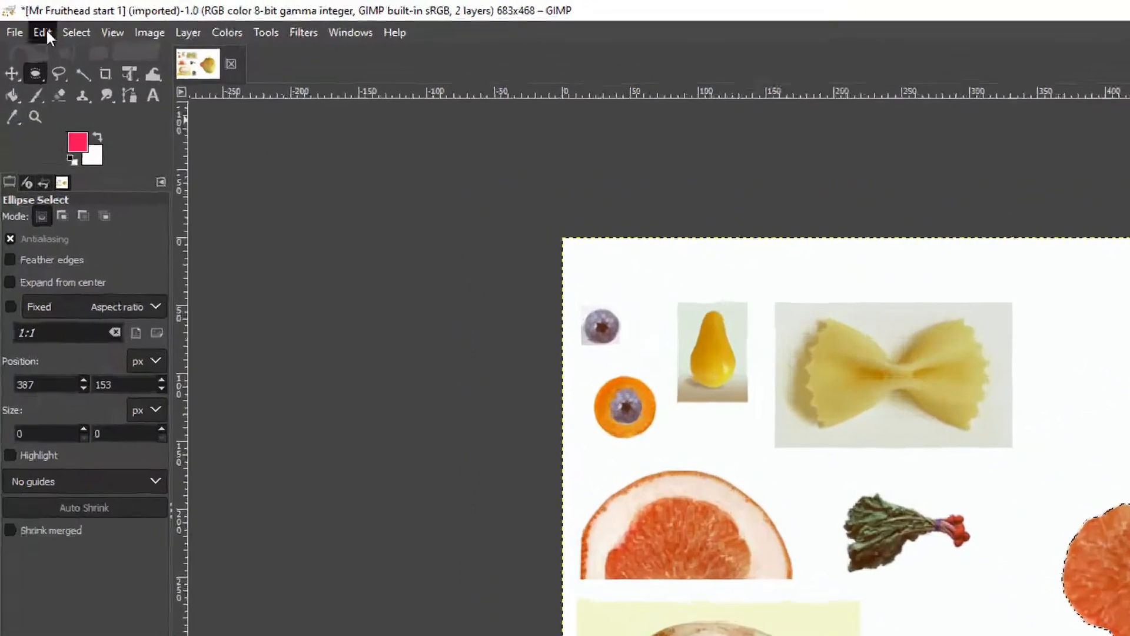
Step: Copy the grapefruit ear, paste it in place, and move the copy to the melon's right side
left_click(29, 22)
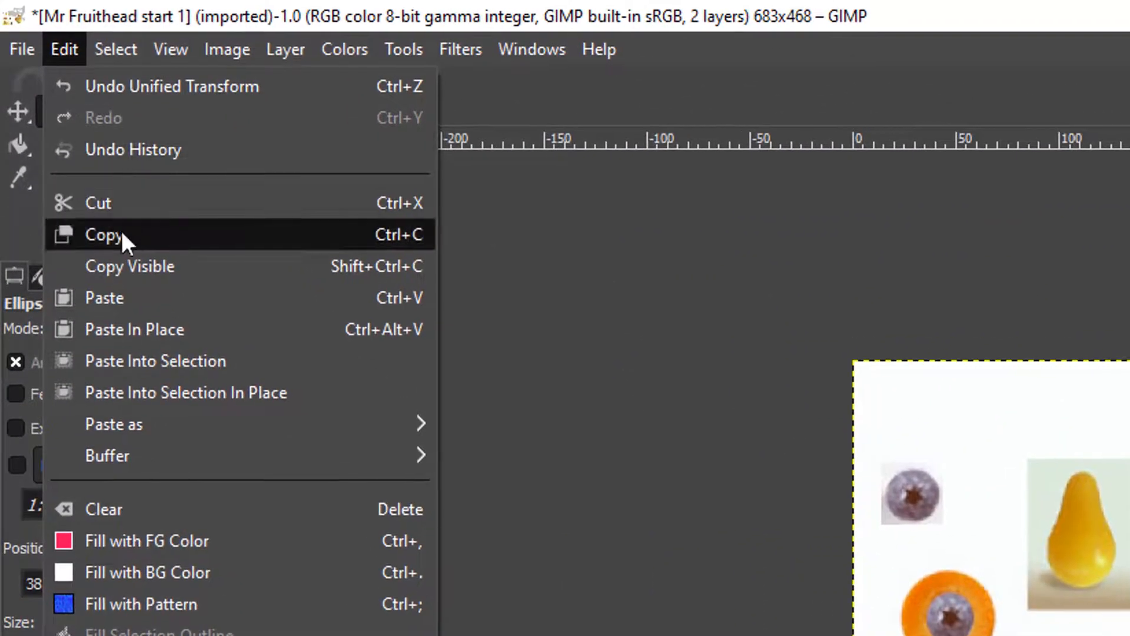
left_click(111, 235)
left_click(63, 50)
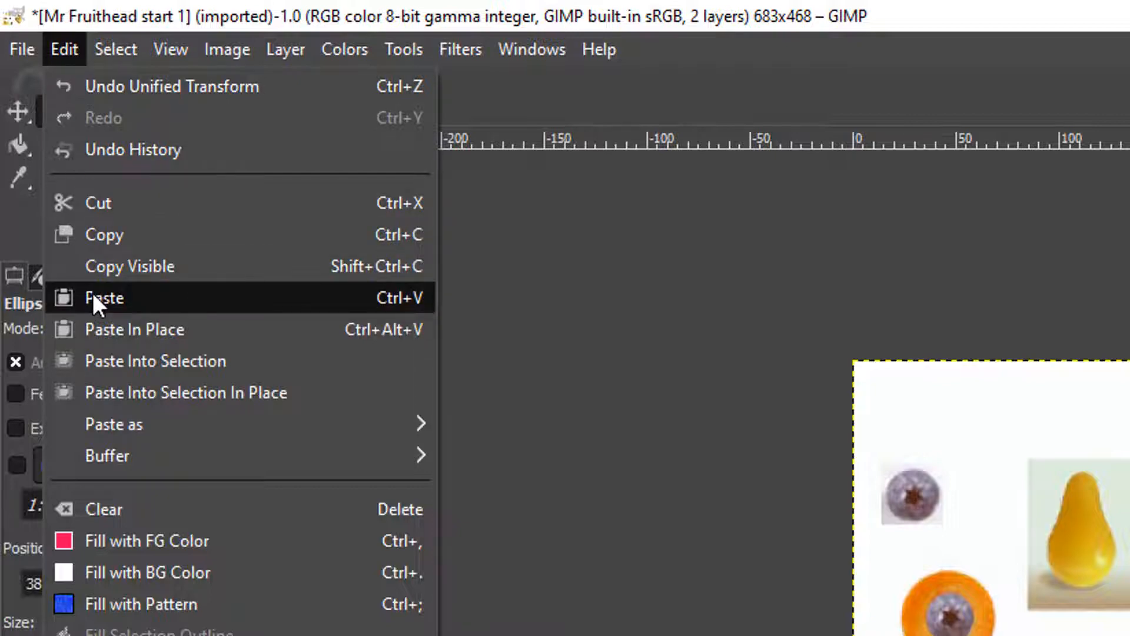
left_click(103, 329)
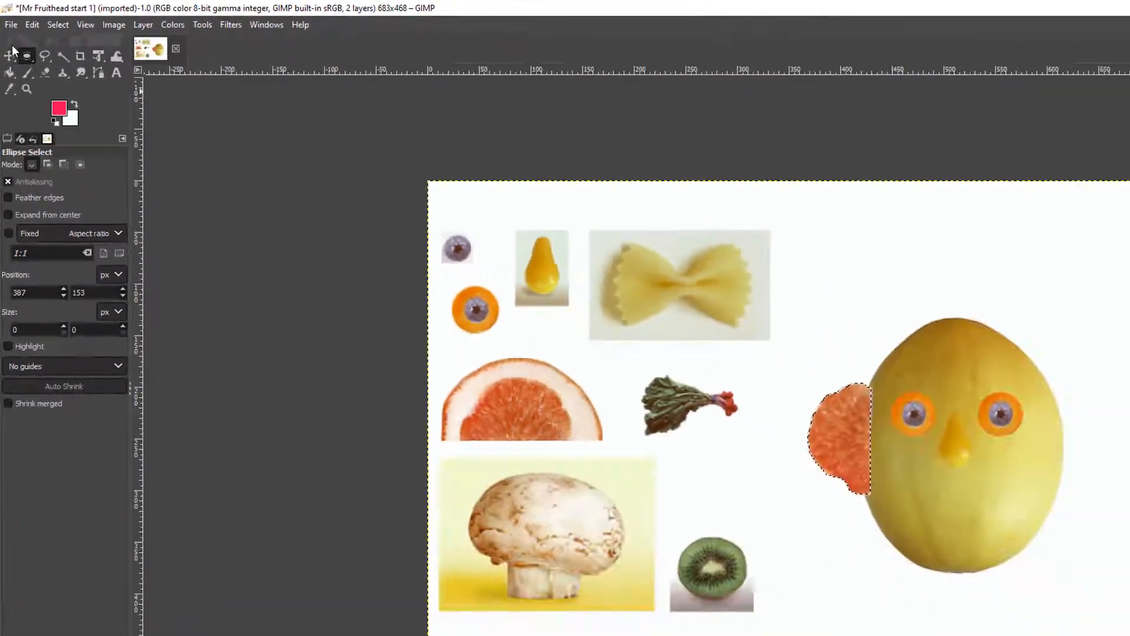
left_click(10, 55)
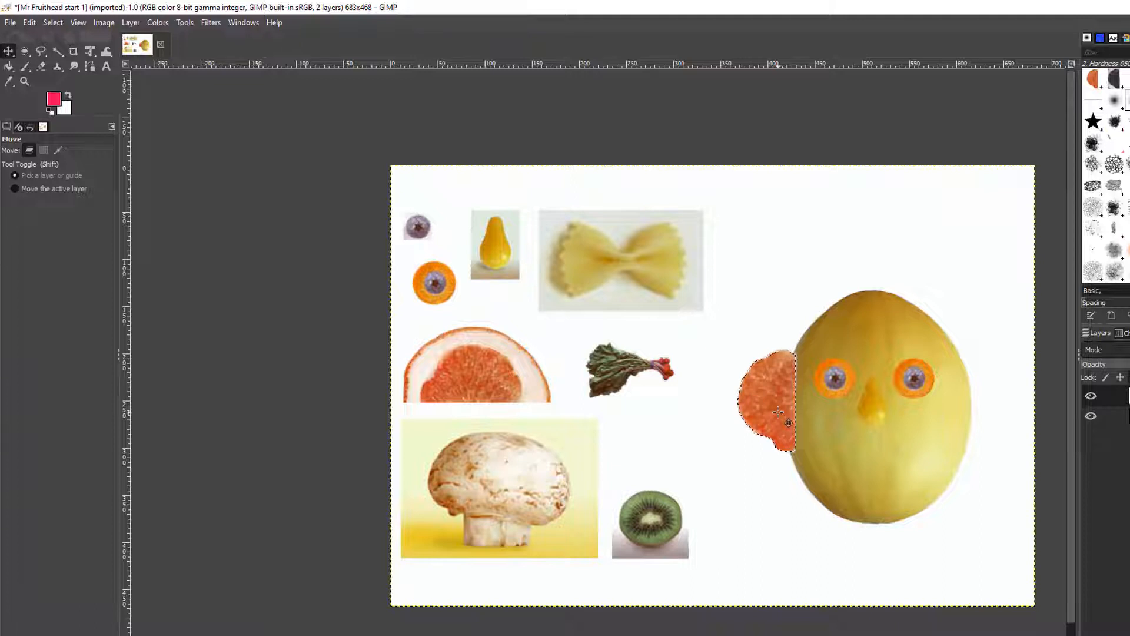
left_click_drag(779, 412, 988, 416)
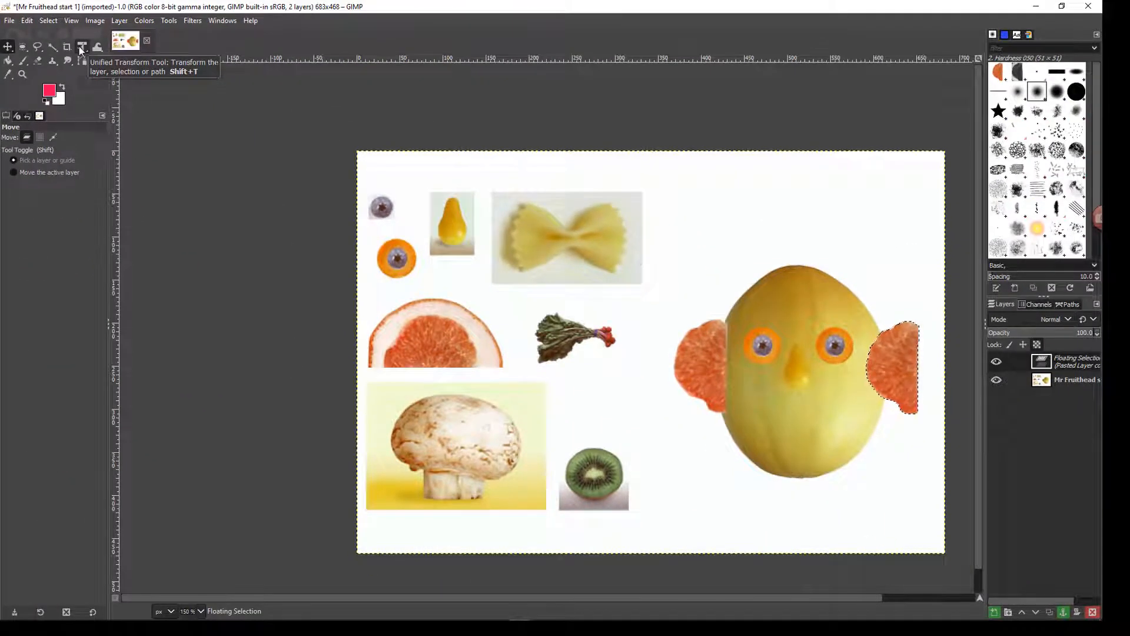
Step: Try to turn the second grapefruit ear around with Unified Transform so its flat edge faces the melon
left_click(81, 49)
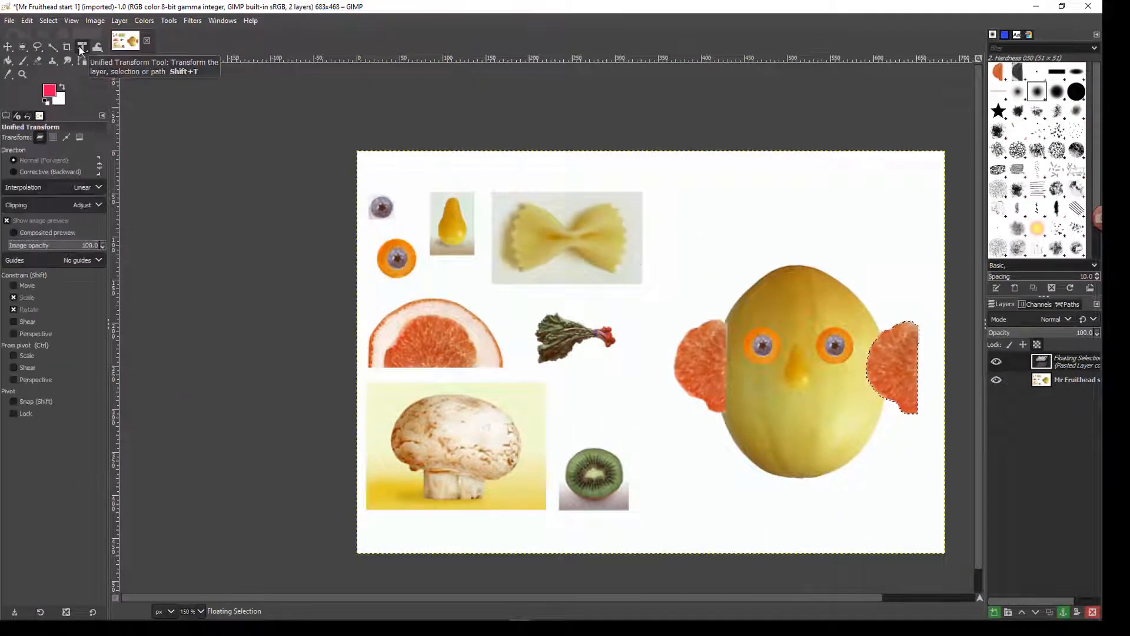
left_click(891, 370)
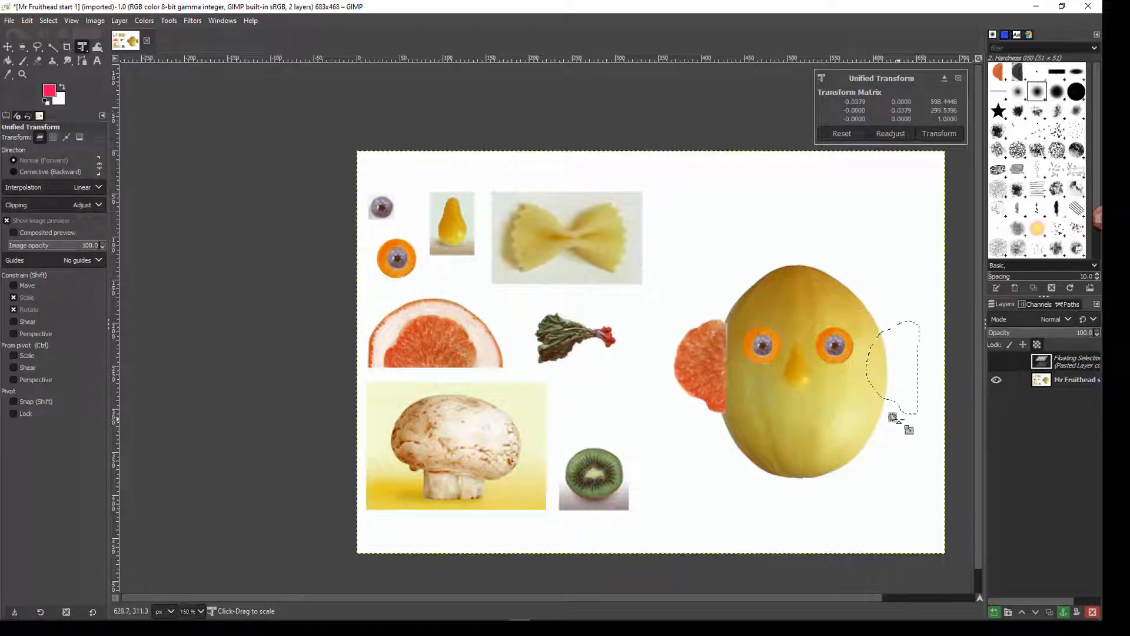
mouse_move(899, 353)
left_mouse_down()
mouse_move(900, 492)
mouse_move(911, 424)
mouse_move(903, 341)
left_mouse_up()
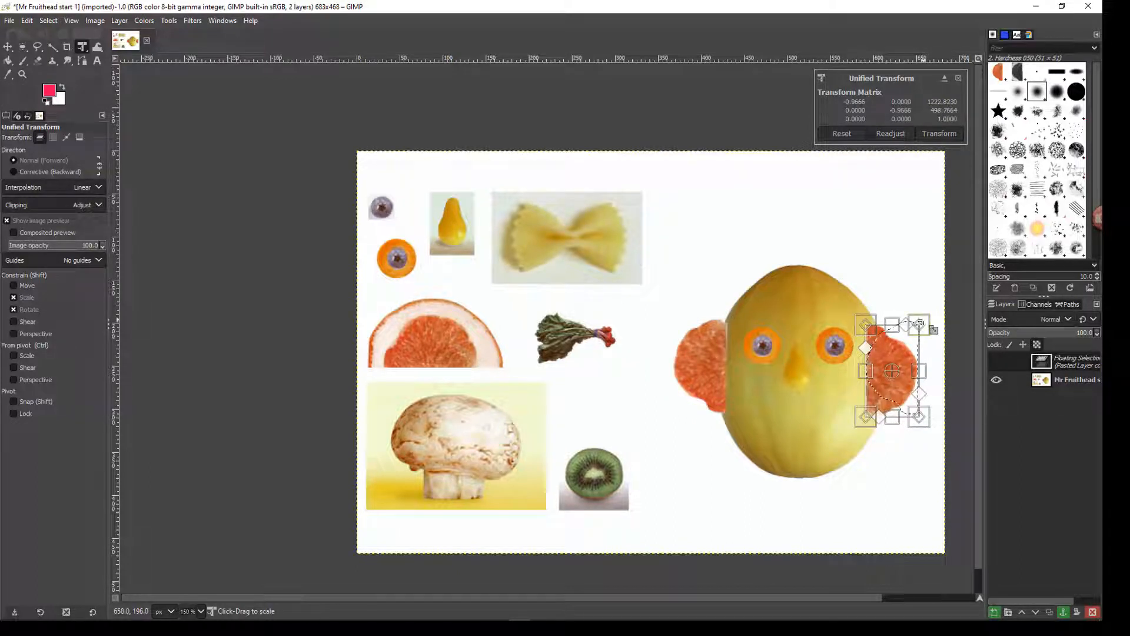
left_click_drag(833, 415, 886, 351)
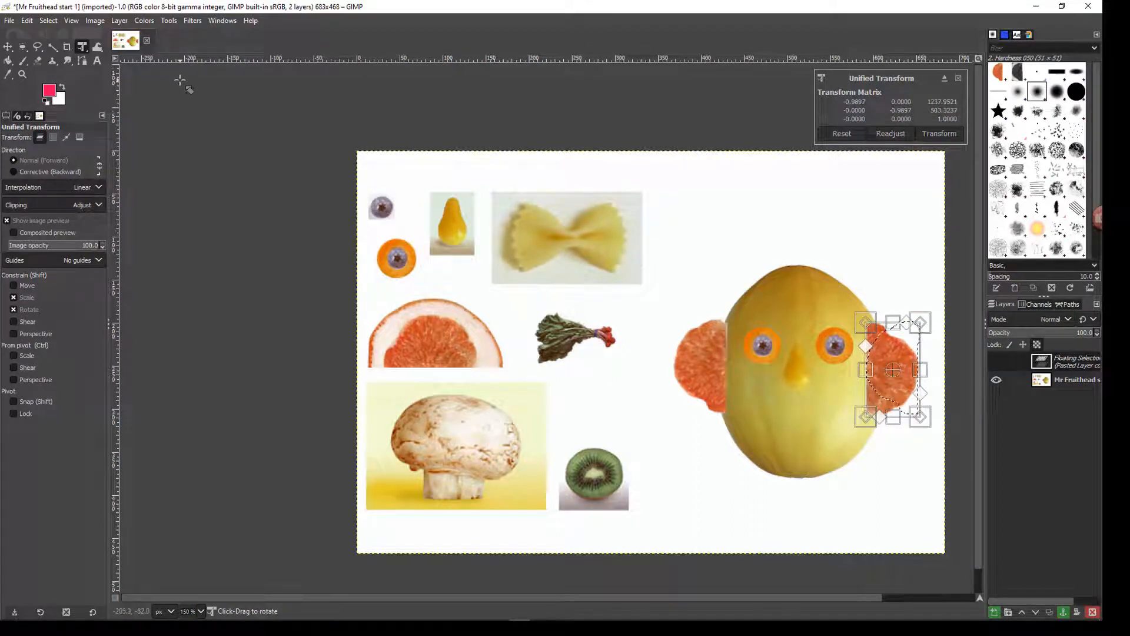
Step: Try flipping the whole image vertically and rotating the second grapefruit ear with Unified Transform
left_click(95, 22)
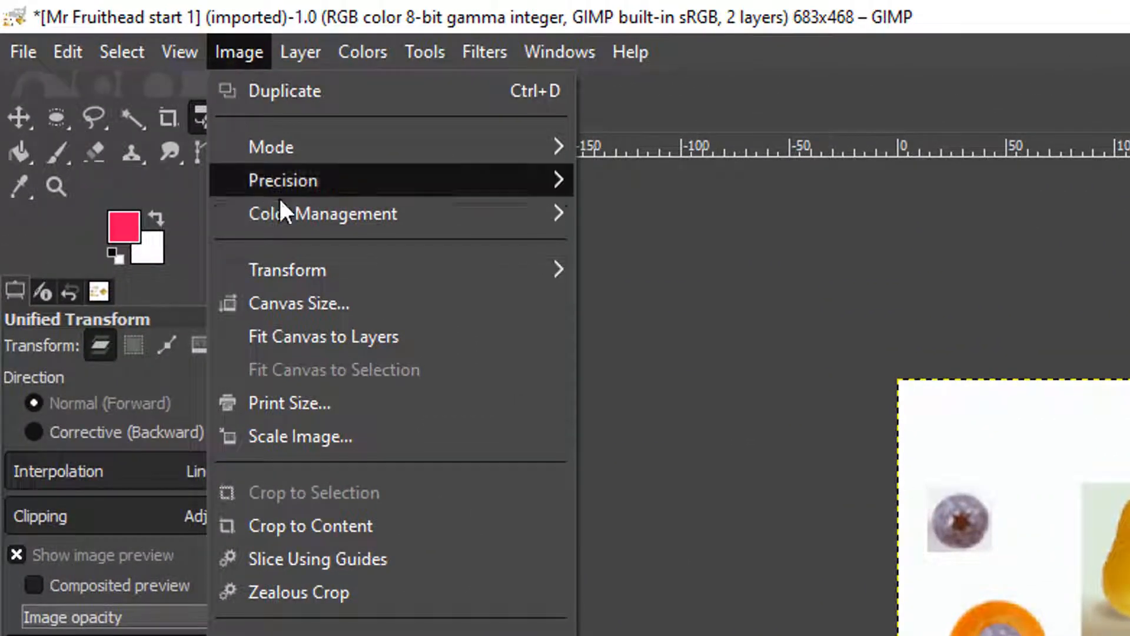
mouse_move(305, 262)
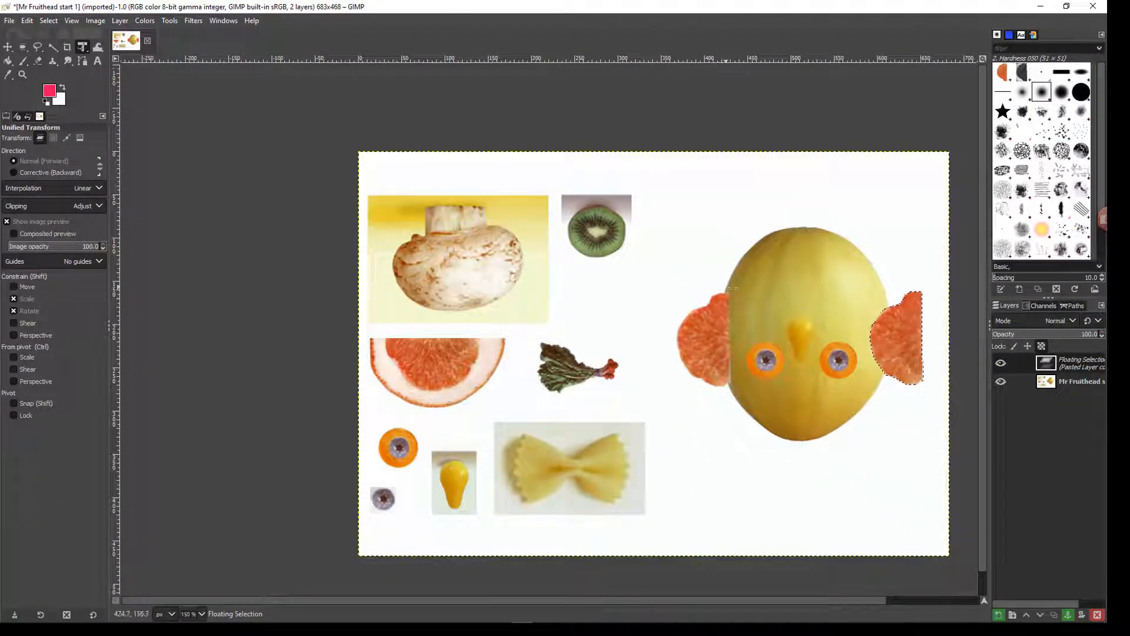
left_click(897, 338)
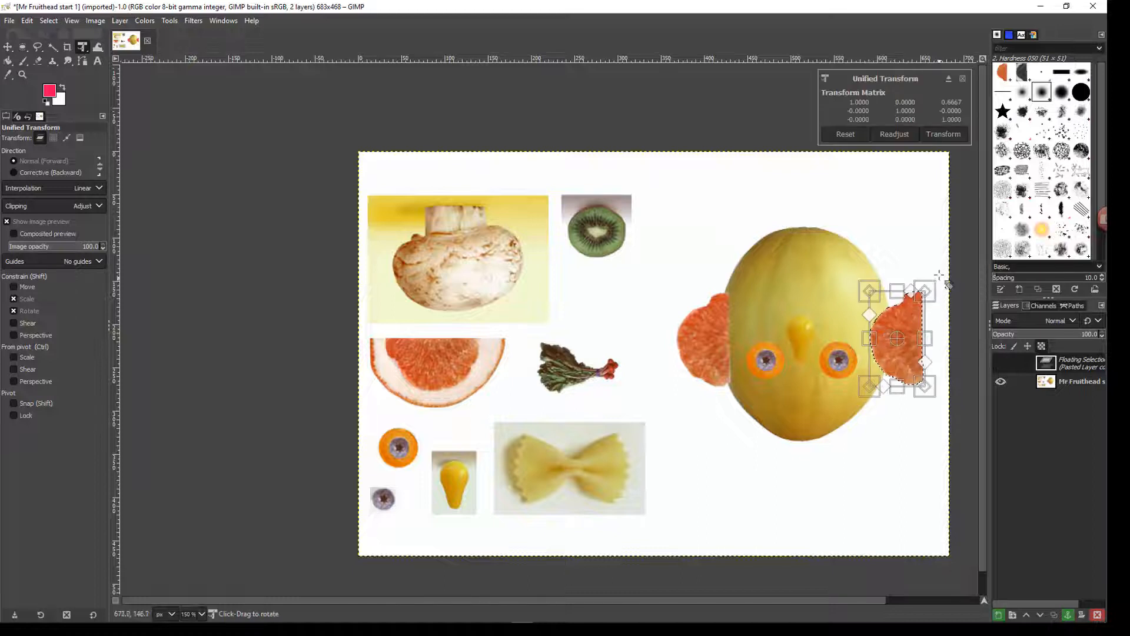
left_click_drag(919, 274, 883, 389)
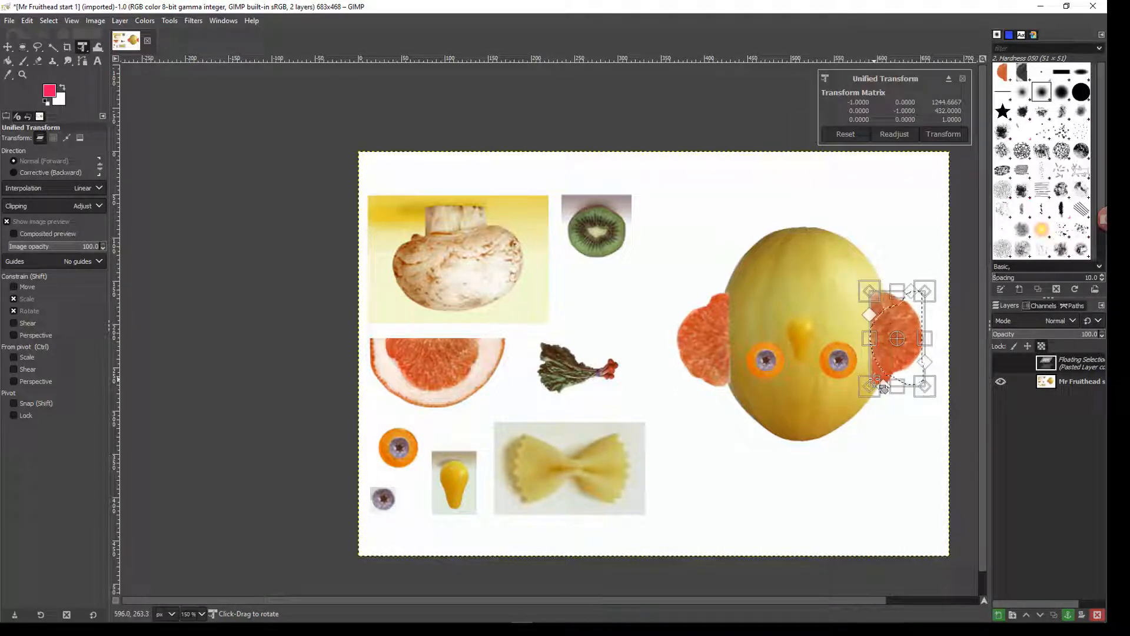
left_click_drag(823, 312, 856, 259)
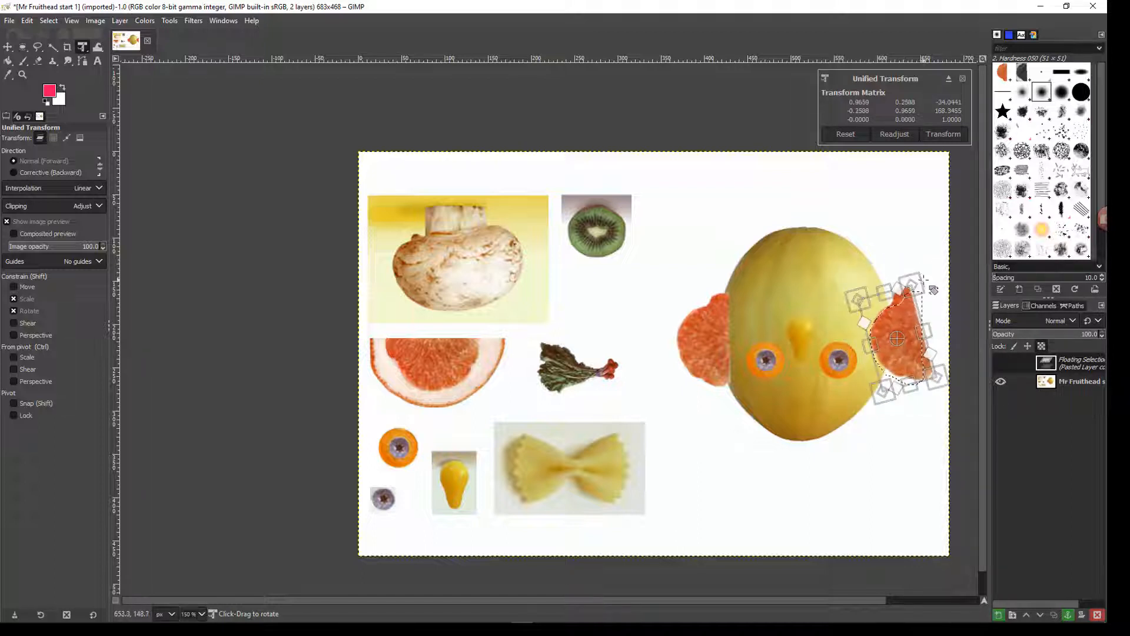
left_click_drag(933, 289, 945, 301)
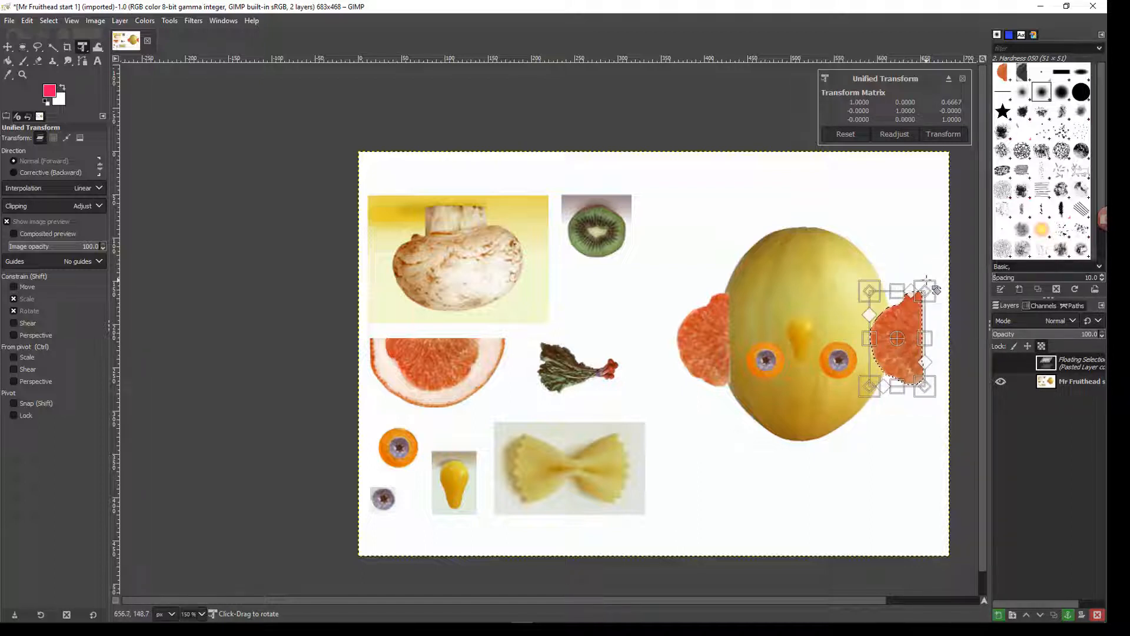
Step: Undo the last transform step on the ear and the vertical flip of the image
left_click(26, 21)
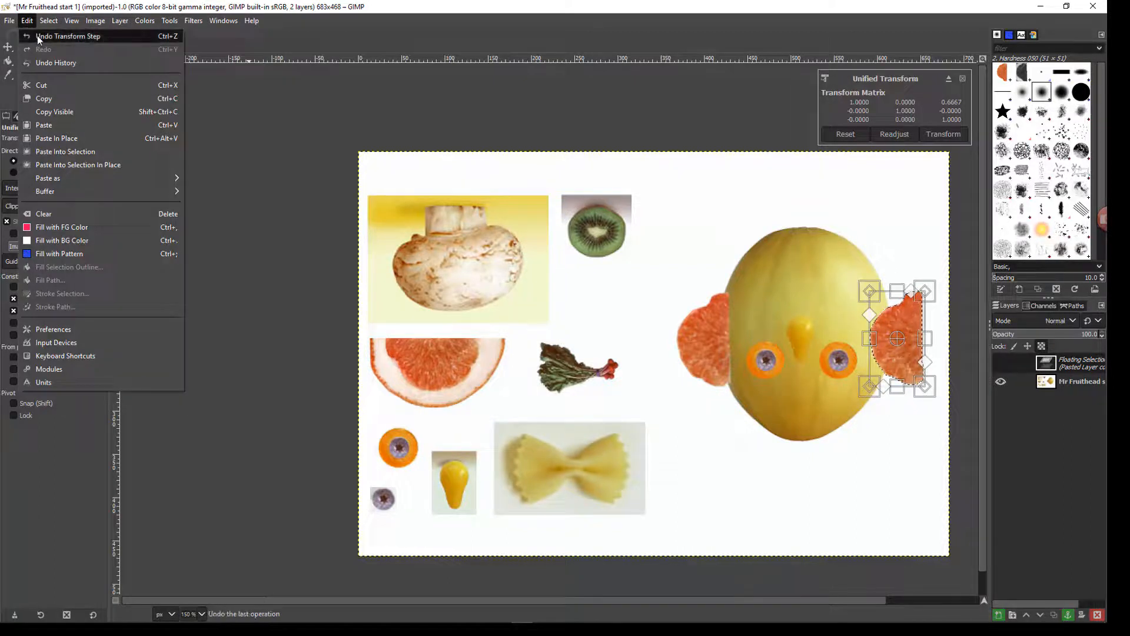
left_click(39, 37)
left_click(27, 22)
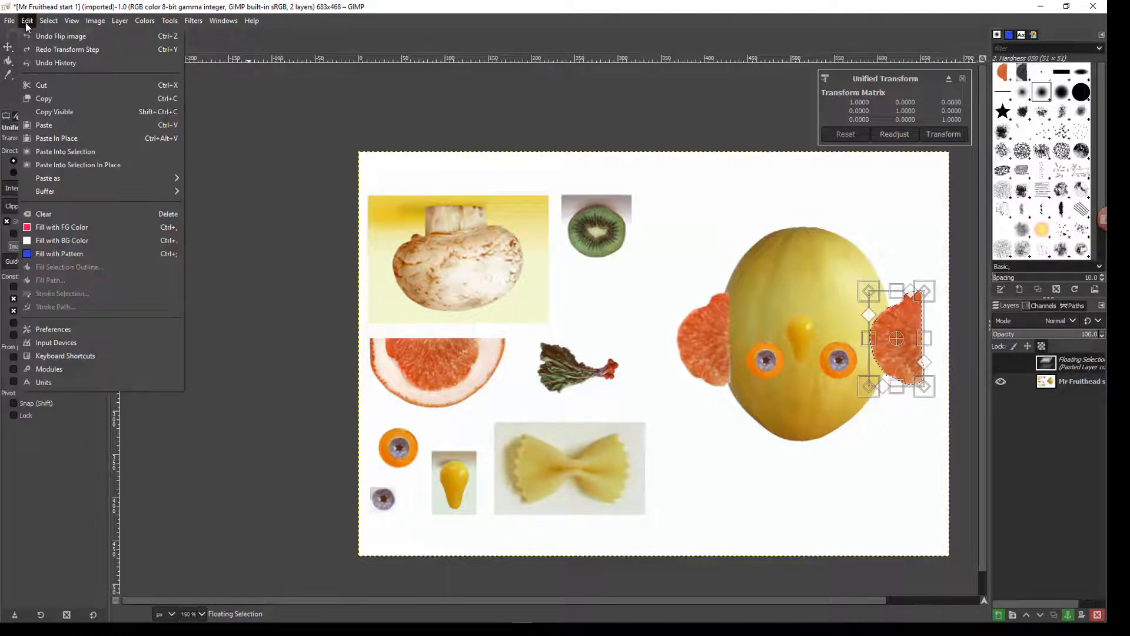
left_click(35, 37)
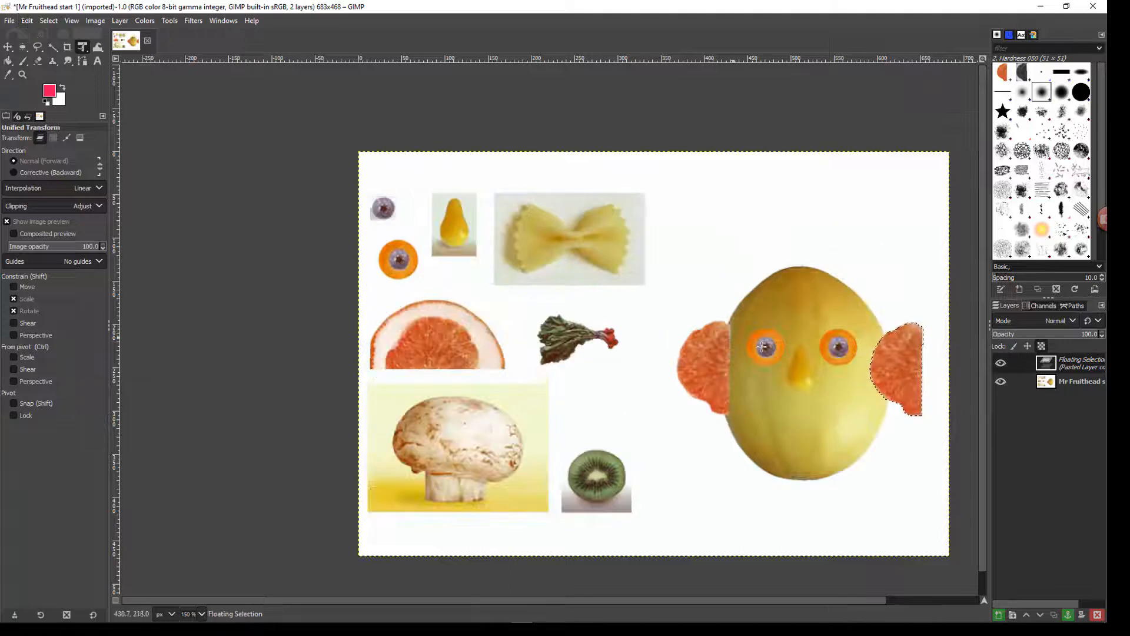
Step: Turn the second ear's flat edge toward the melon with Unified Transform, adjust its corners to fit the melon's right side, apply the transform and anchor the ear
left_click(927, 381)
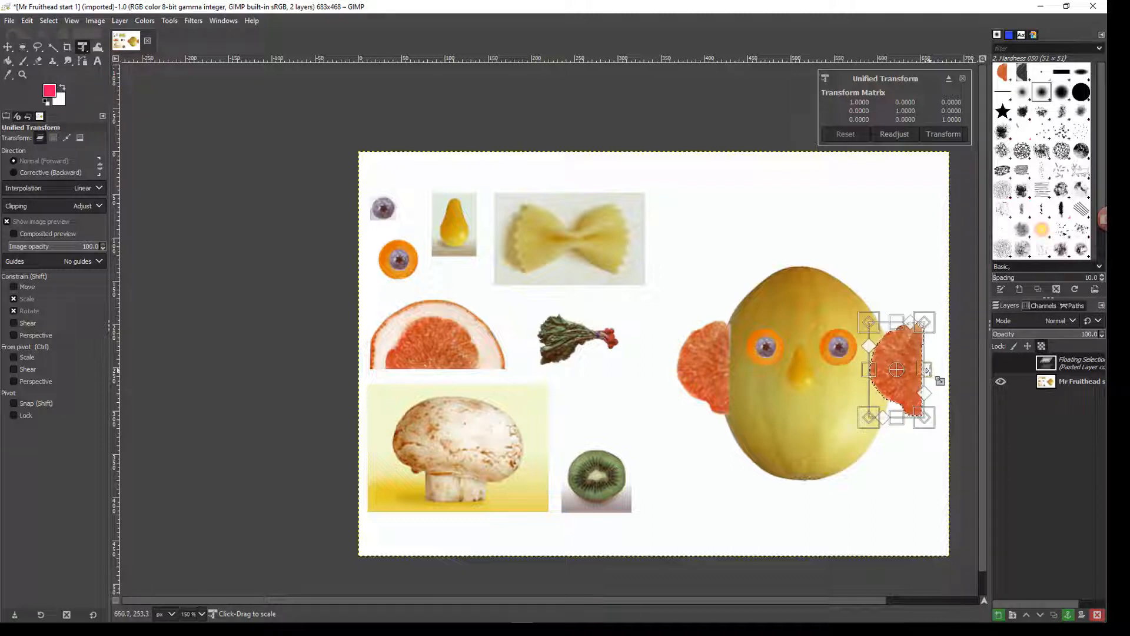
left_click_drag(929, 370, 891, 372)
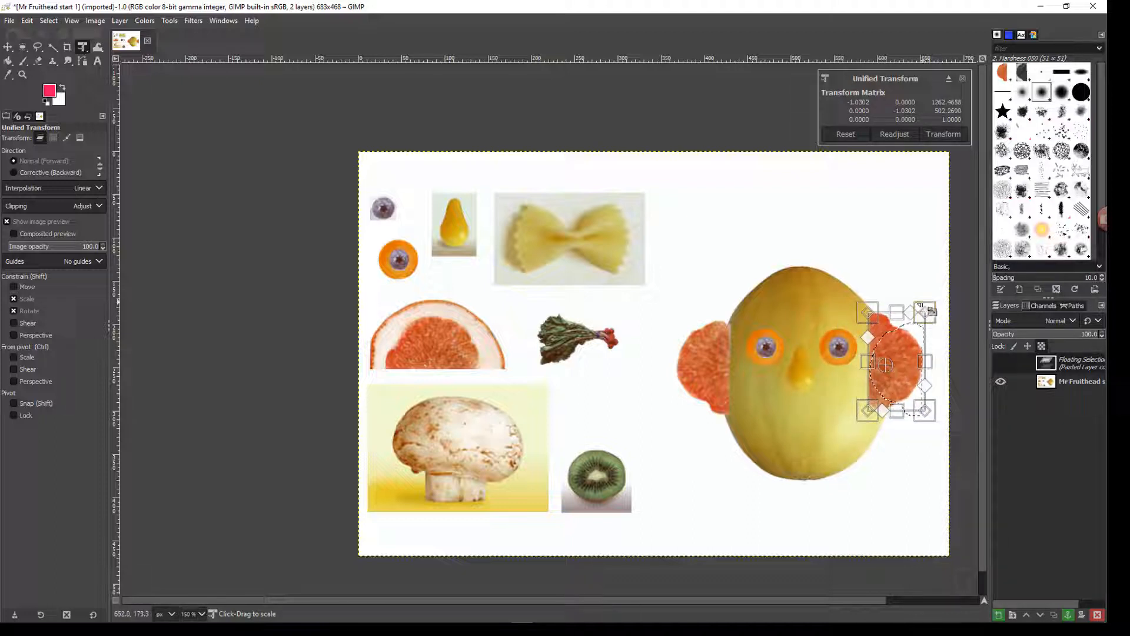
left_click_drag(922, 314, 911, 318)
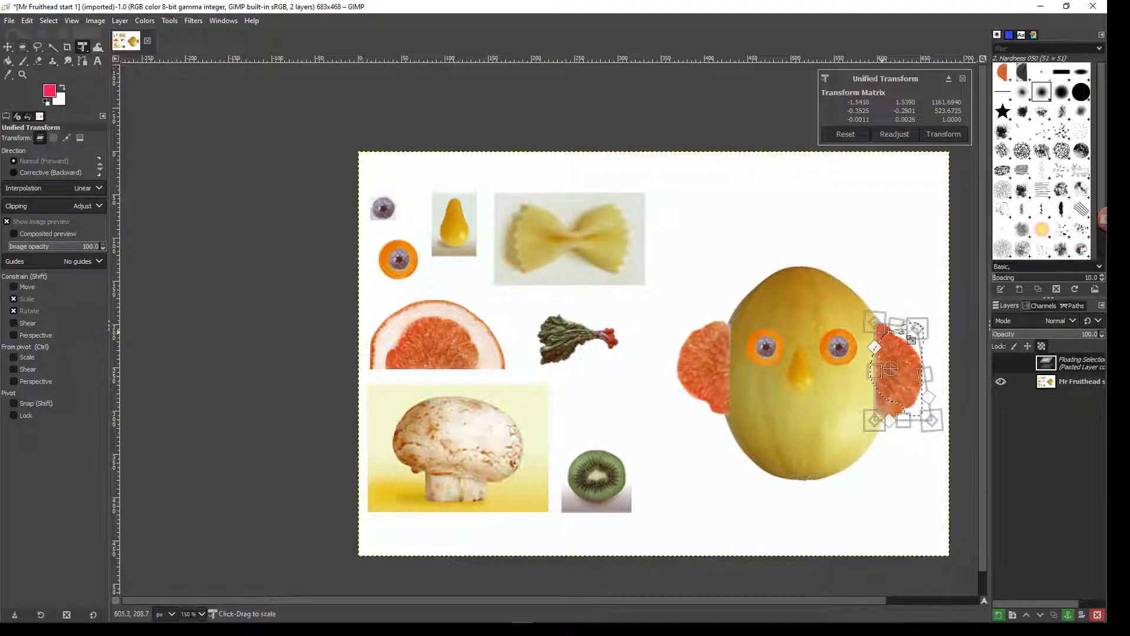
left_click_drag(916, 329, 920, 329)
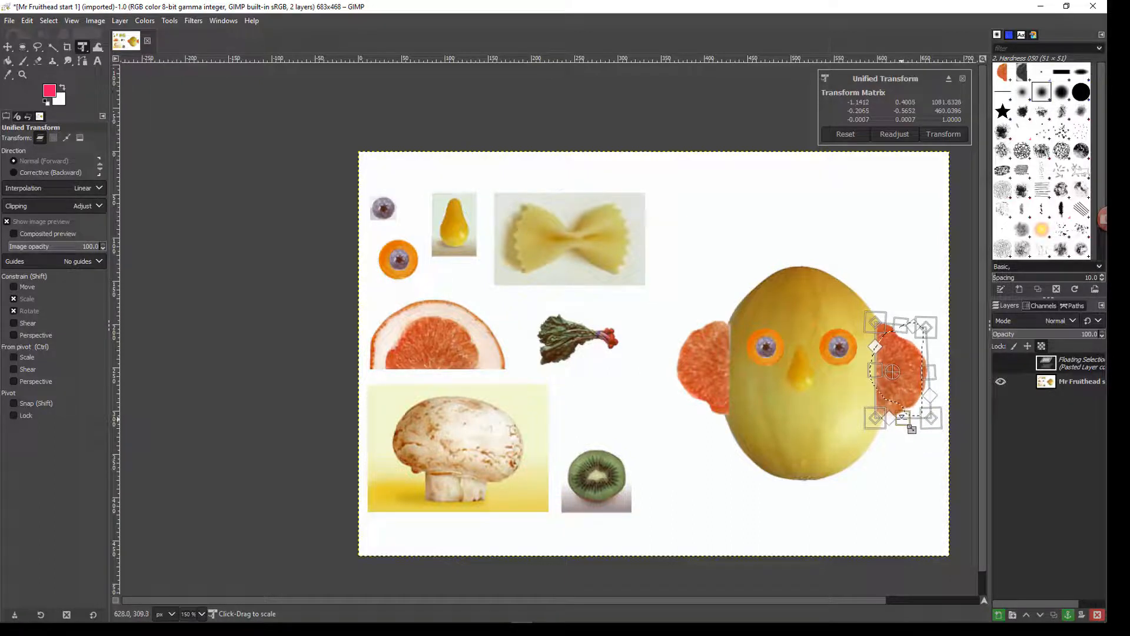
left_click(22, 46)
left_click(230, 203)
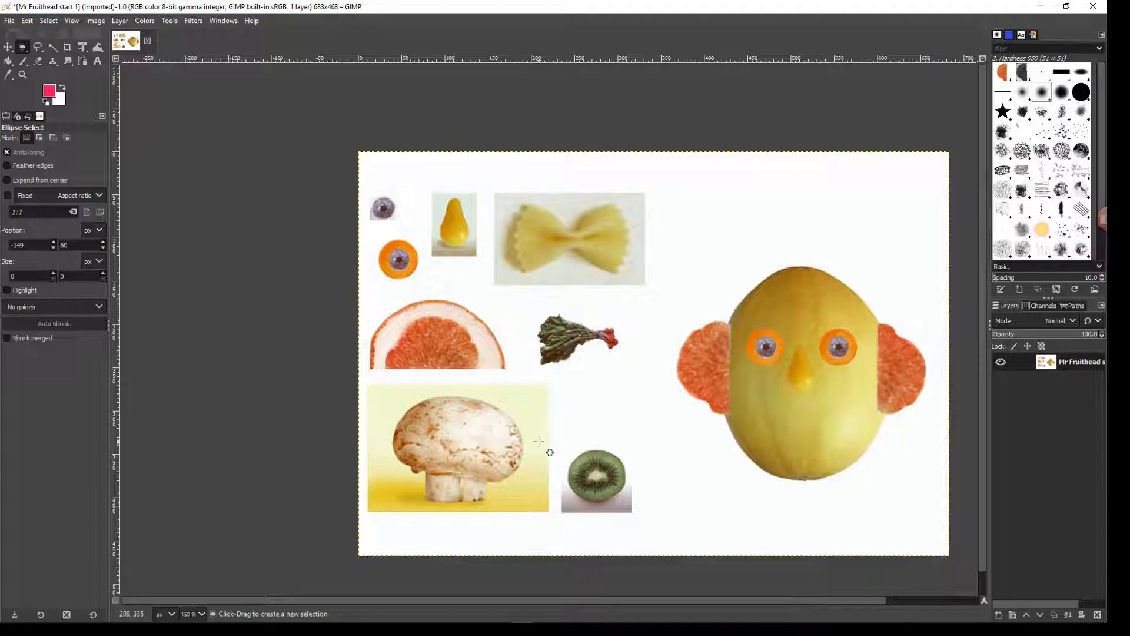
scroll(546, 451, "down", 1)
scroll(592, 468, "up", 3)
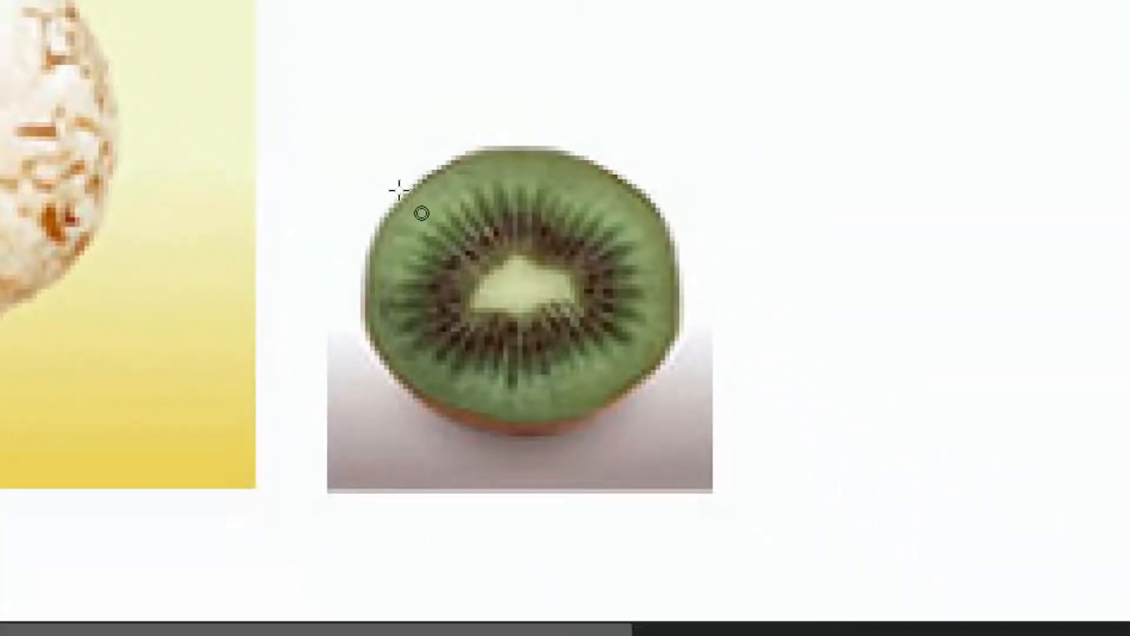
left_click_drag(403, 189, 673, 412)
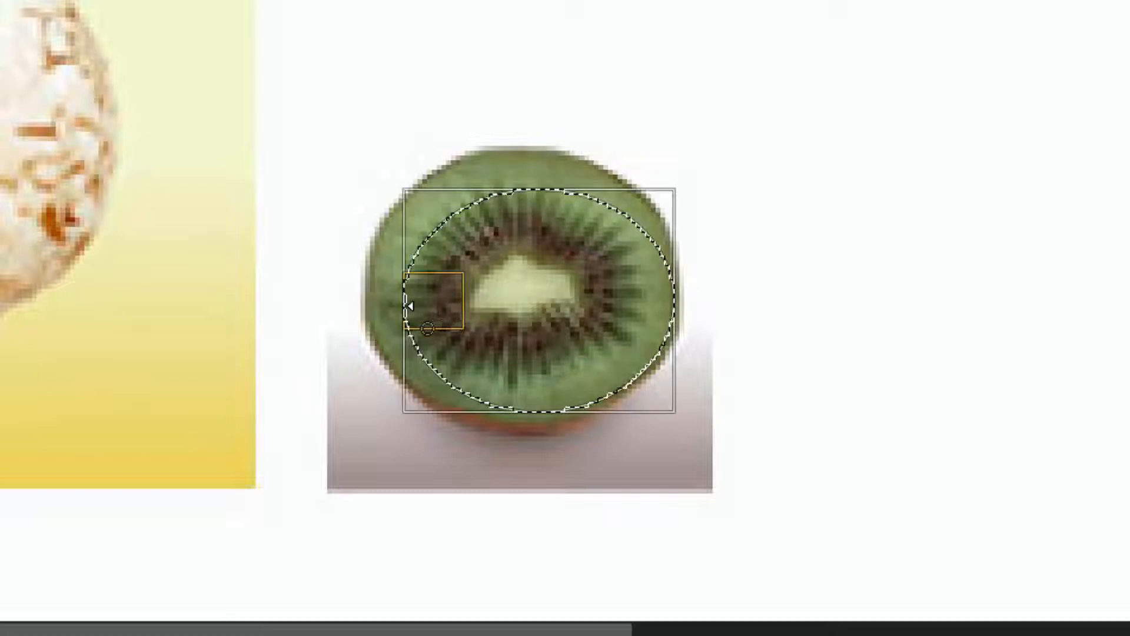
left_click_drag(408, 306, 369, 295)
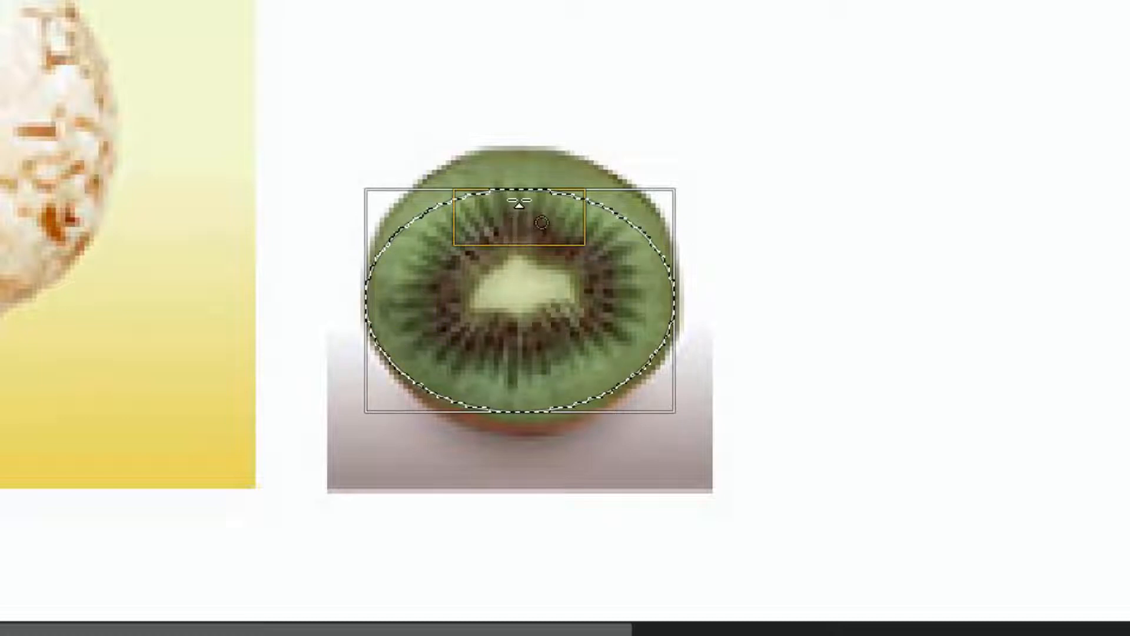
left_click_drag(519, 198, 524, 153)
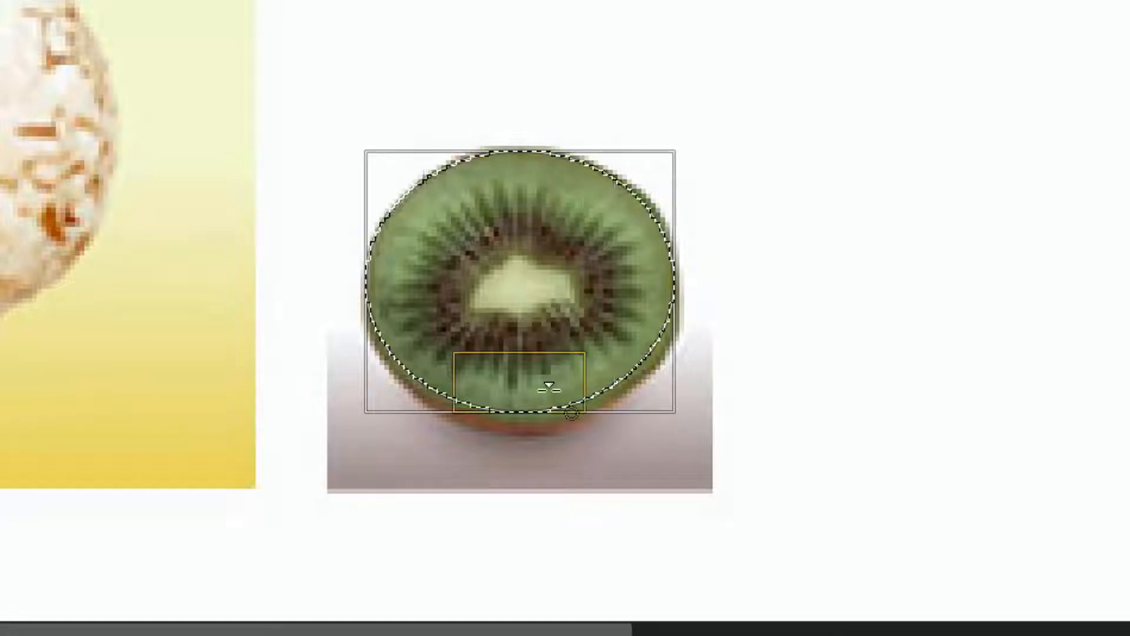
left_click(524, 412)
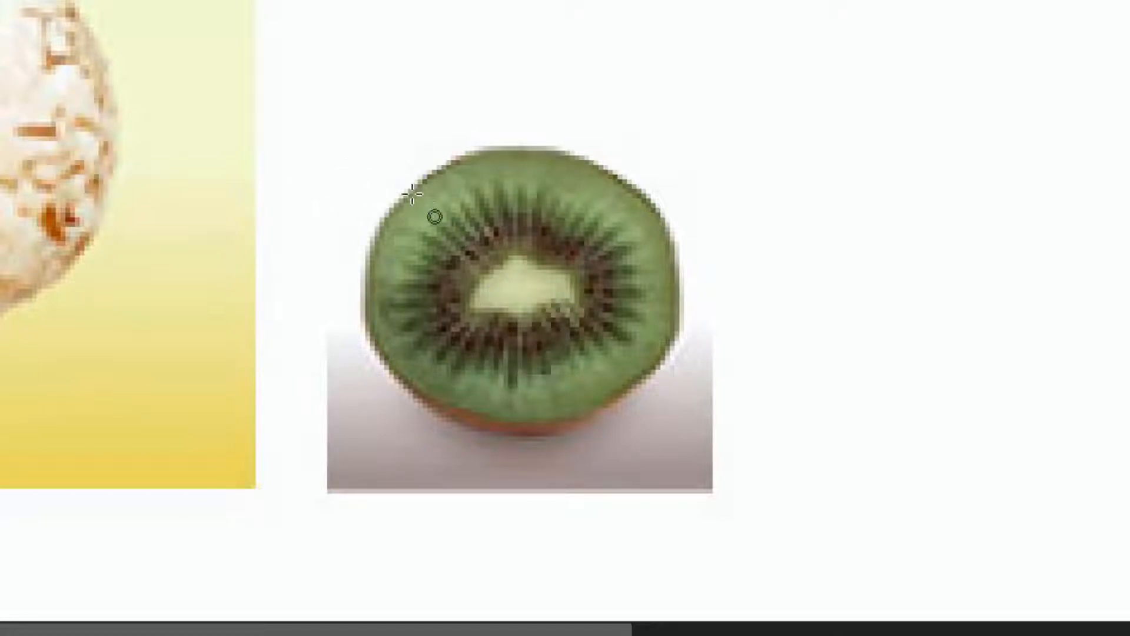
Step: Select the kiwi slice with an elliptical selection of 65 × 55 px, fitted to the edge of the fruit
left_click_drag(403, 192, 669, 417)
left_click_drag(559, 203, 523, 155)
left_click_drag(404, 287, 365, 287)
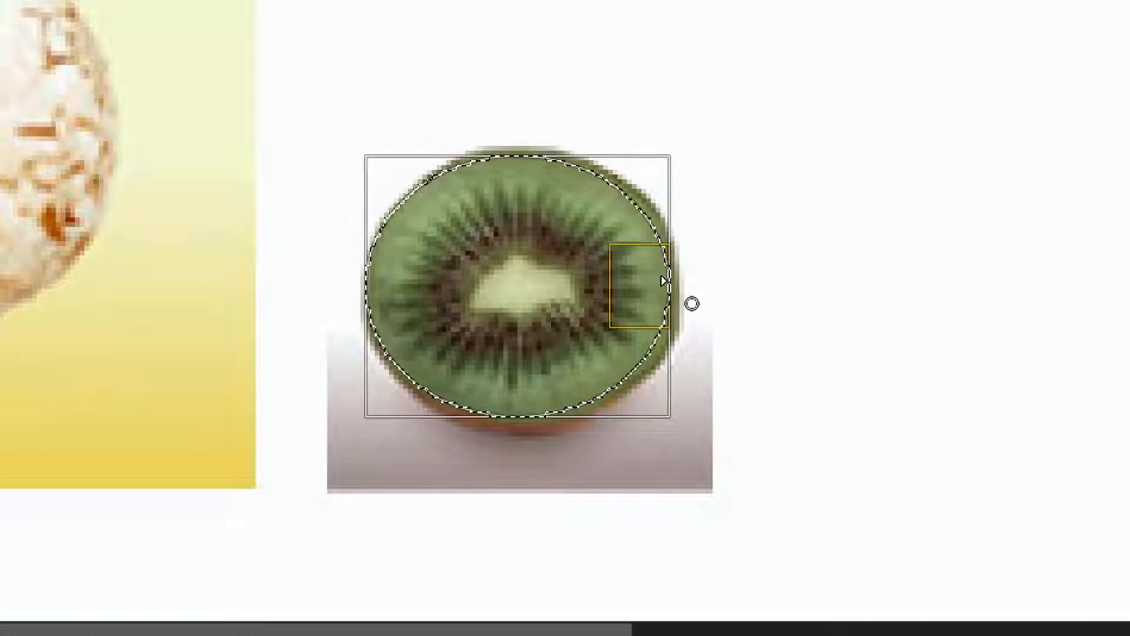
left_click_drag(665, 280, 671, 281)
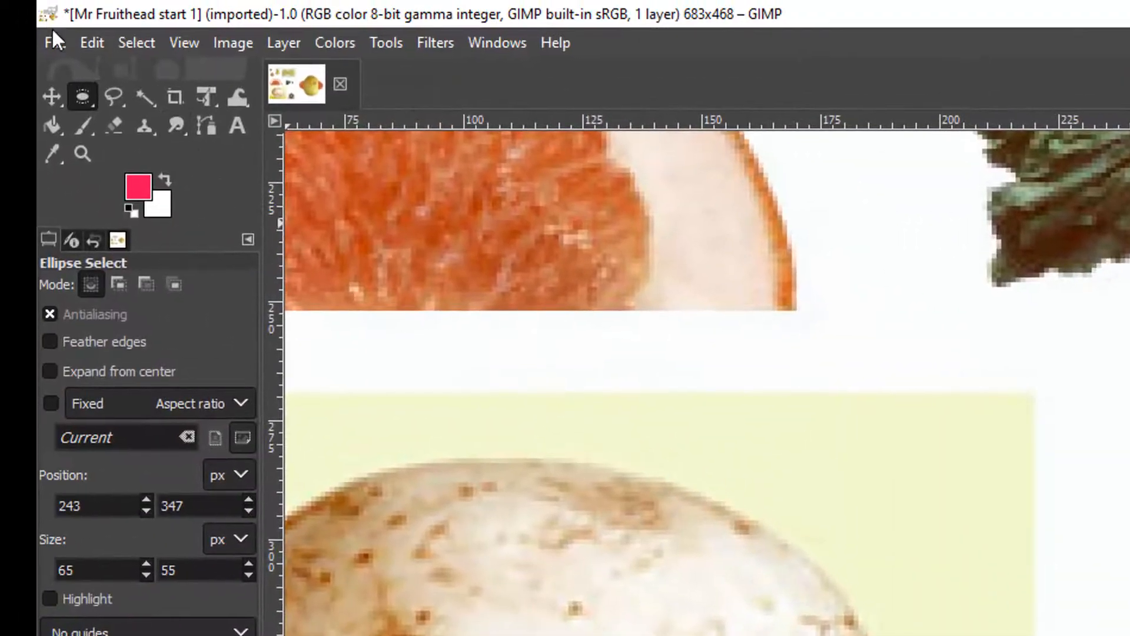
Step: Copy the kiwi slice, paste it in place, move it below the nose as the mouth and anchor it
left_click(83, 39)
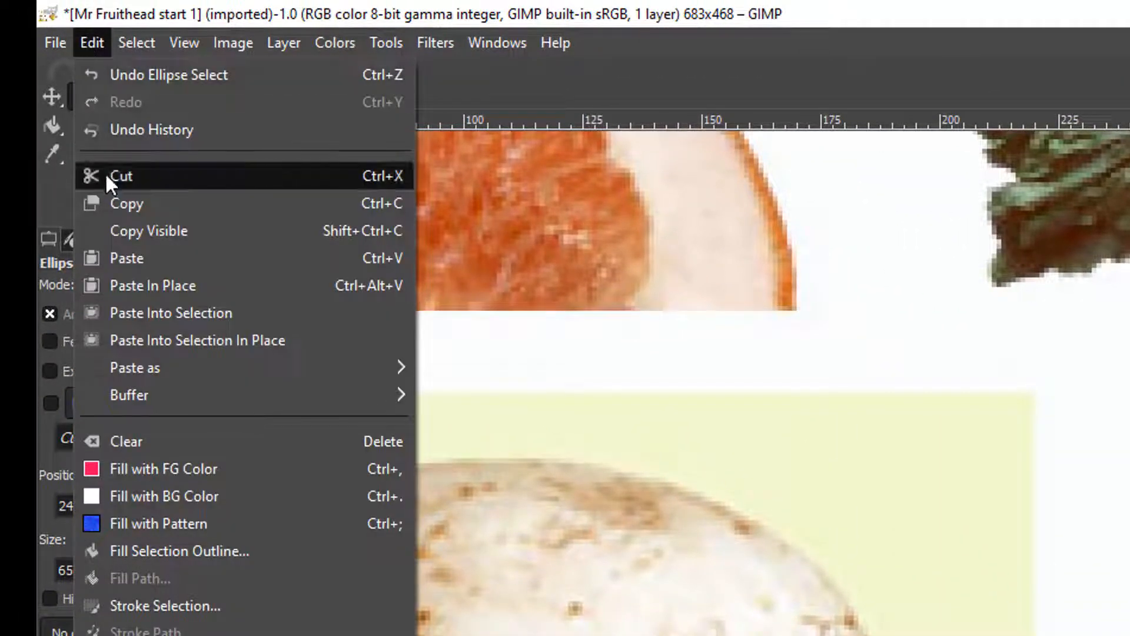
left_click(122, 200)
left_click(86, 37)
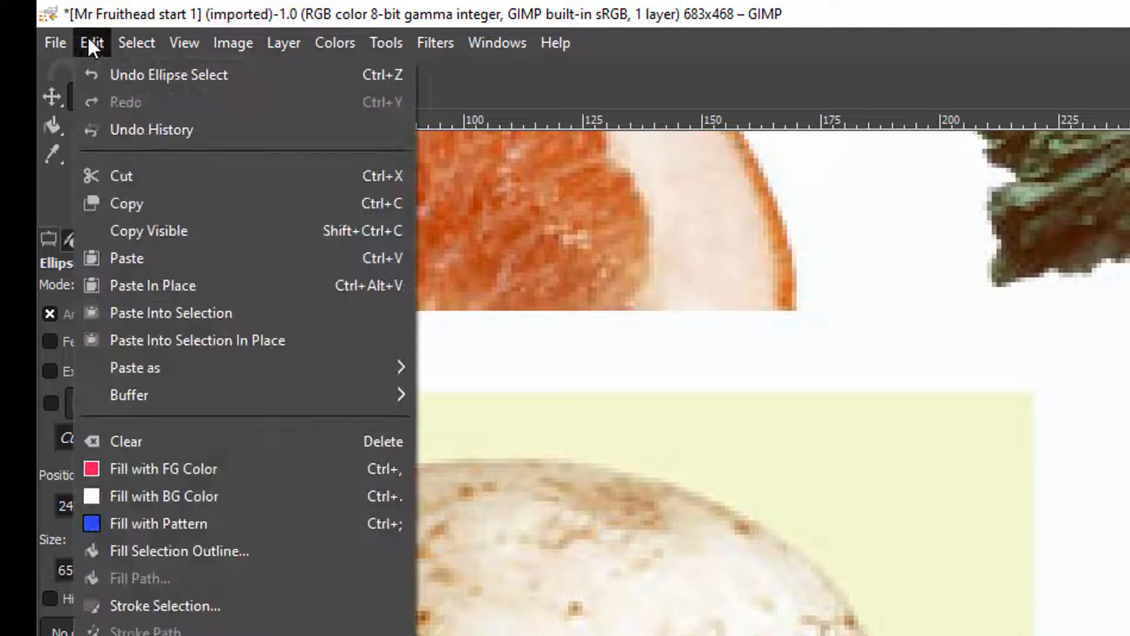
left_click(154, 285)
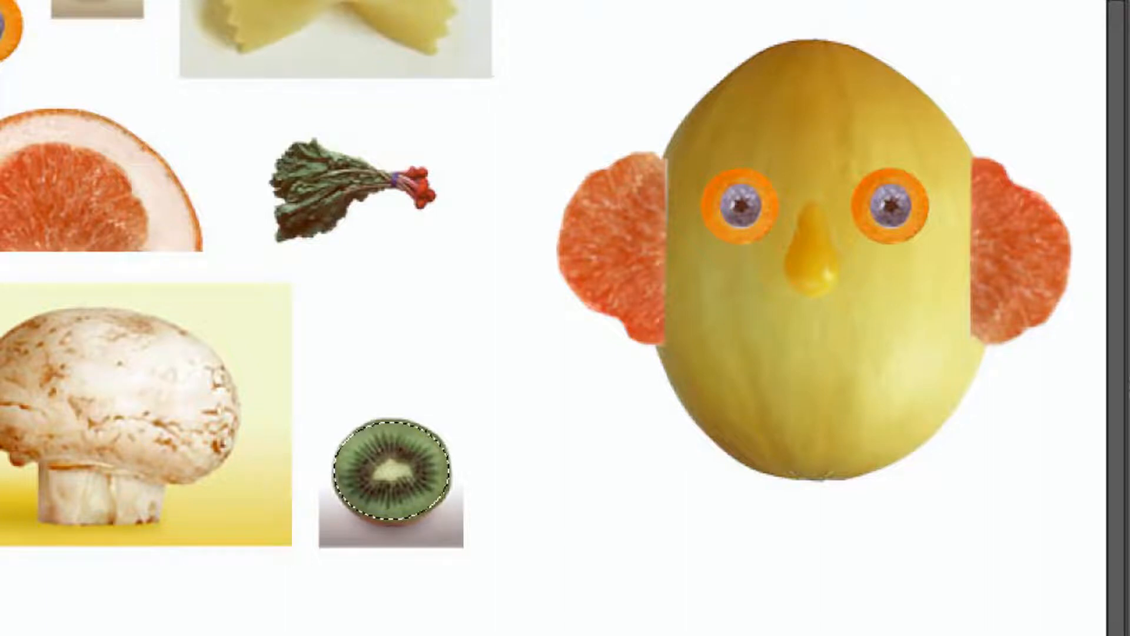
left_click_drag(398, 451, 828, 369)
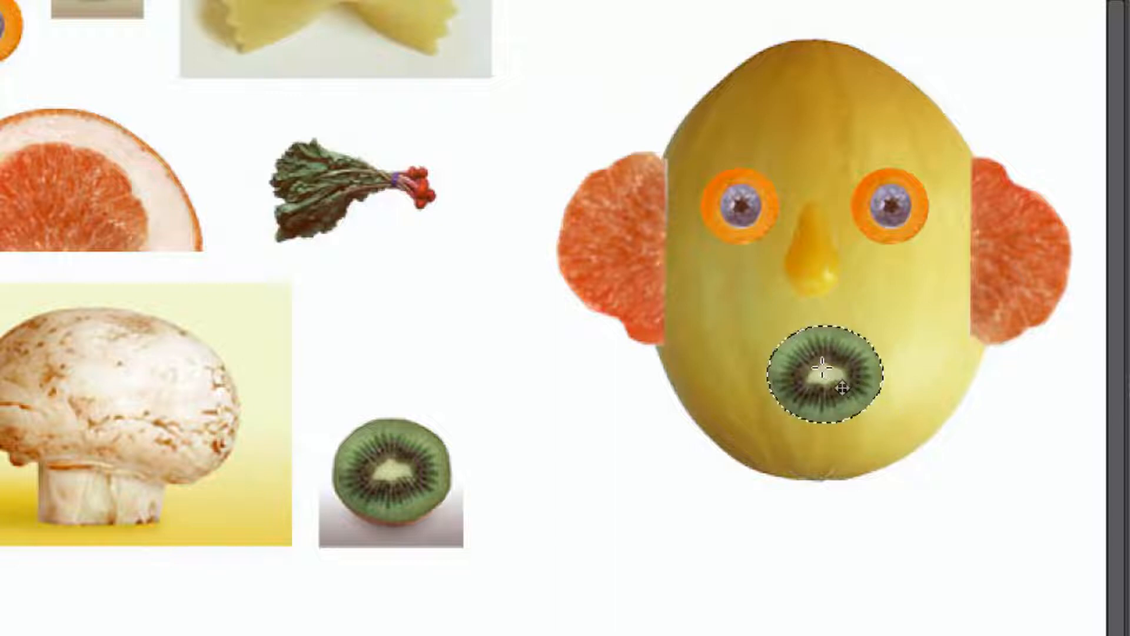
left_click(644, 410)
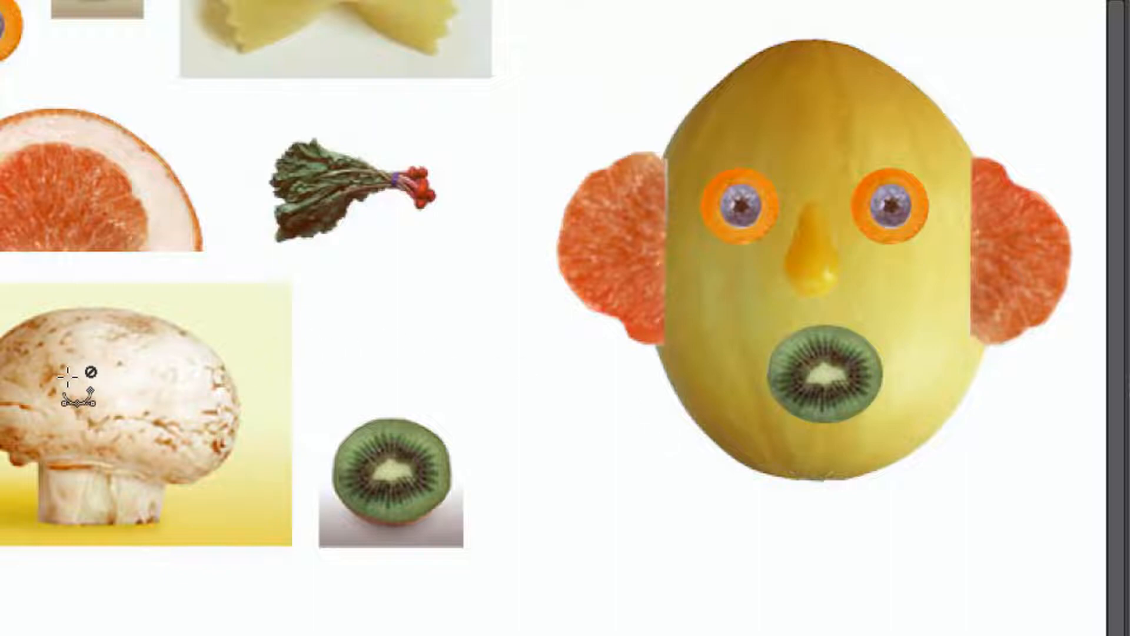
scroll(73, 375, "up", 4)
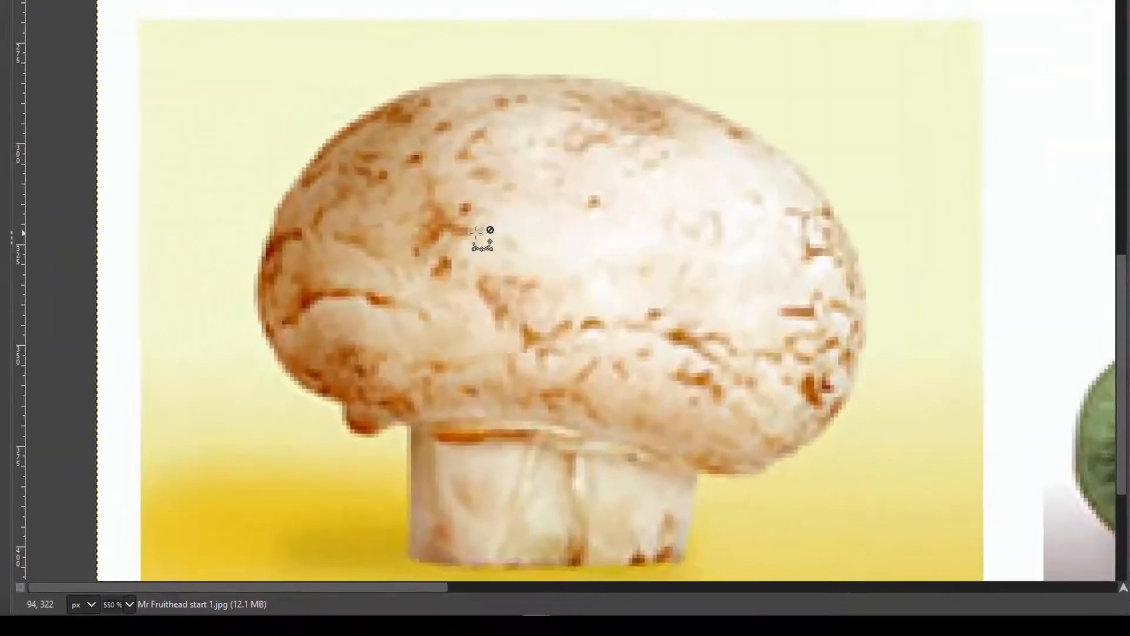
scroll(78, 373, "down", 1)
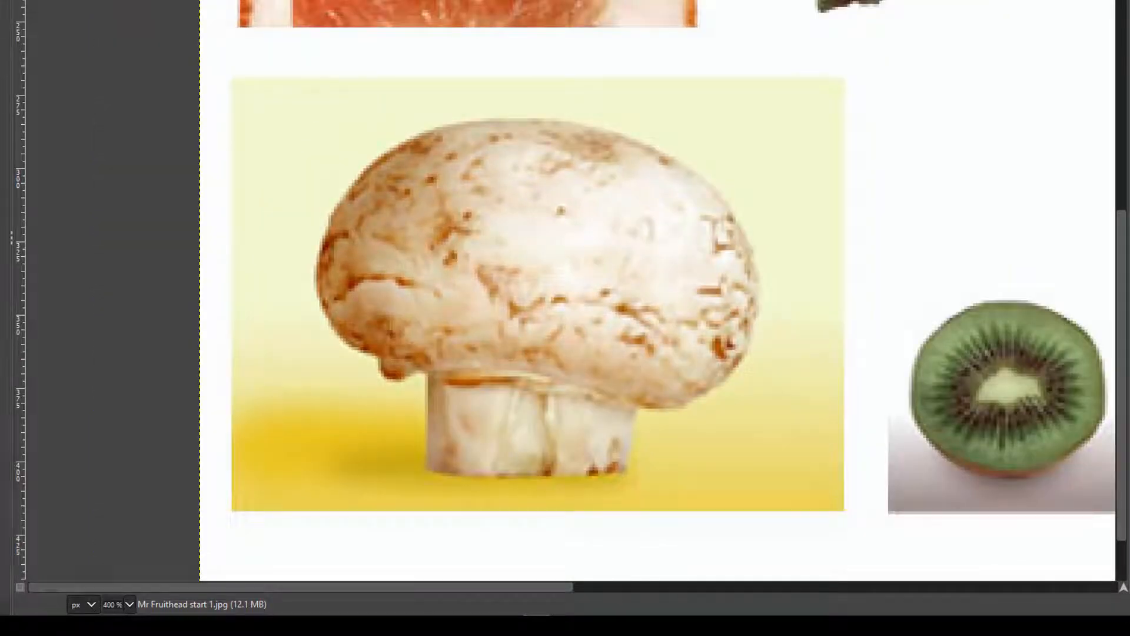
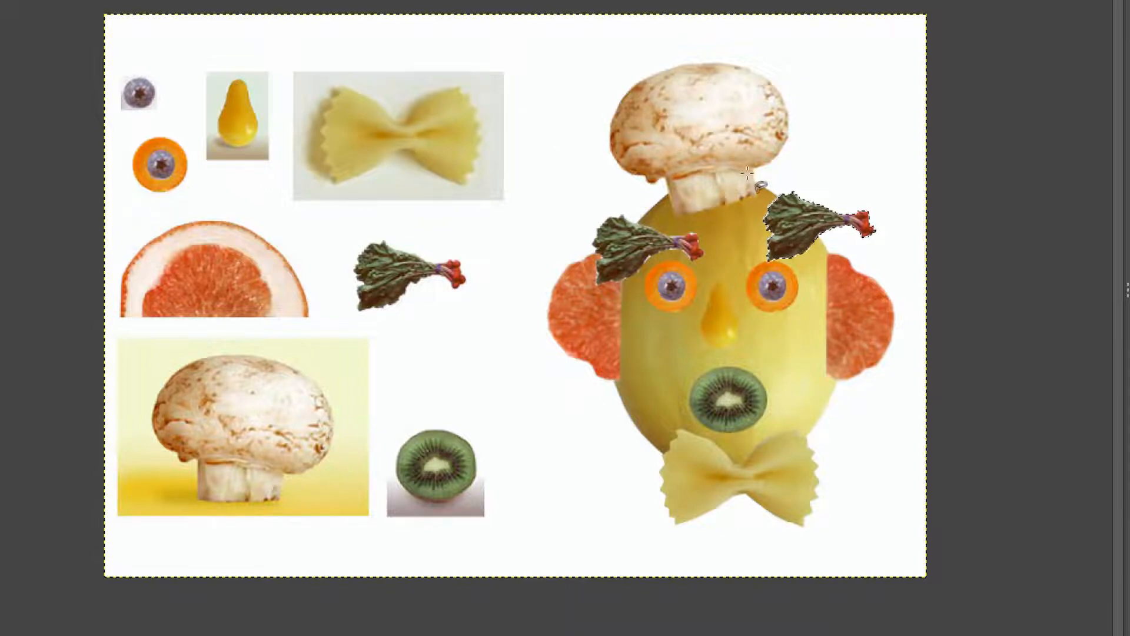
Step: Mirror the second leafy eyebrow horizontally with Unified Transform and place it above the face's right-hand eye
left_click(803, 212)
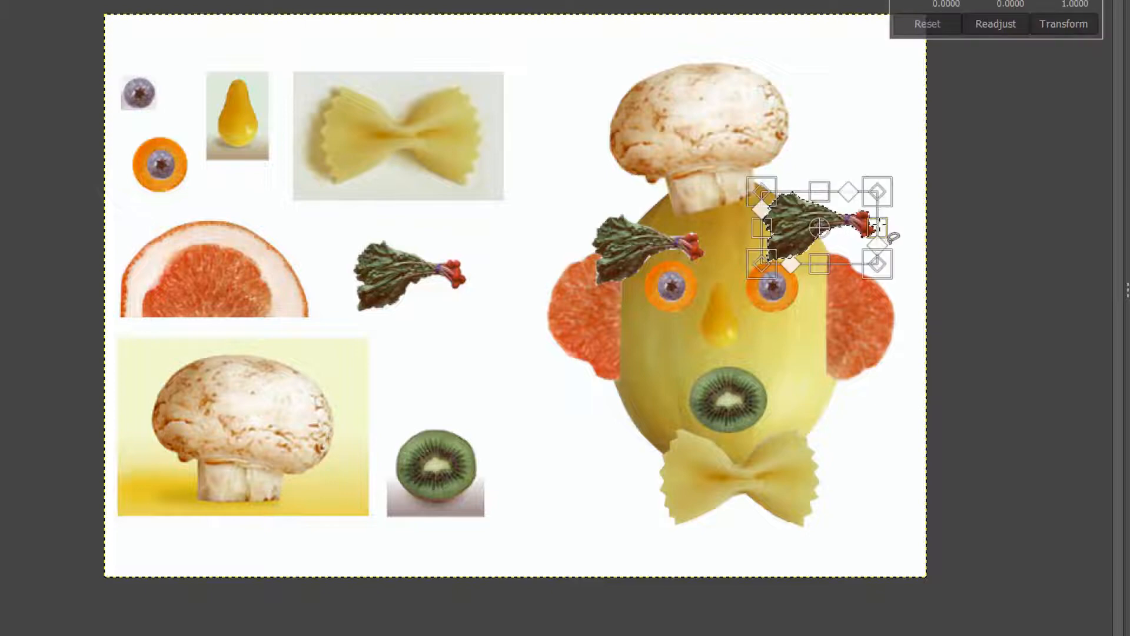
left_click_drag(758, 228, 651, 235)
left_click_drag(729, 242, 823, 242)
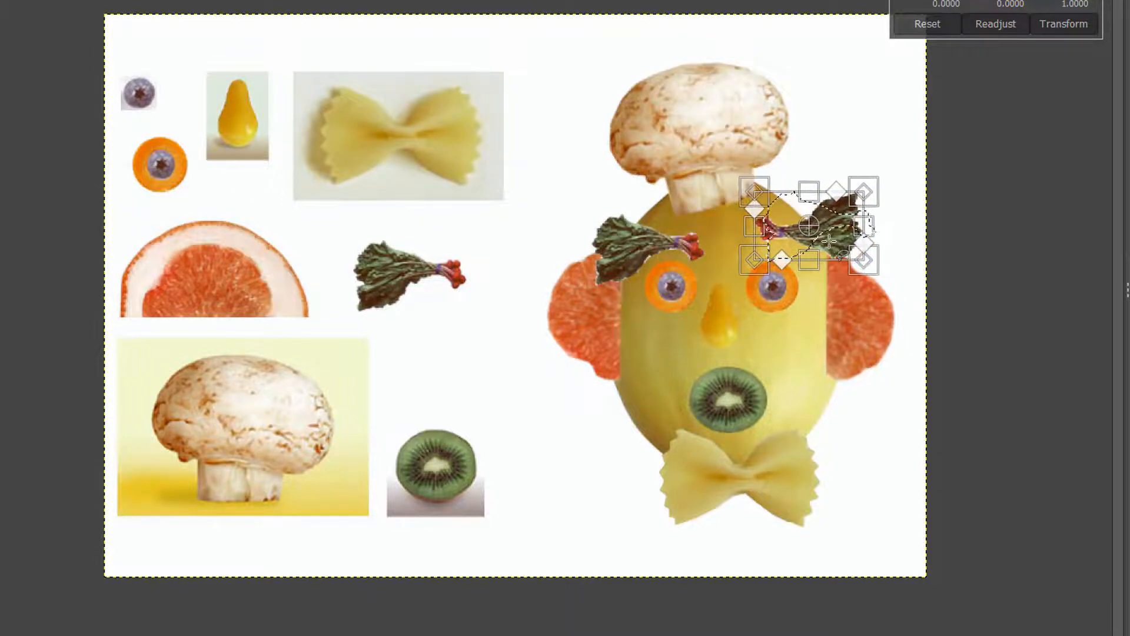
left_click_drag(811, 263, 809, 264)
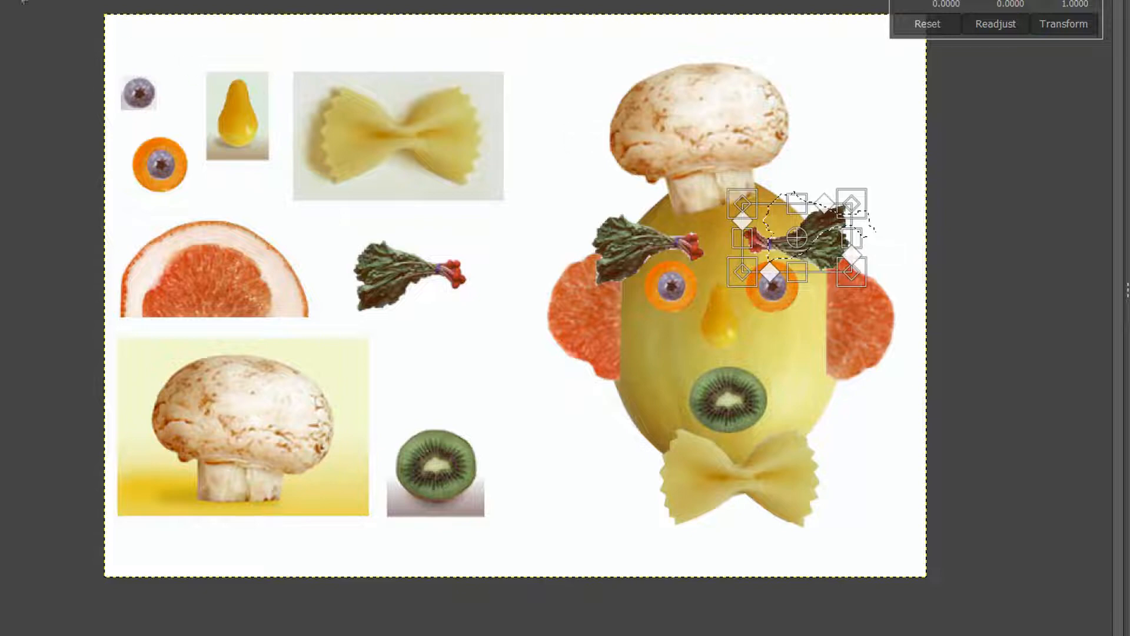
key("Escape")
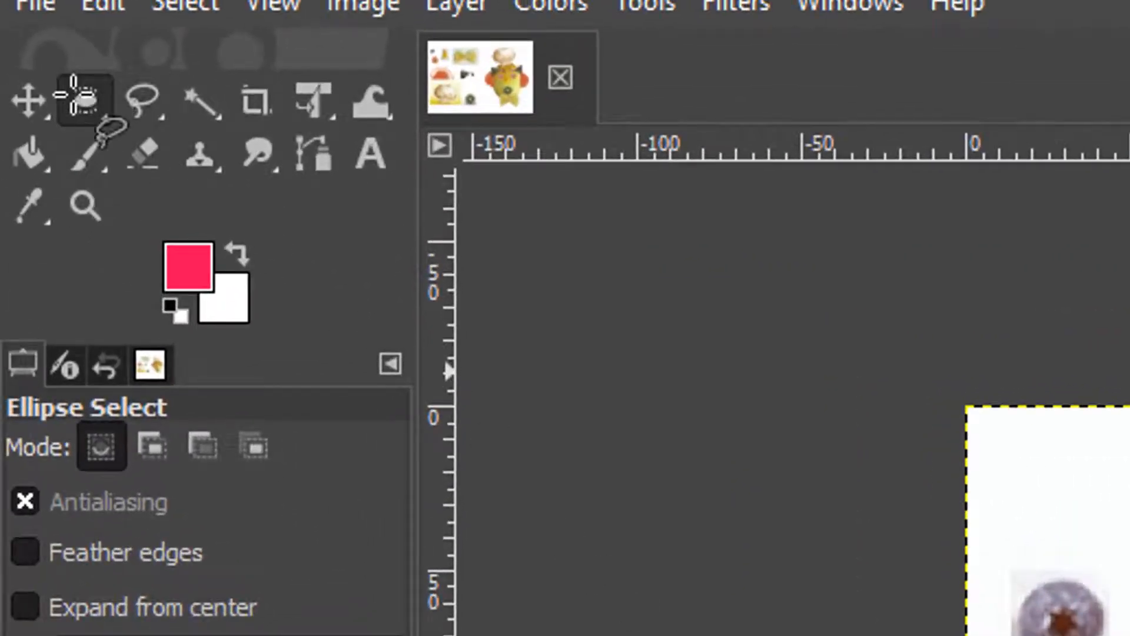
Step: Select all the source fruit and vegetable pictures beside the face with a 328 × 425 px rectangular selection
left_click(75, 96)
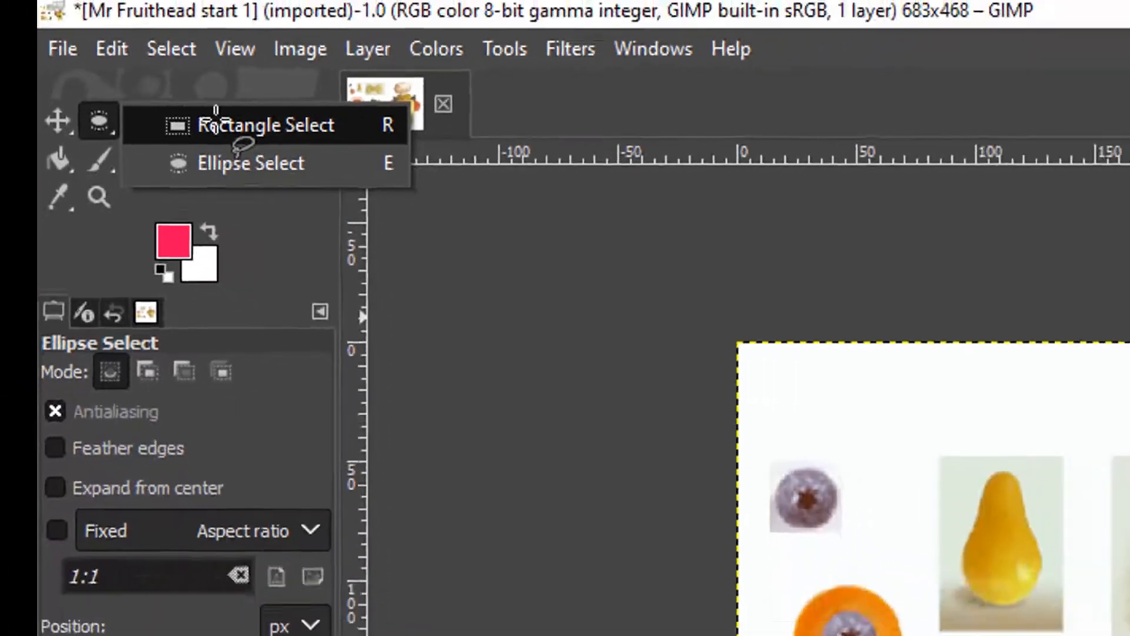
left_click(246, 106)
left_click_drag(613, 324, 1129, 635)
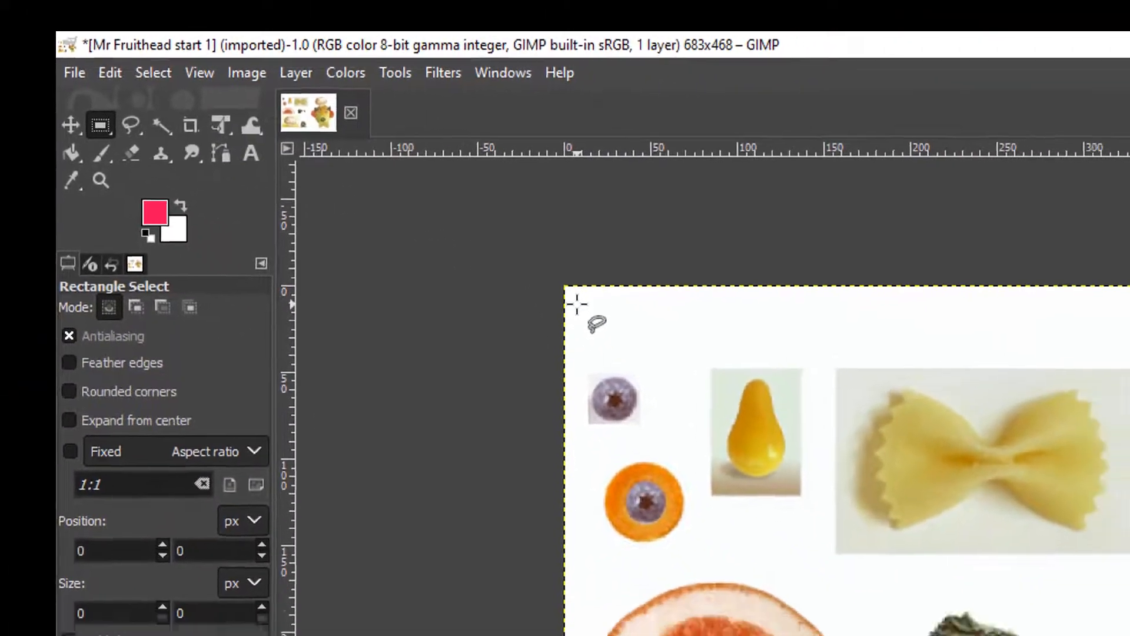
left_click_drag(539, 419, 556, 505)
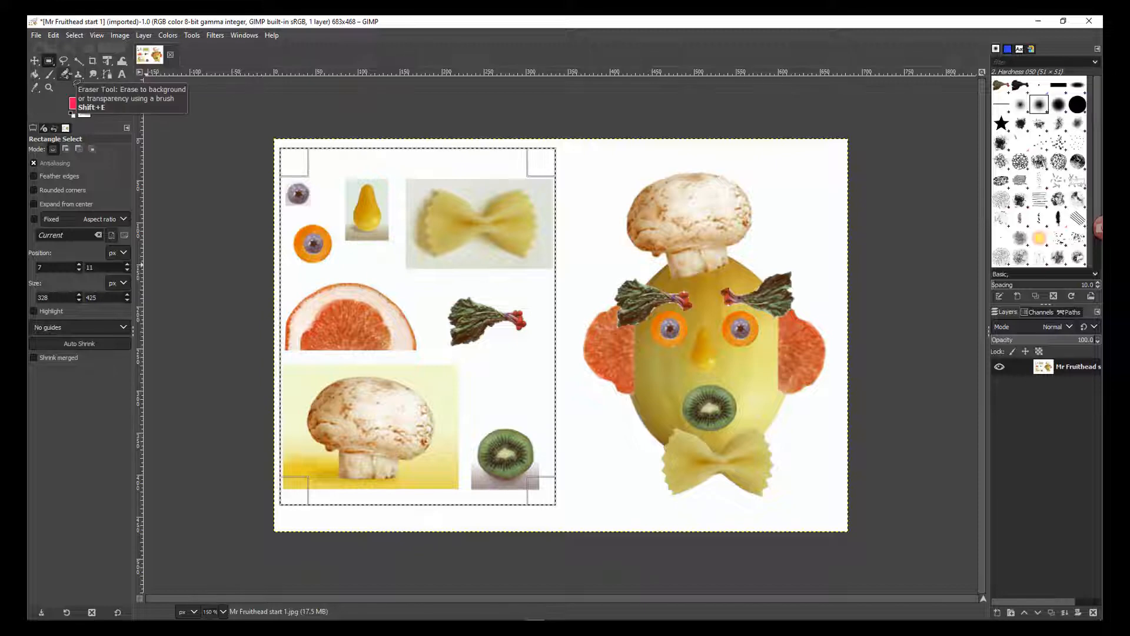
Step: Erase all the source pictures inside the rectangular selection with the Eraser
left_click(64, 74)
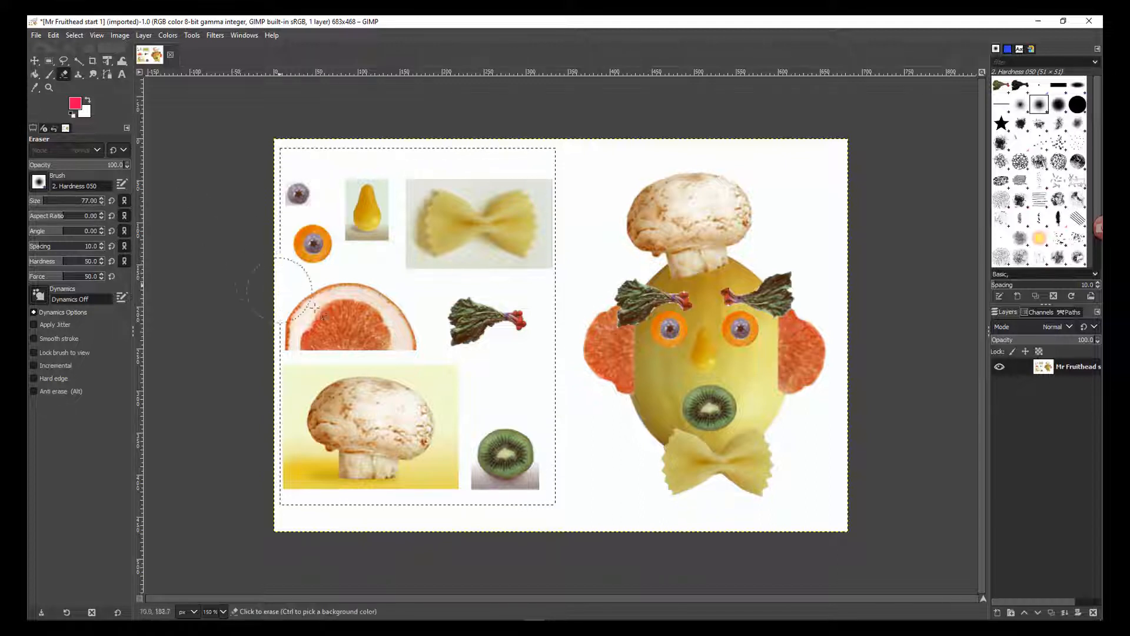
mouse_move(340, 314)
left_mouse_down()
mouse_move(339, 267)
mouse_move(351, 310)
mouse_move(354, 286)
mouse_move(296, 221)
mouse_move(299, 180)
mouse_move(421, 232)
mouse_move(461, 192)
mouse_move(525, 181)
mouse_move(540, 275)
mouse_move(520, 272)
mouse_move(539, 184)
mouse_move(464, 243)
mouse_move(460, 217)
mouse_move(495, 250)
mouse_move(379, 230)
mouse_move(352, 265)
mouse_move(354, 313)
mouse_move(308, 339)
mouse_move(401, 310)
mouse_move(436, 330)
mouse_move(474, 322)
mouse_move(473, 299)
mouse_move(511, 307)
mouse_move(539, 450)
mouse_move(293, 375)
mouse_move(314, 382)
mouse_move(346, 359)
mouse_move(475, 414)
mouse_move(517, 442)
left_mouse_up()
mouse_move(422, 374)
left_mouse_down()
mouse_move(295, 406)
mouse_move(306, 497)
mouse_move(506, 491)
mouse_move(506, 445)
mouse_move(517, 471)
mouse_move(377, 450)
mouse_move(359, 414)
mouse_move(346, 422)
mouse_move(318, 398)
mouse_move(366, 422)
left_mouse_up()
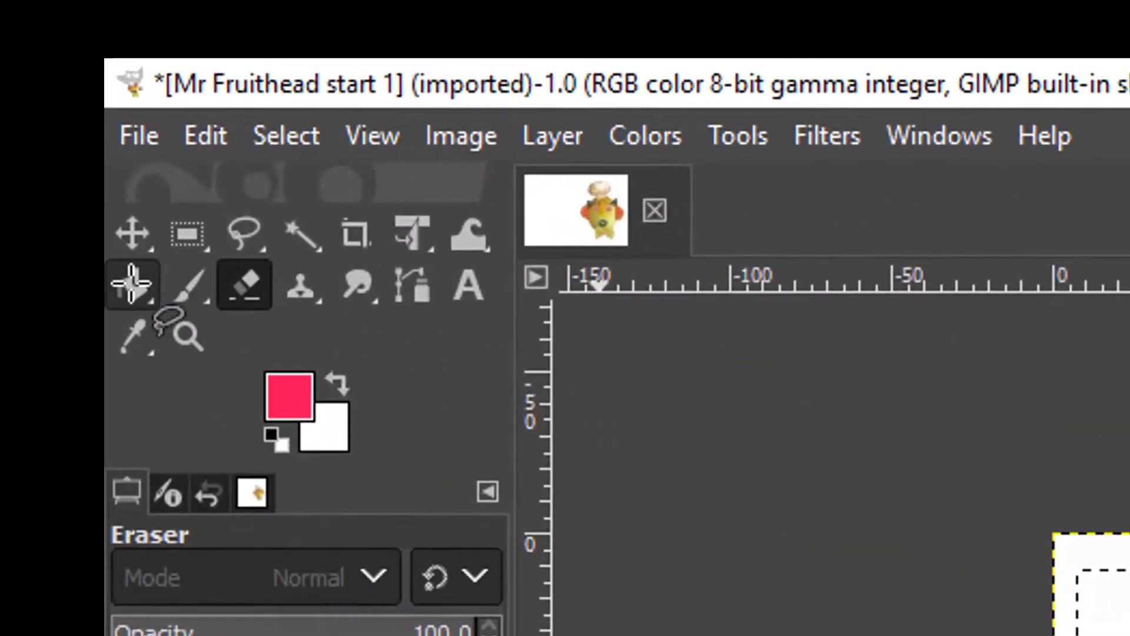
Step: Try filling the erased selection with the Electric Blue pattern using Bucket Fill
left_click(48, 103)
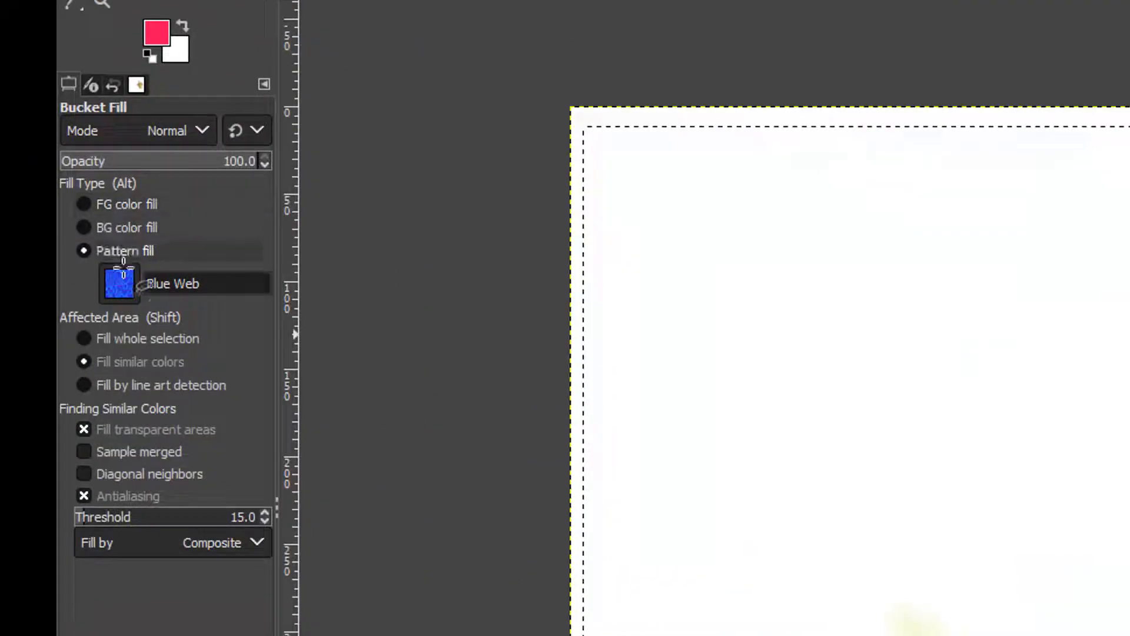
left_click(122, 281)
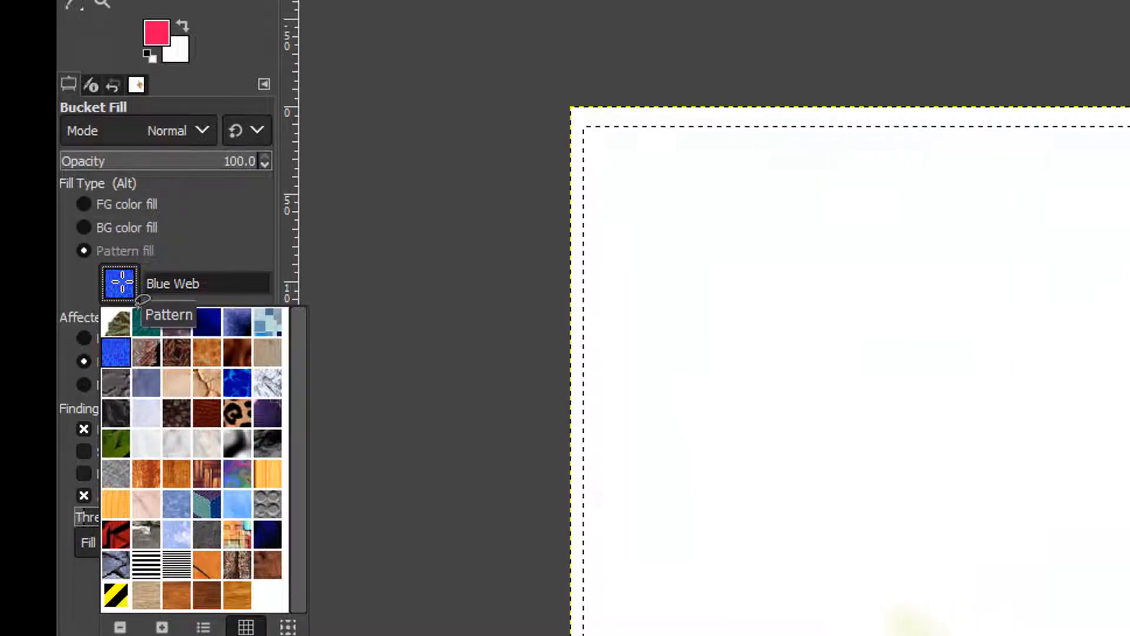
left_click(230, 379)
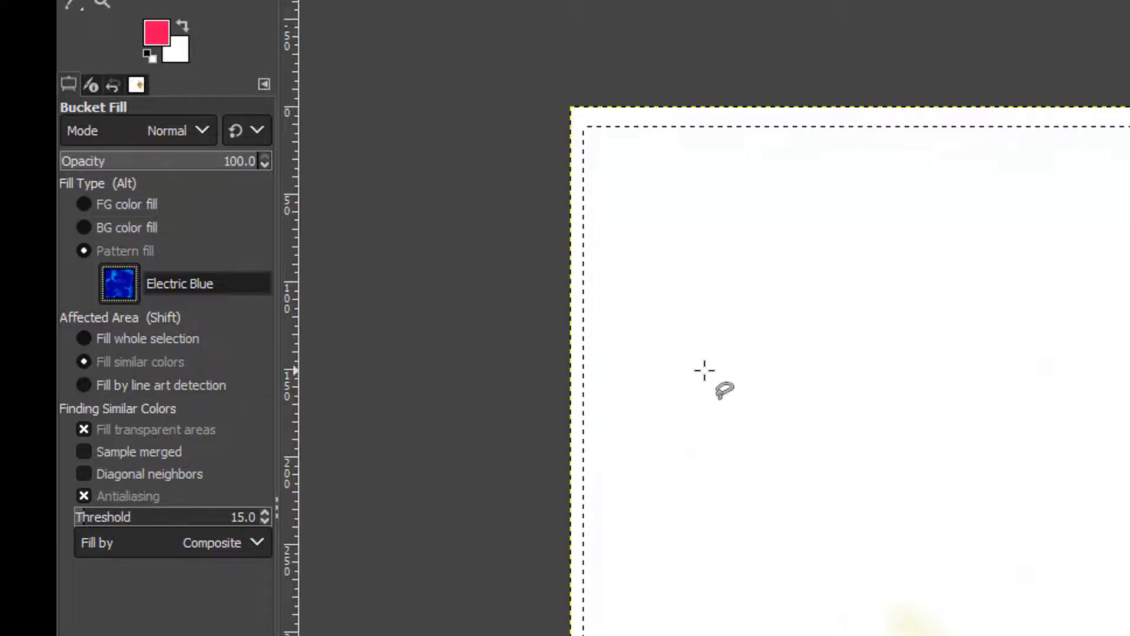
left_click(707, 370)
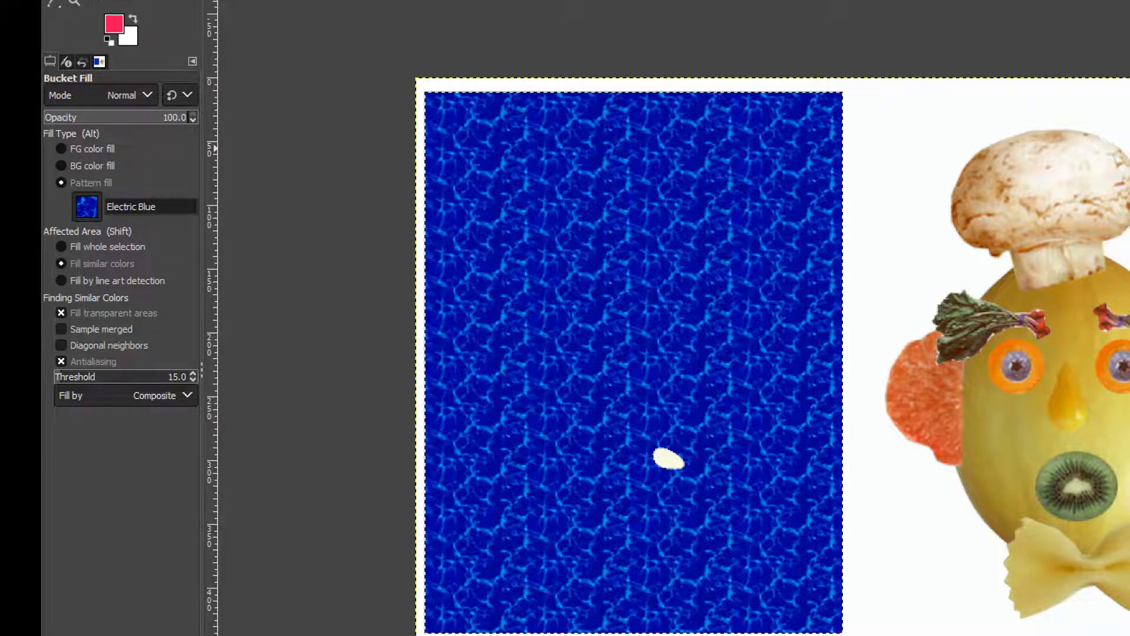
Step: Try erasing the unfilled spot in the blue panel, and undo the erasing and the blue pattern fill
left_click(94, 2)
left_click_drag(623, 436, 695, 453)
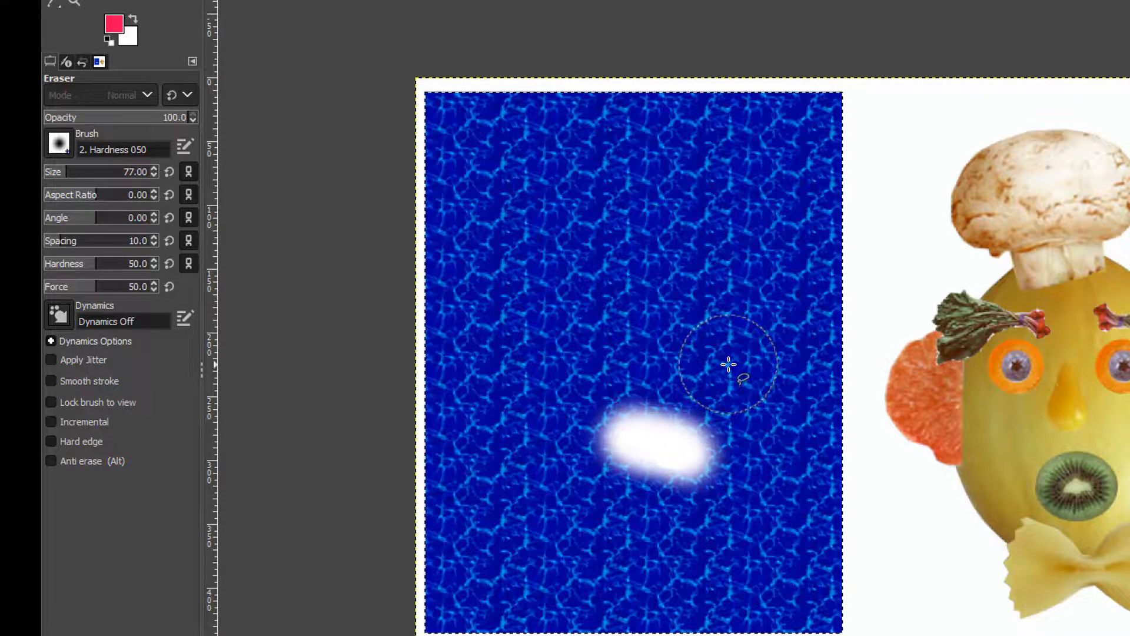
key("ctrl+z")
key("ctrl+z")
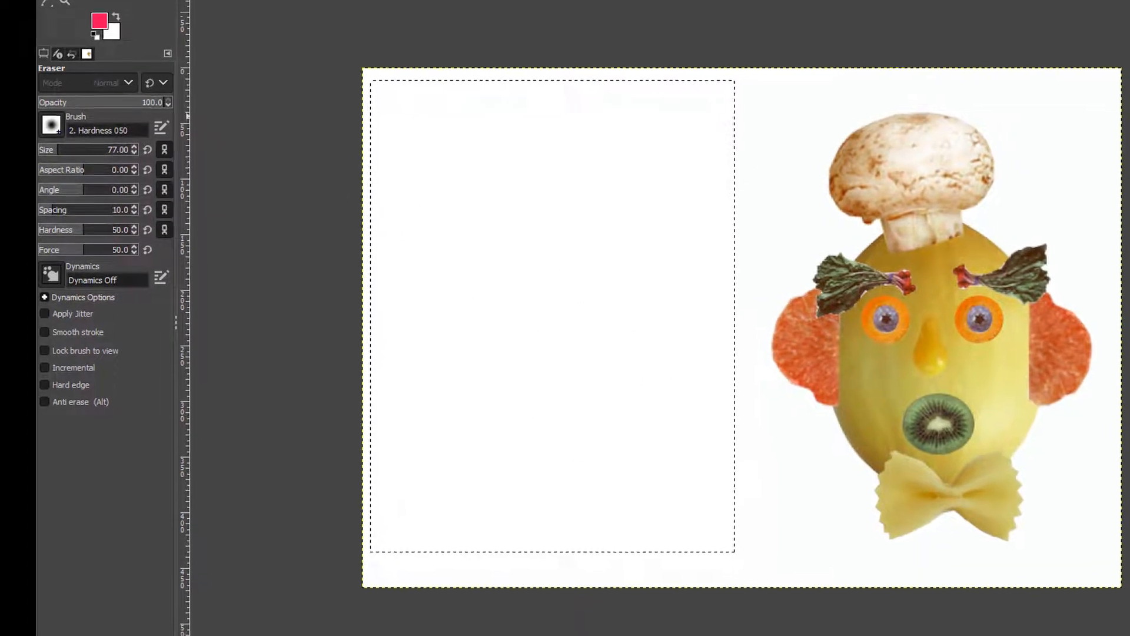
Step: Fill the empty rectangular selection with the Dried mud pattern using Bucket Fill
key("shift+b")
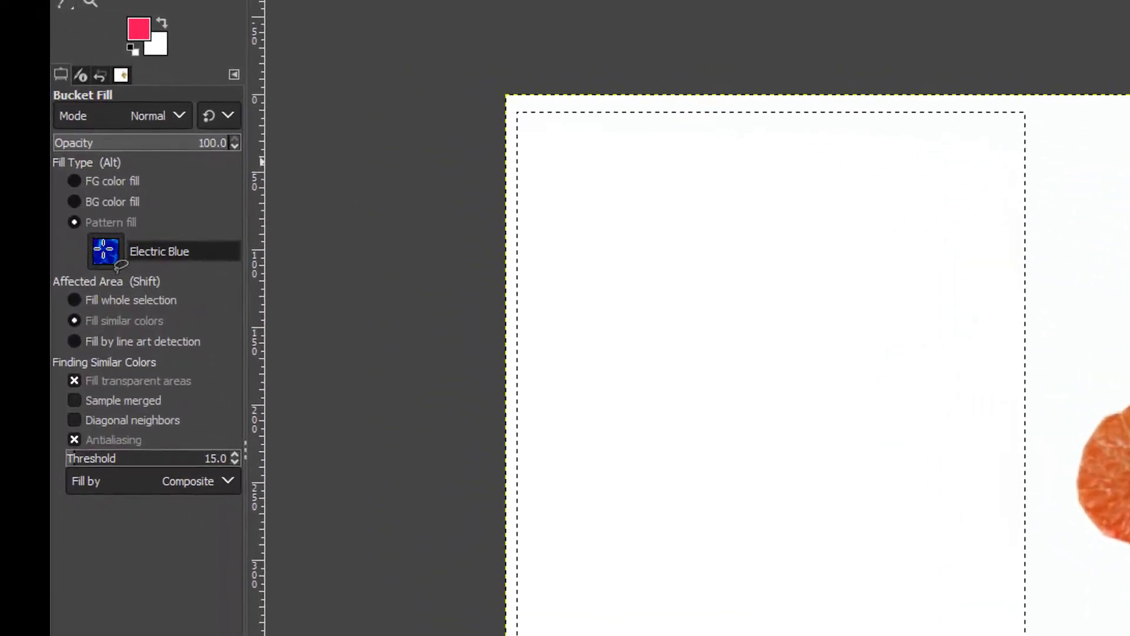
left_click(86, 188)
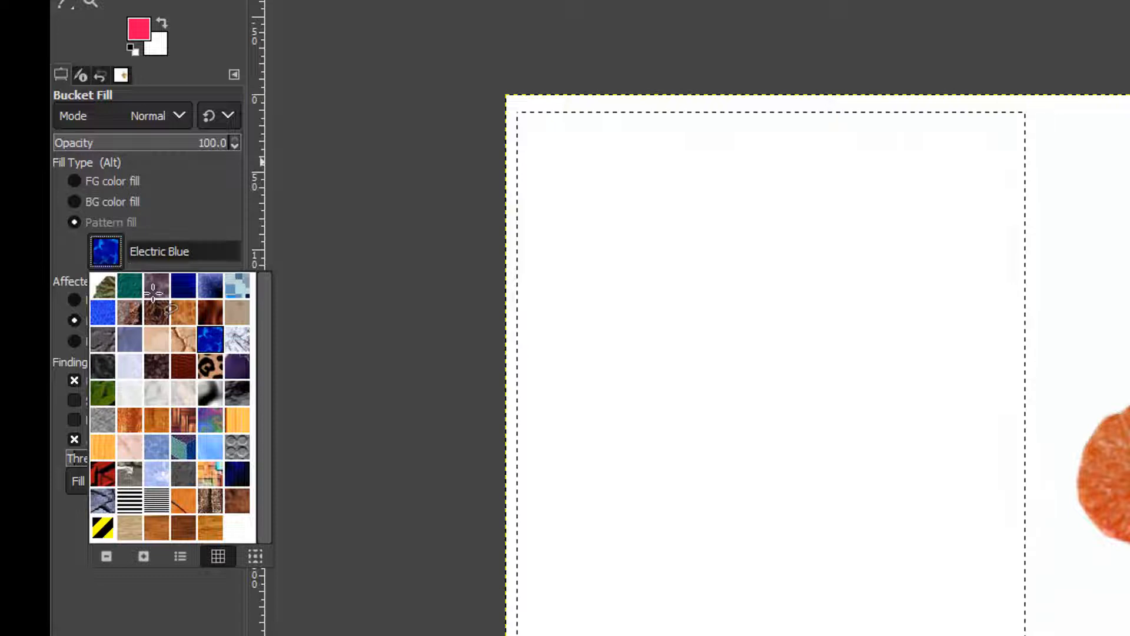
left_click(175, 332)
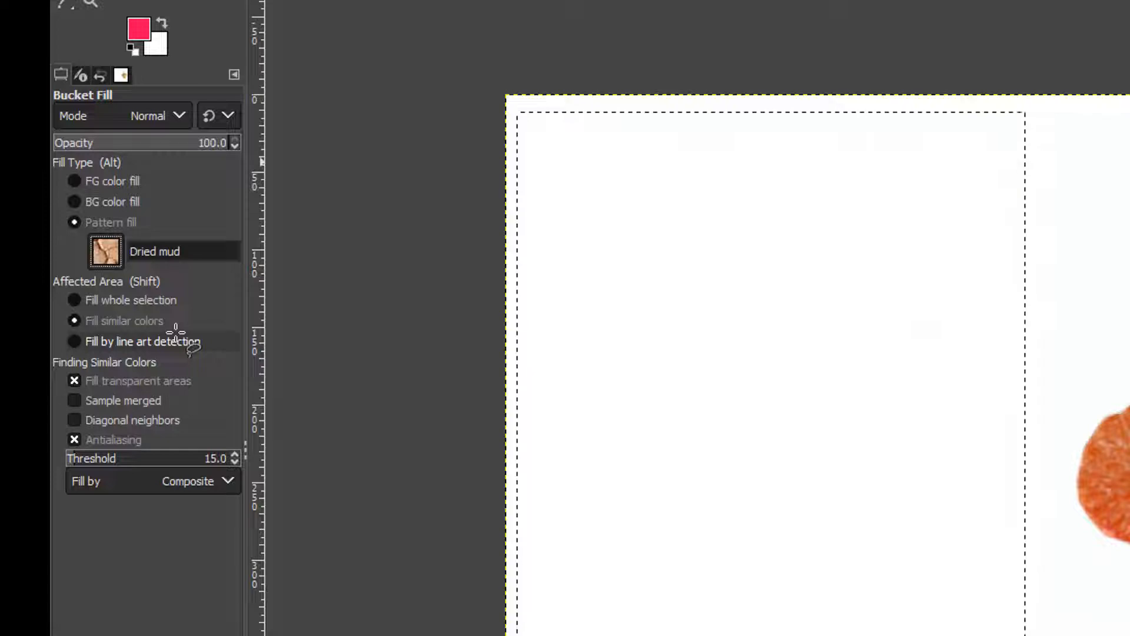
left_click(576, 323)
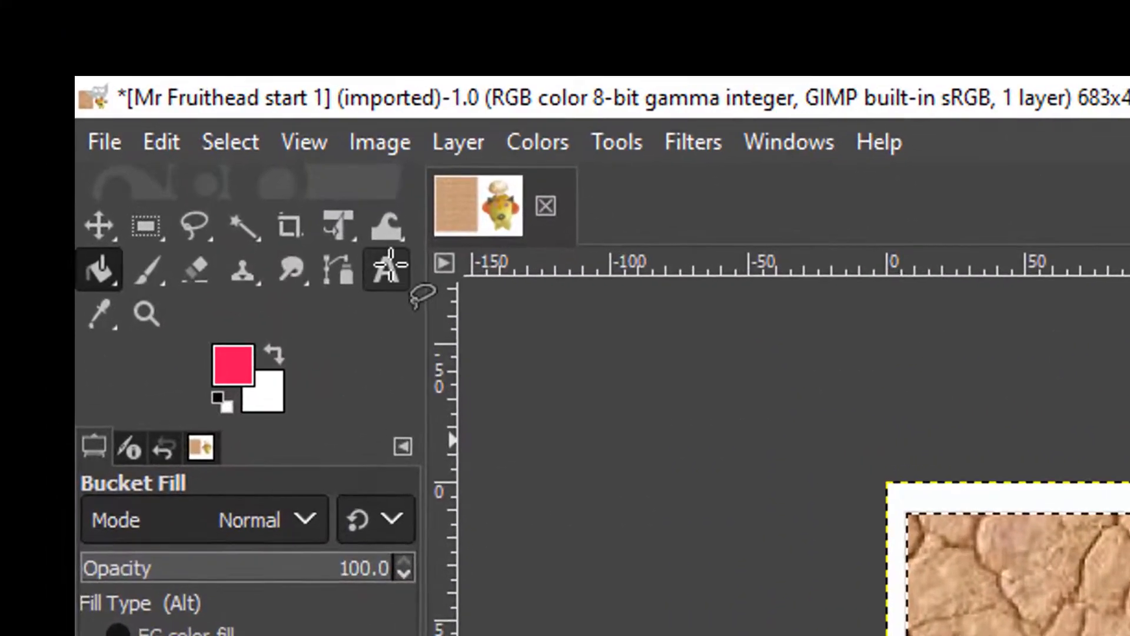
Step: Set the Text tool's colour to blue with HTML notation 3218f0
left_click(387, 266)
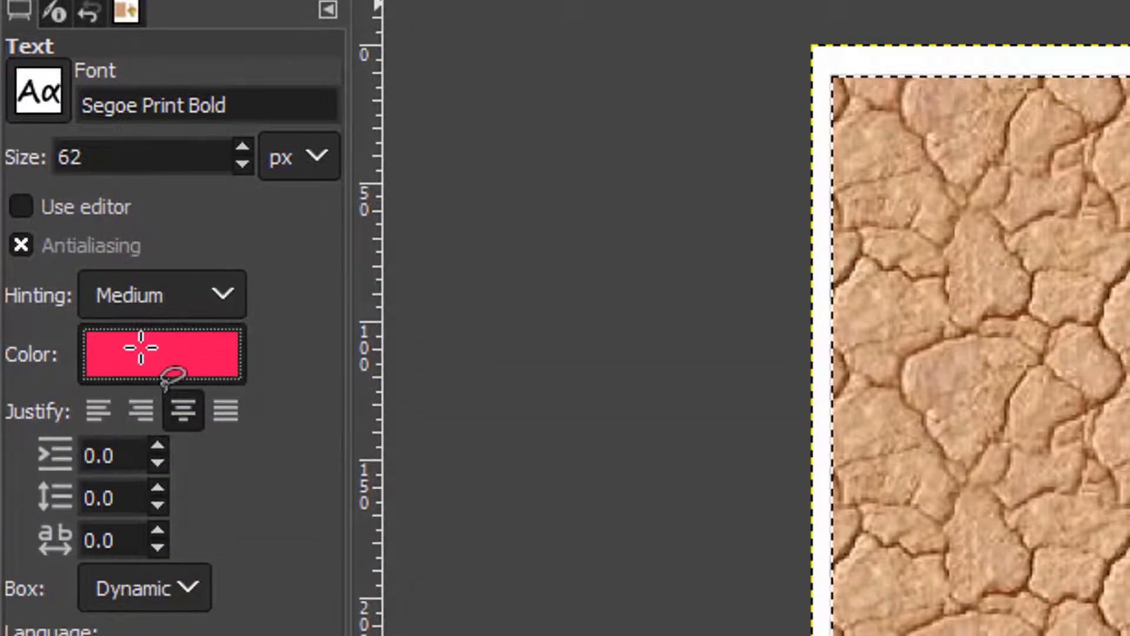
left_click(144, 538)
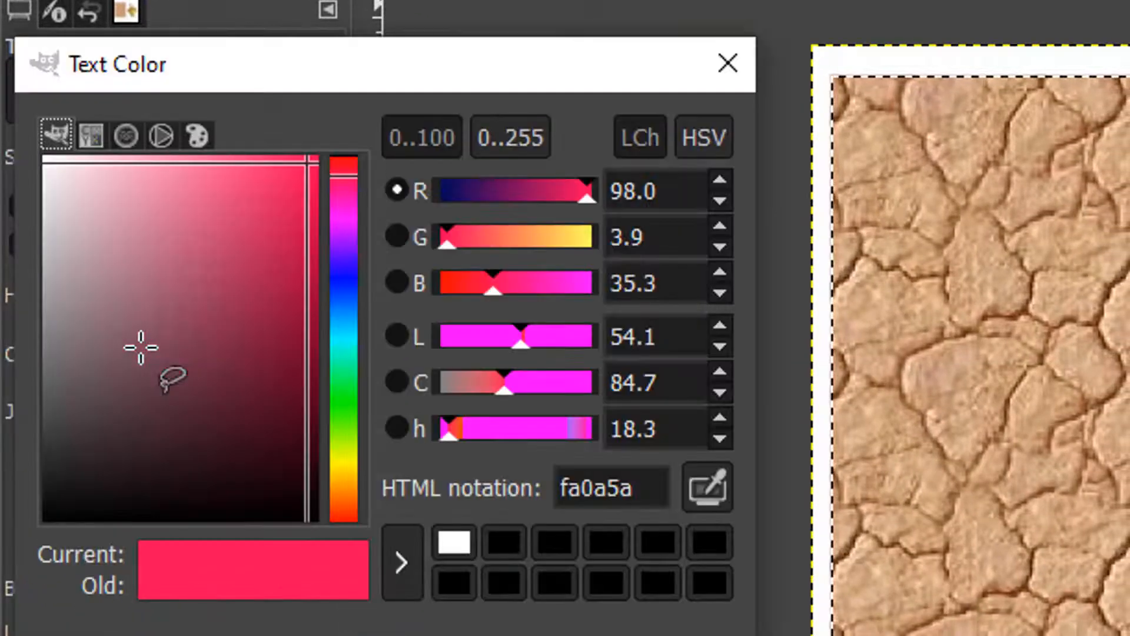
left_click(335, 268)
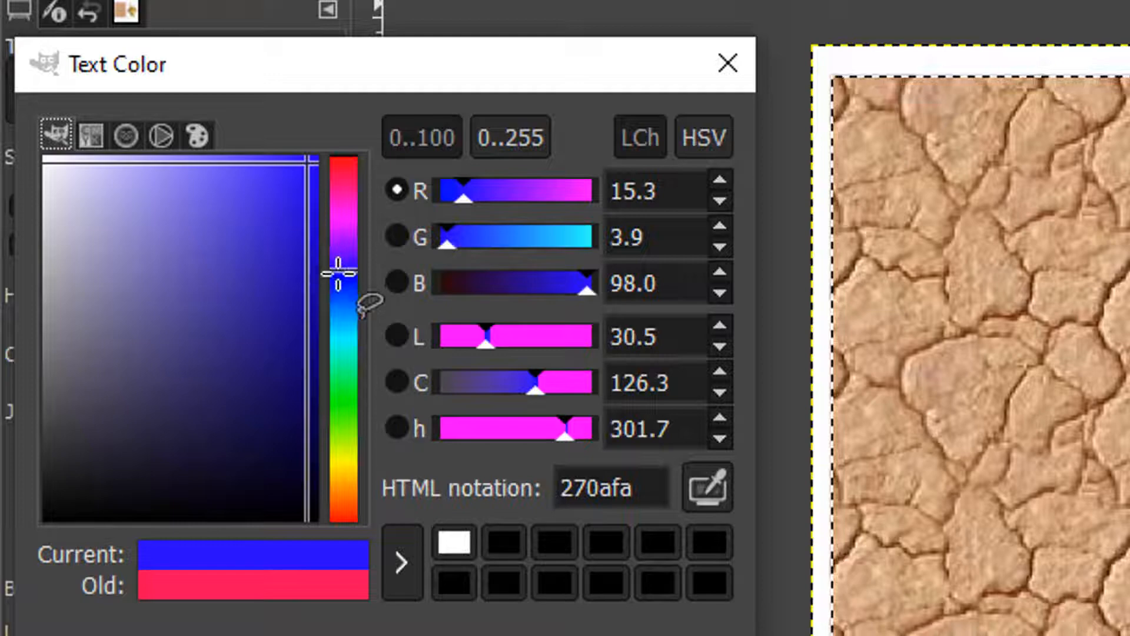
left_click(290, 177)
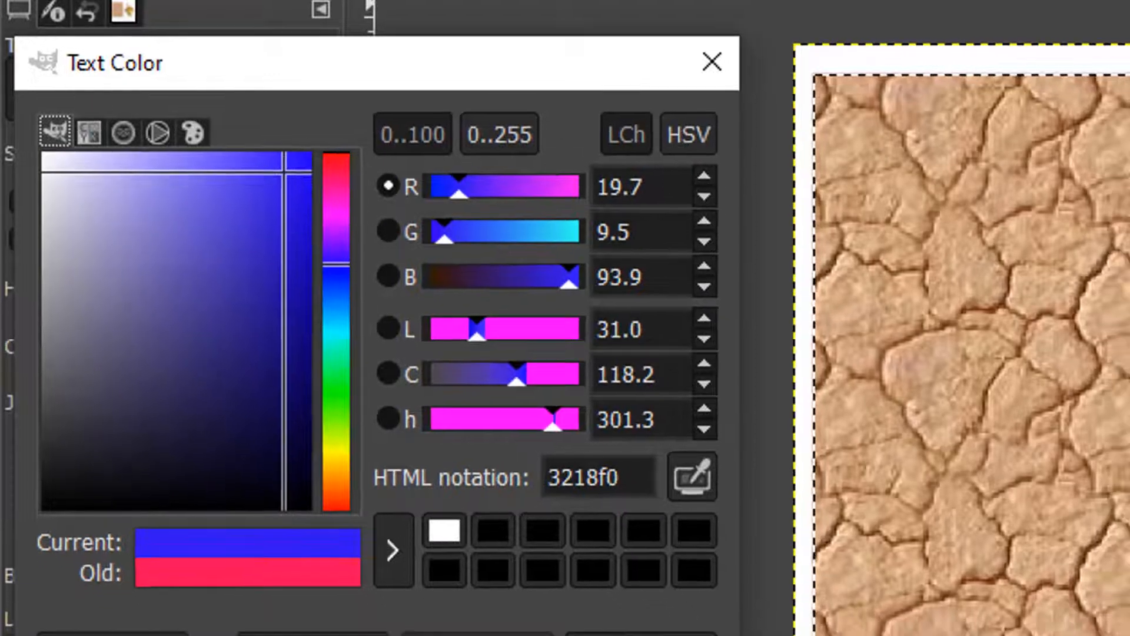
left_click(325, 461)
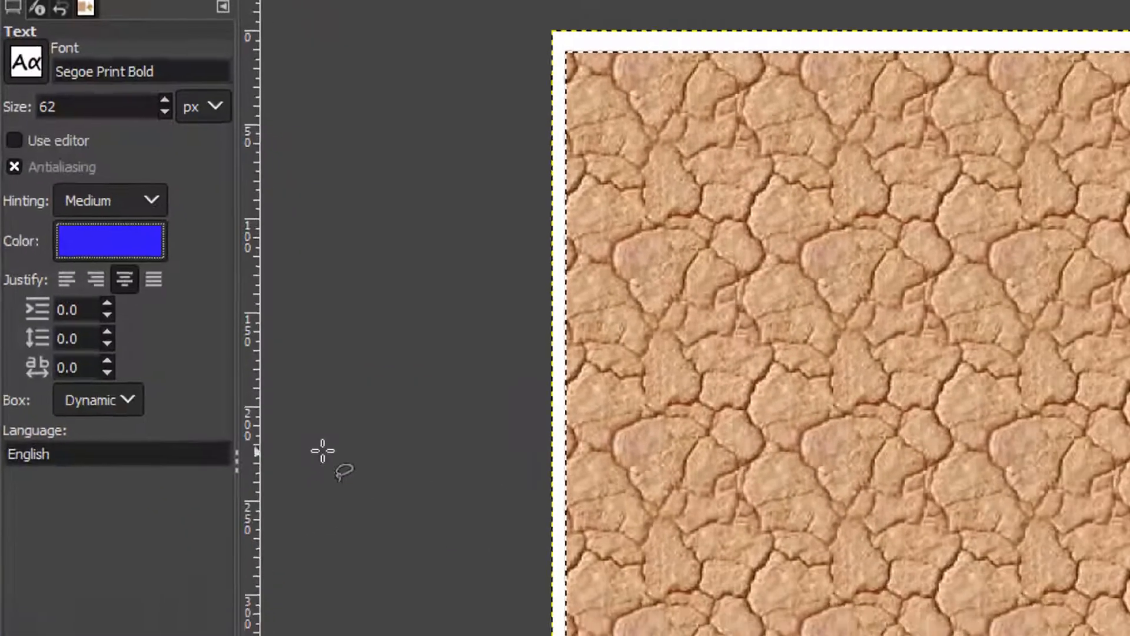
Step: Draw a text box covering most of the dried mud panel and set its font to Comic Sans MS at 65 px
left_click_drag(637, 143, 682, 541)
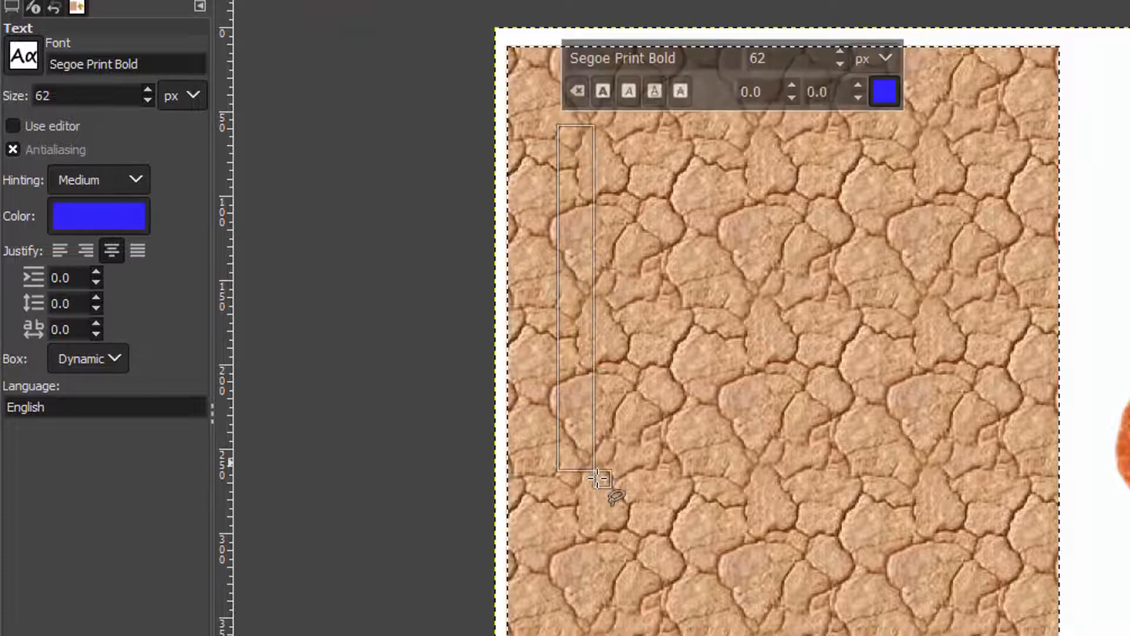
left_click_drag(597, 478, 788, 582)
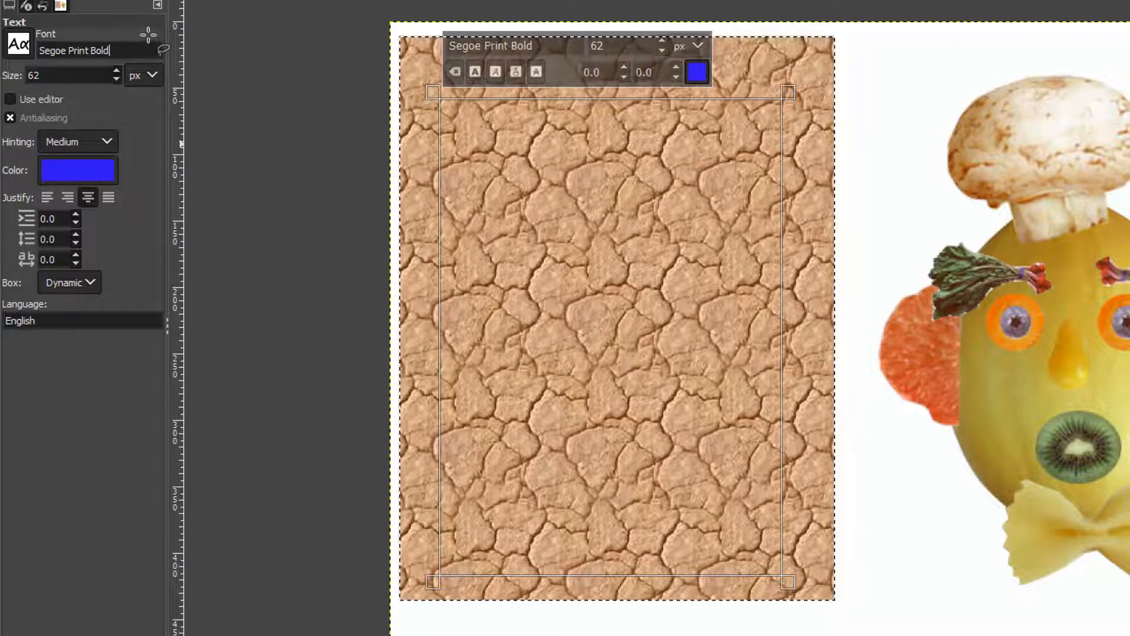
left_click(24, 45)
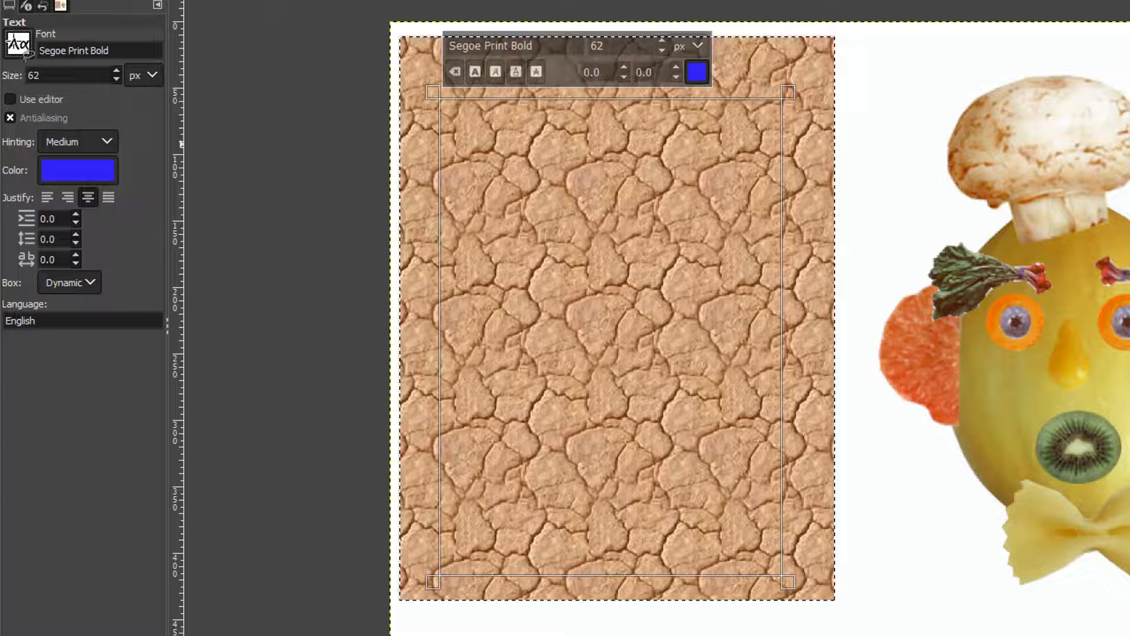
scroll(74, 100, "down", 6)
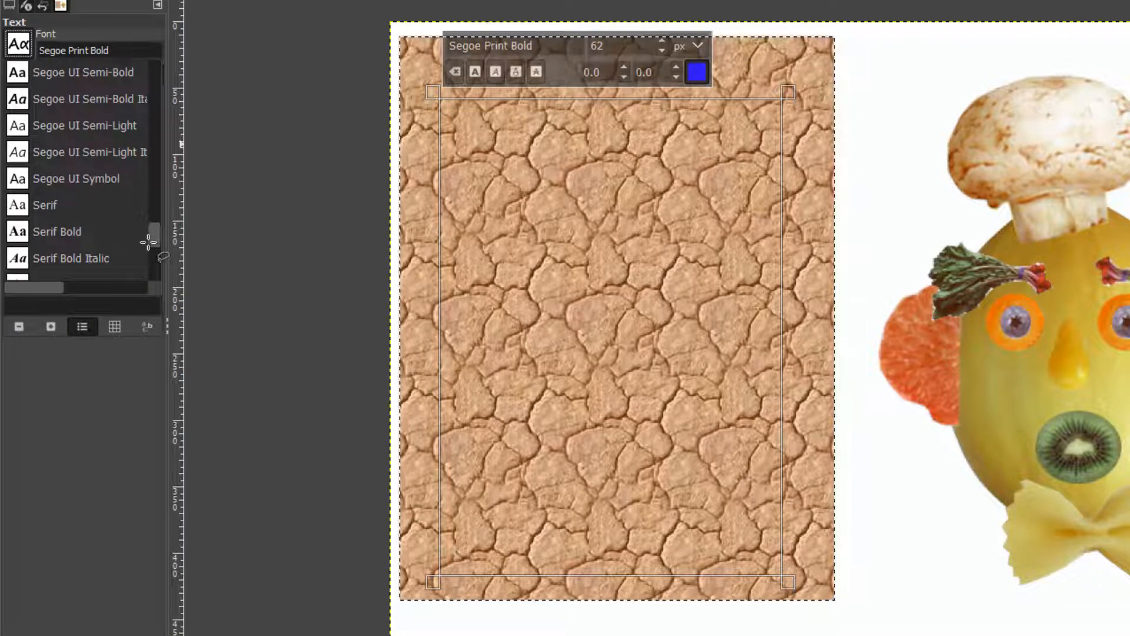
left_click_drag(153, 234, 151, 126)
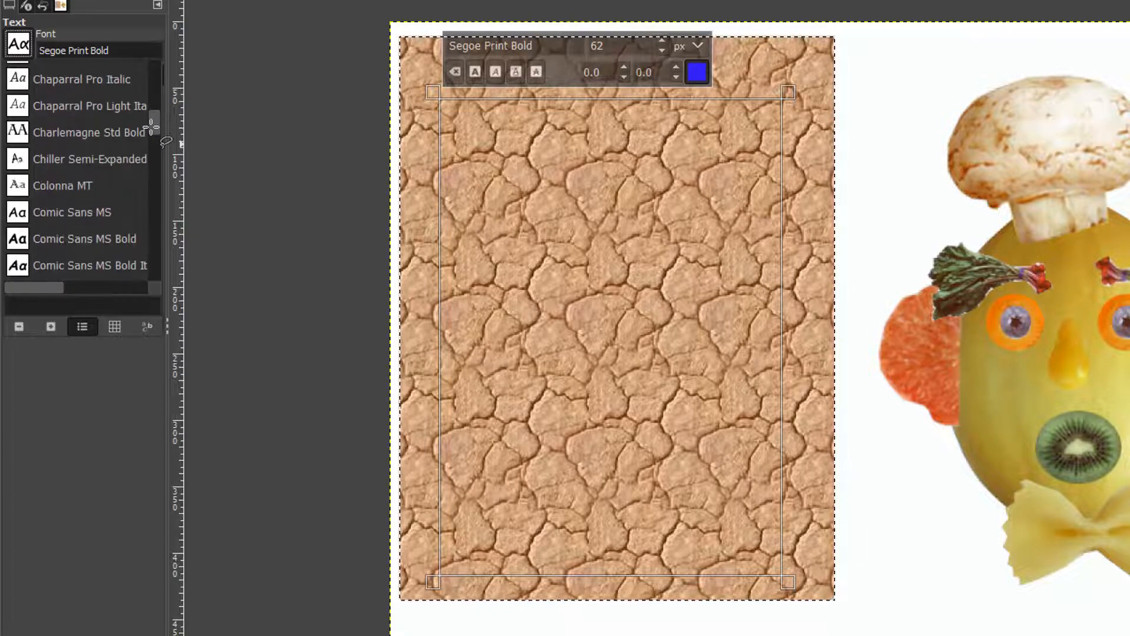
left_click(70, 210)
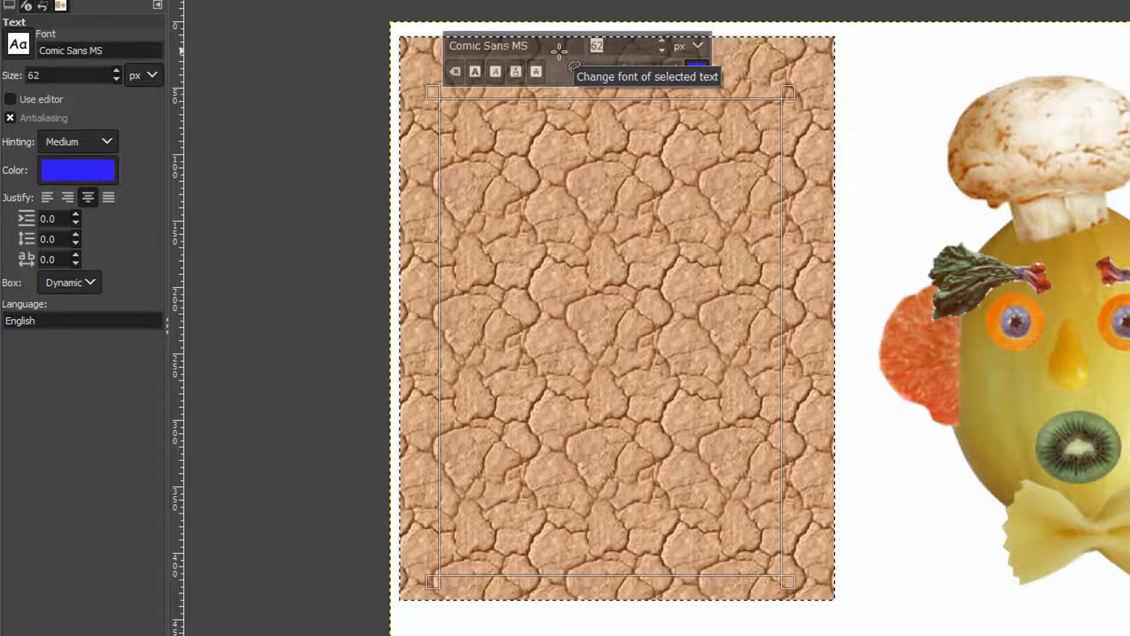
type("6")
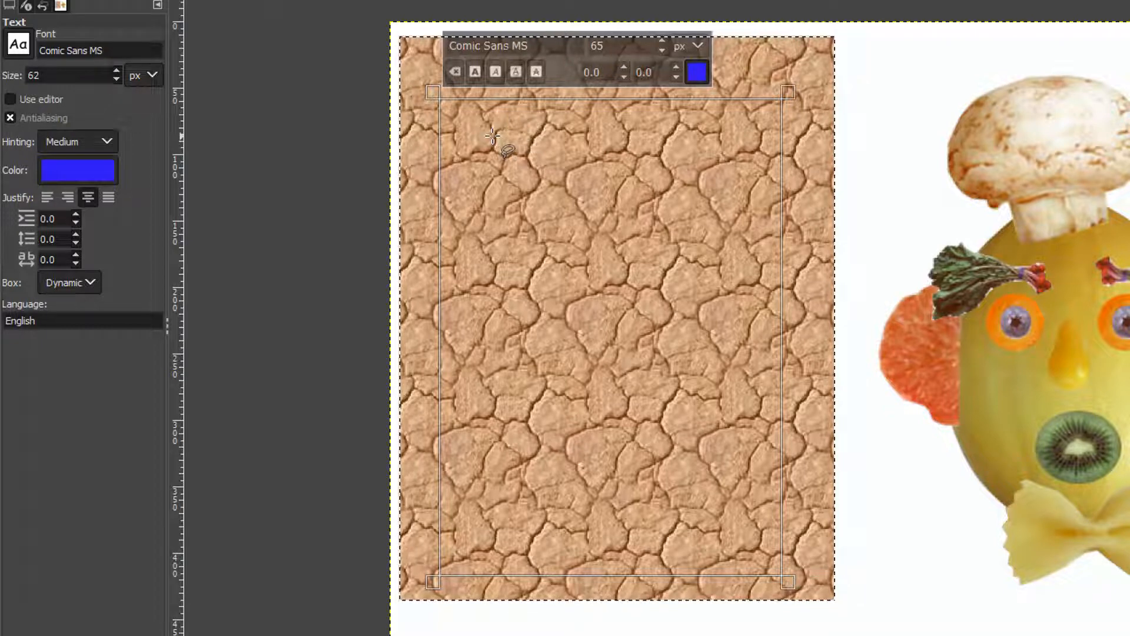
Step: Enter the title "MR FRUITHEAD" in the text box on the dried mud panel
type("MR")
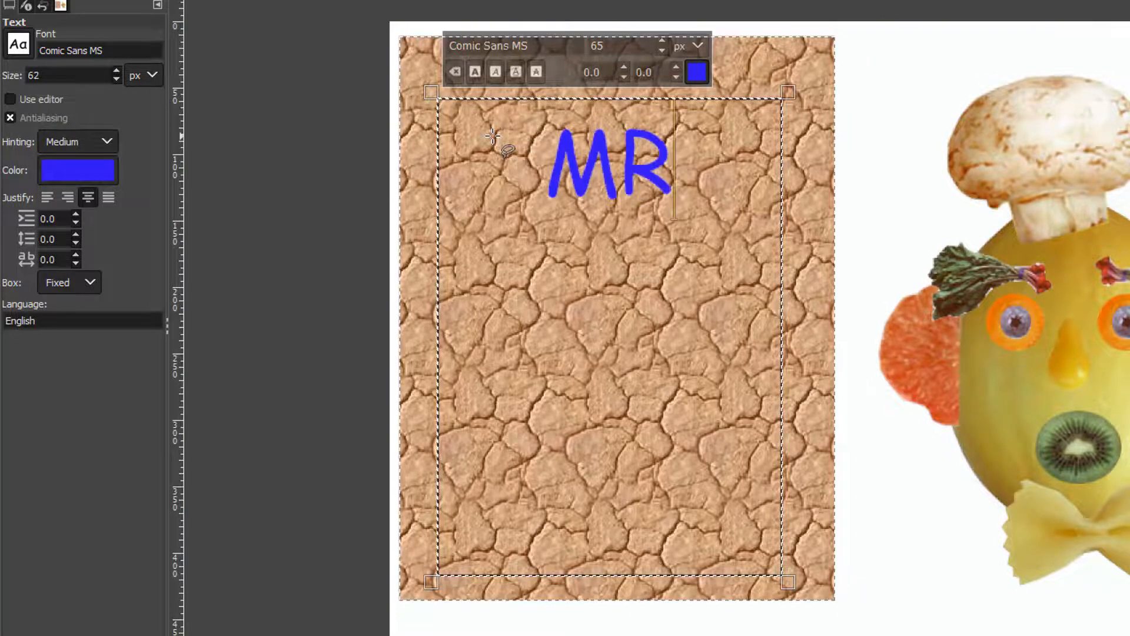
type(" FRU")
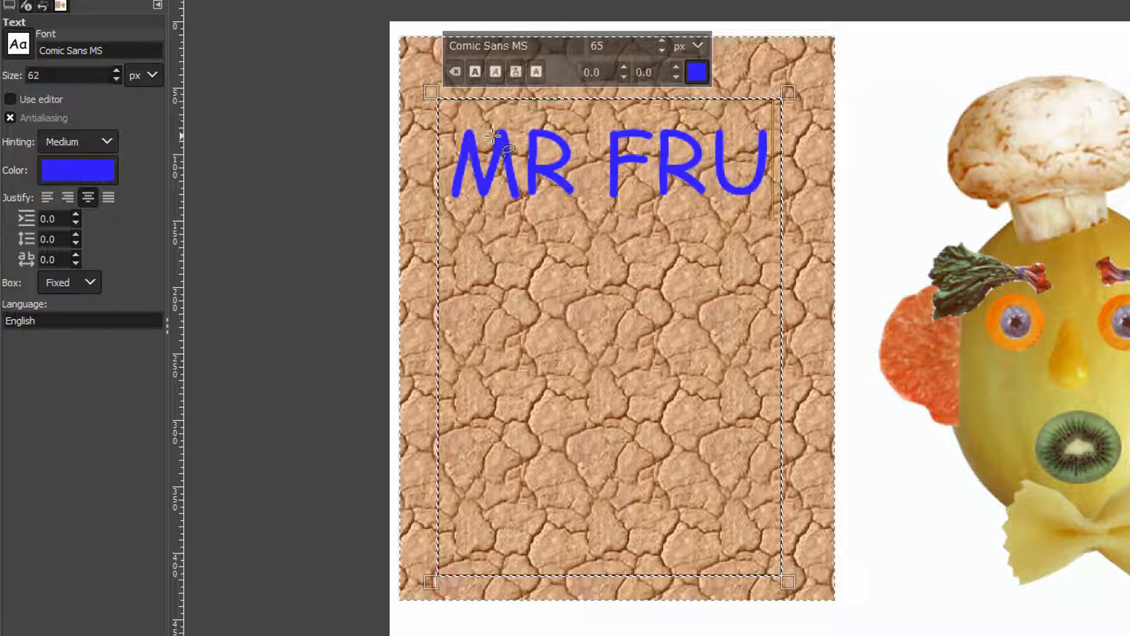
type("ITHEAD")
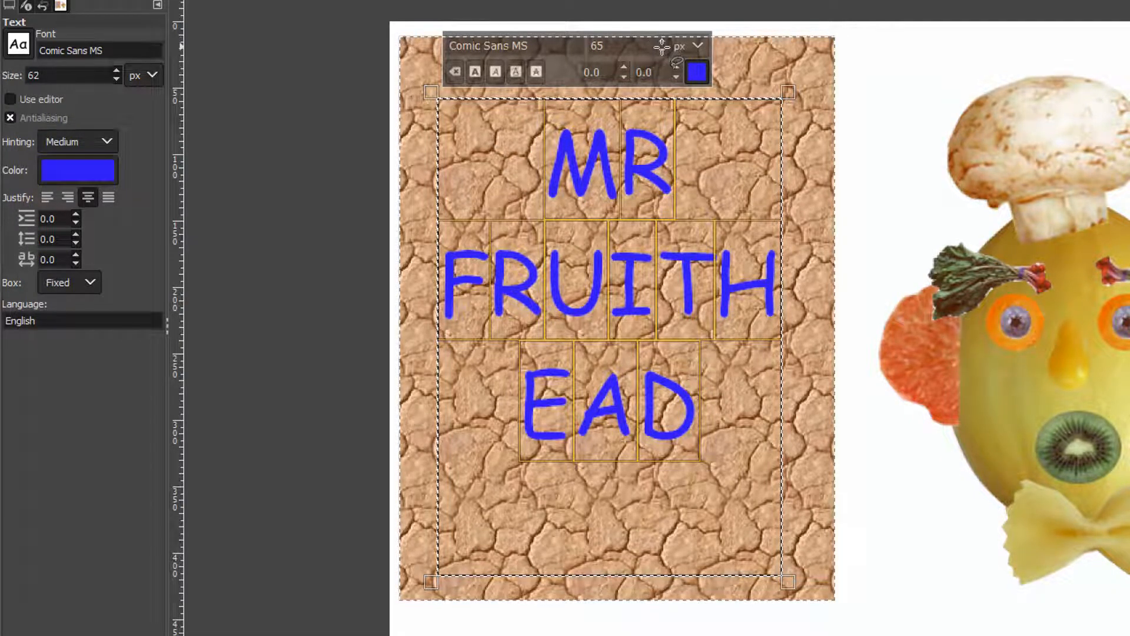
Step: Reduce the panel text to 42 px and complete it with "BY YOUR NAME HERE" below the title
scroll(661, 46, "down", 6)
scroll(660, 46, "down", 8)
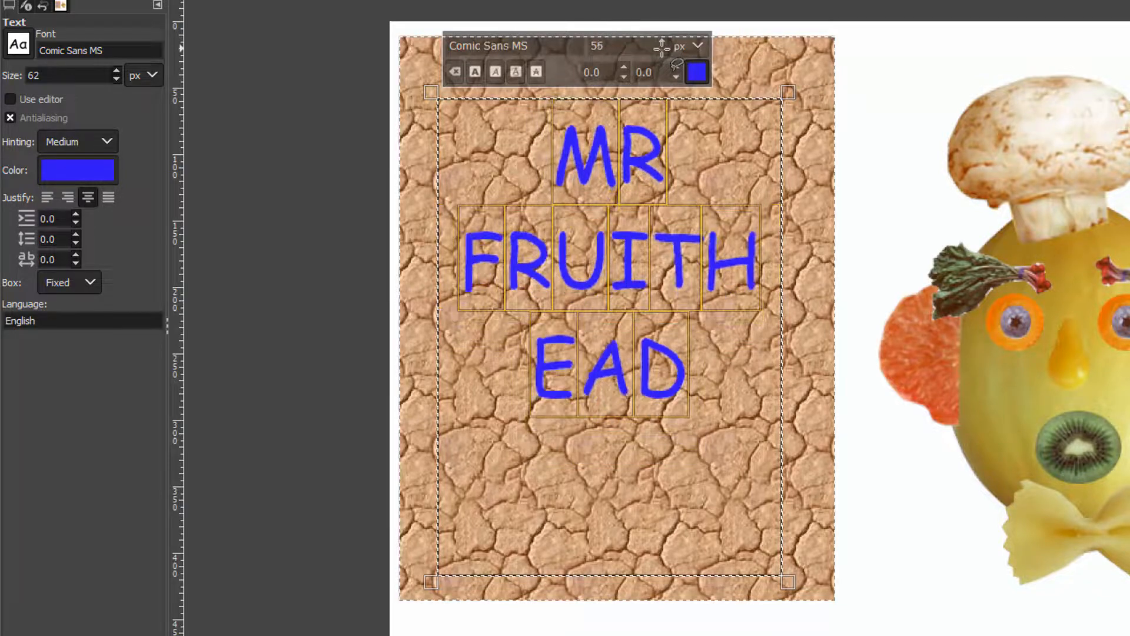
scroll(662, 47, "down", 4)
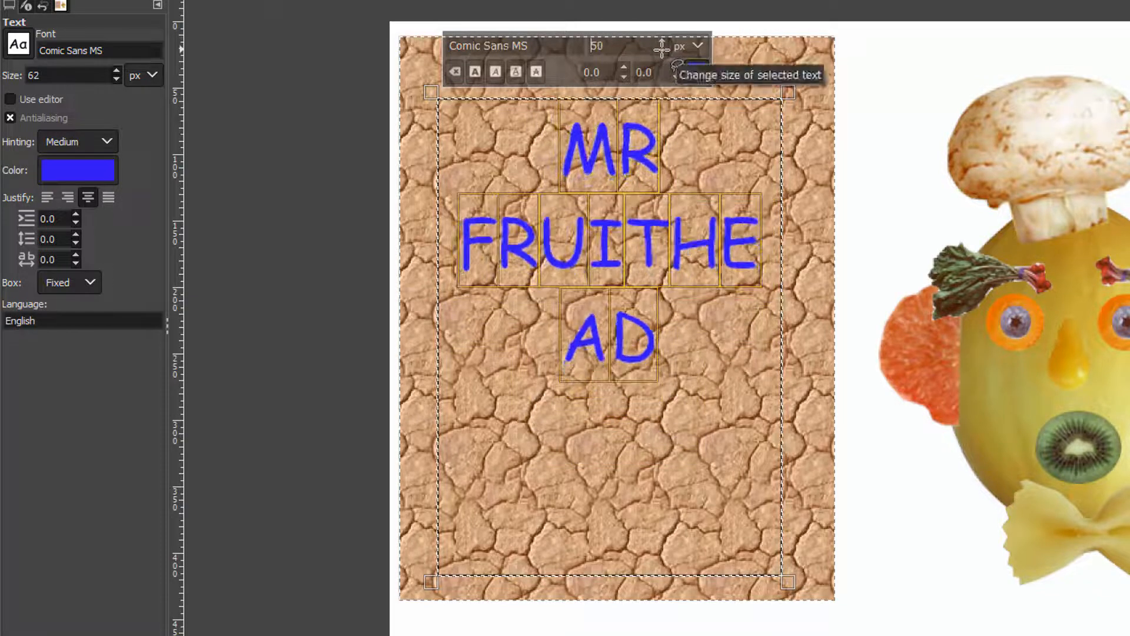
scroll(661, 49, "down", 1)
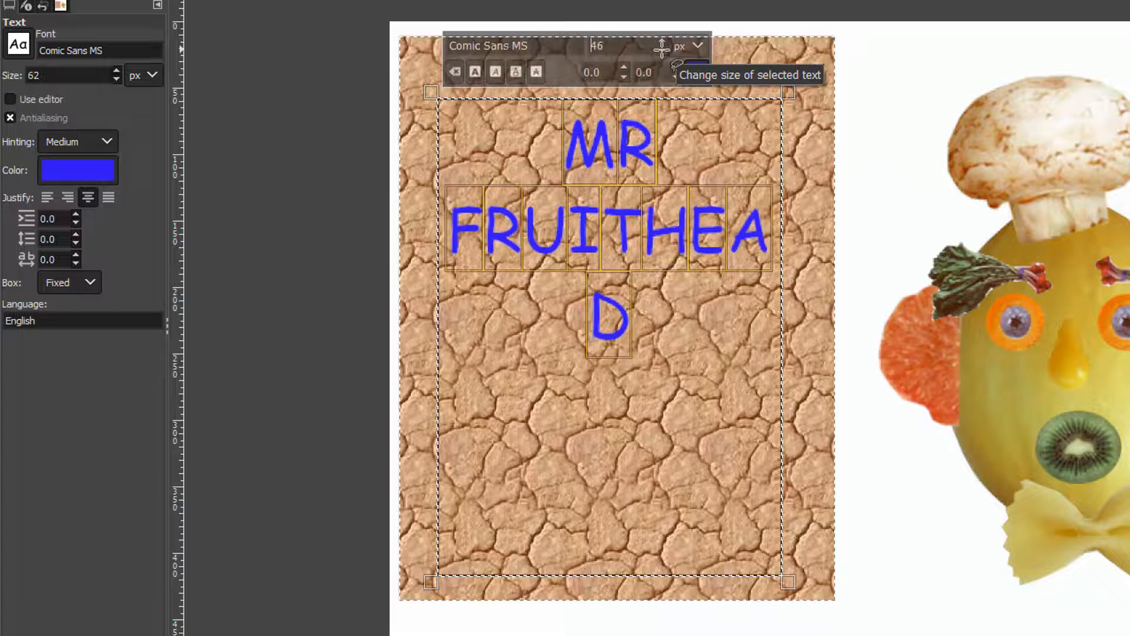
scroll(662, 48, "down", 1)
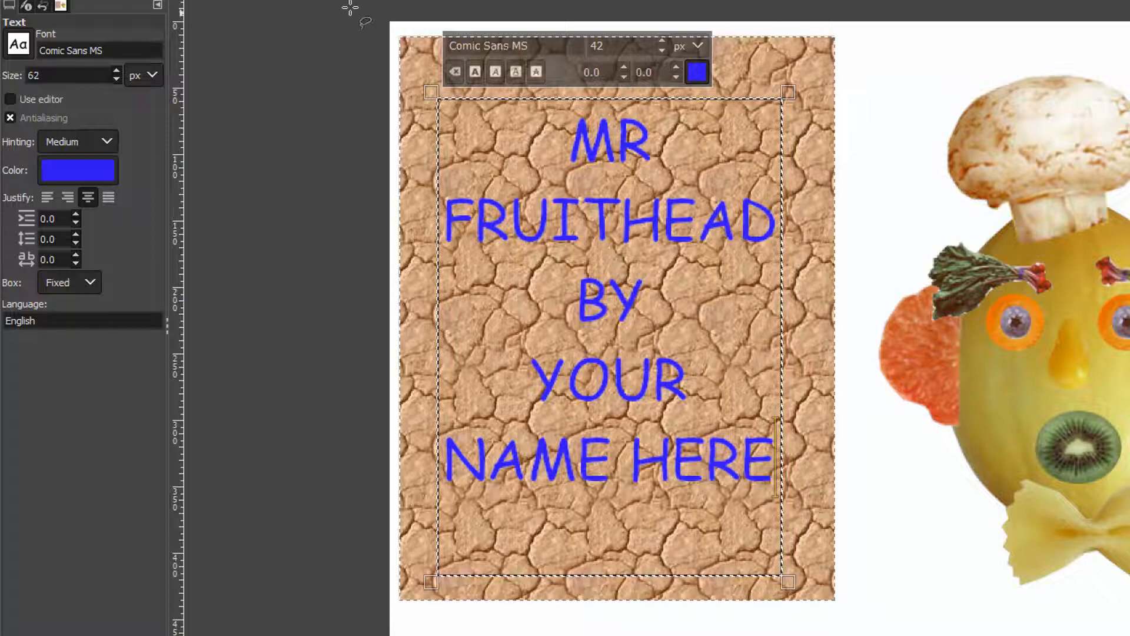
key("Escape")
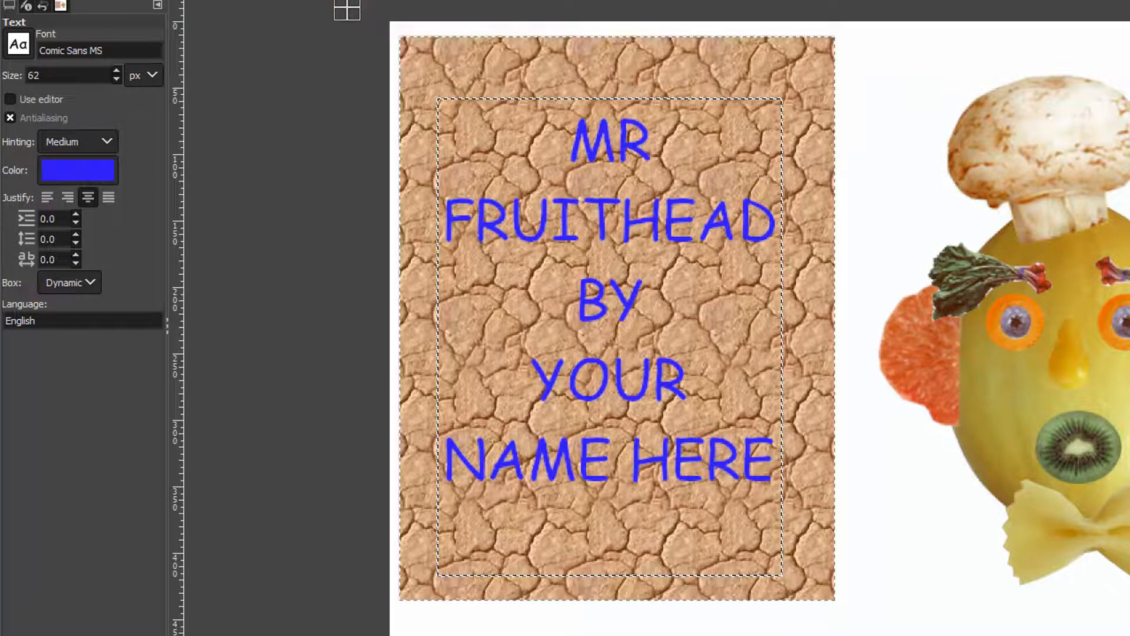
key("r")
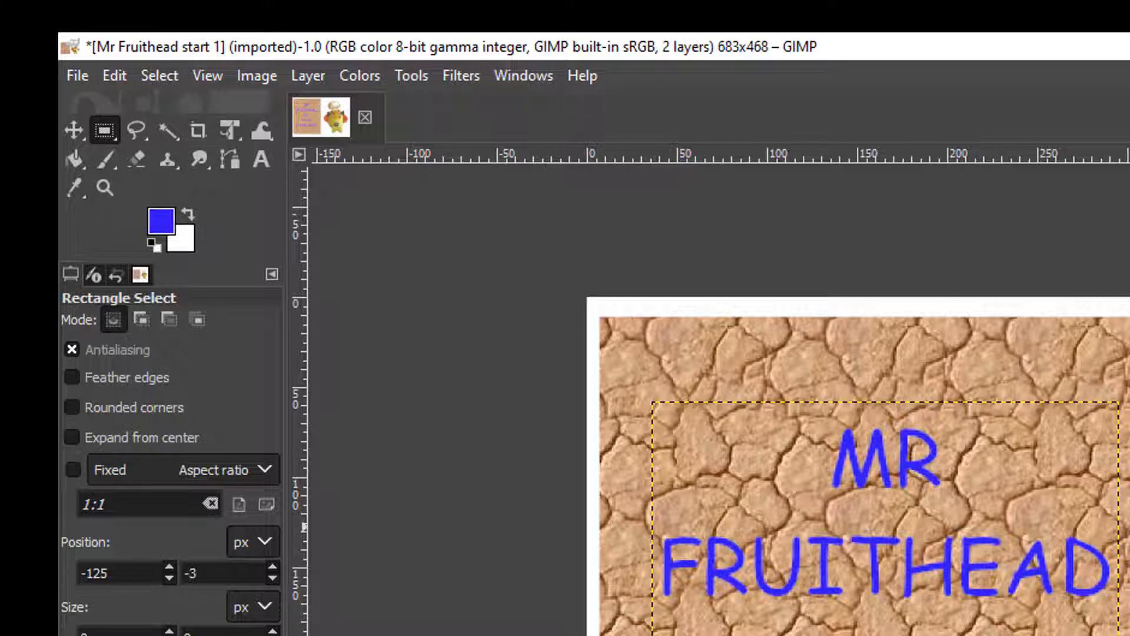
Step: Start a Save As of the image and open the TIJ 101 folder on the More Files drive, listing folders in reverse name order
left_click(74, 74)
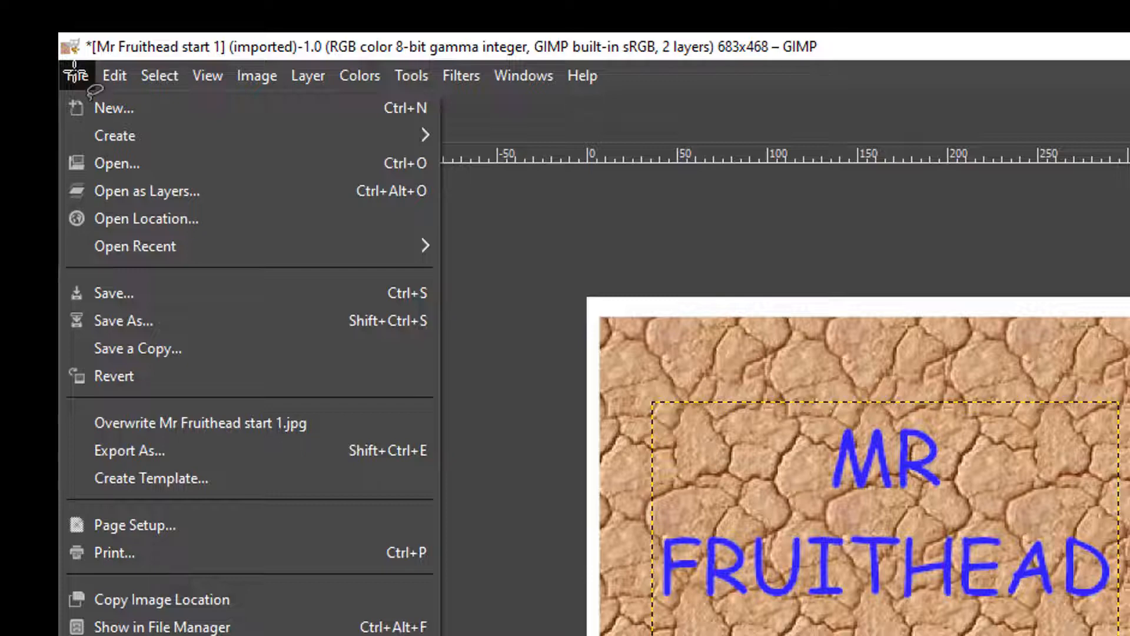
left_click(143, 320)
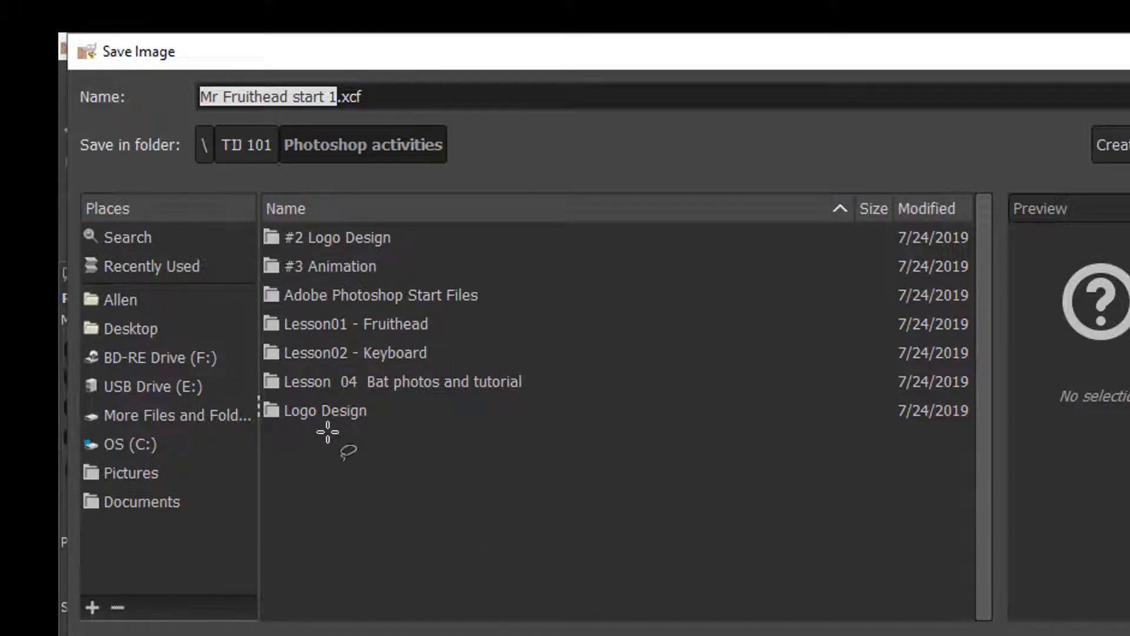
left_click(184, 415)
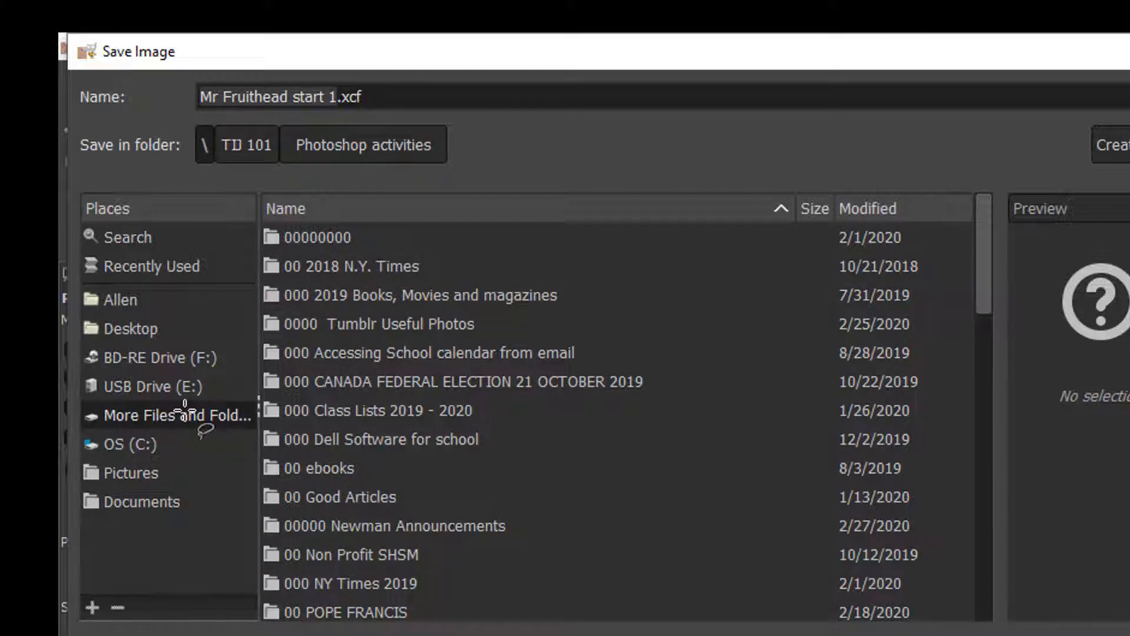
left_click(781, 208)
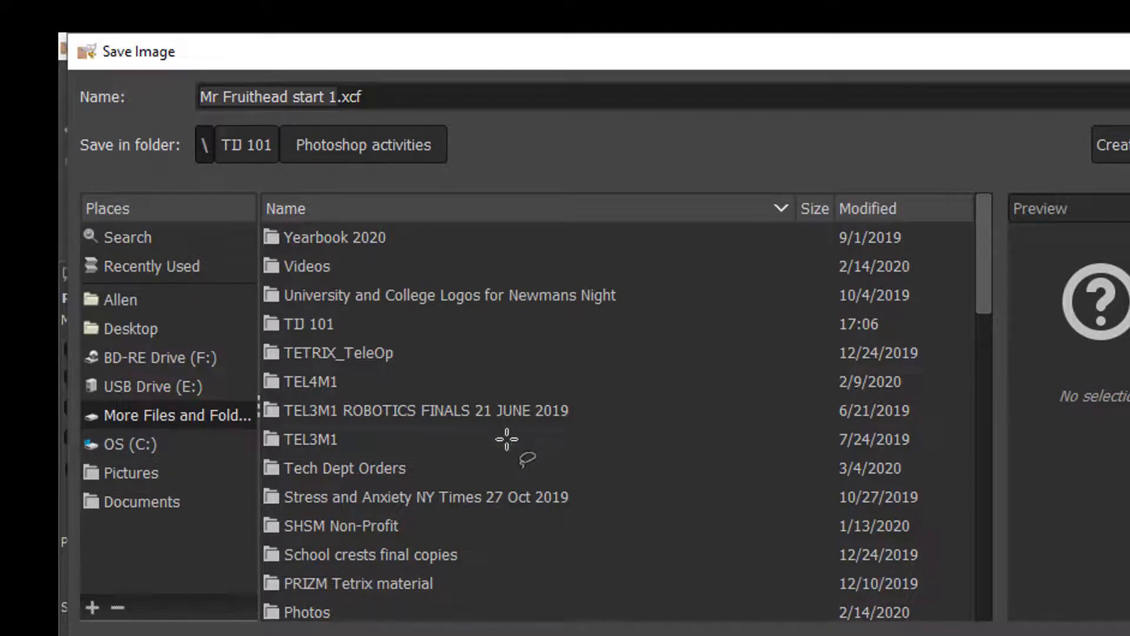
scroll(565, 439, "down", 5)
scroll(565, 438, "down", 6)
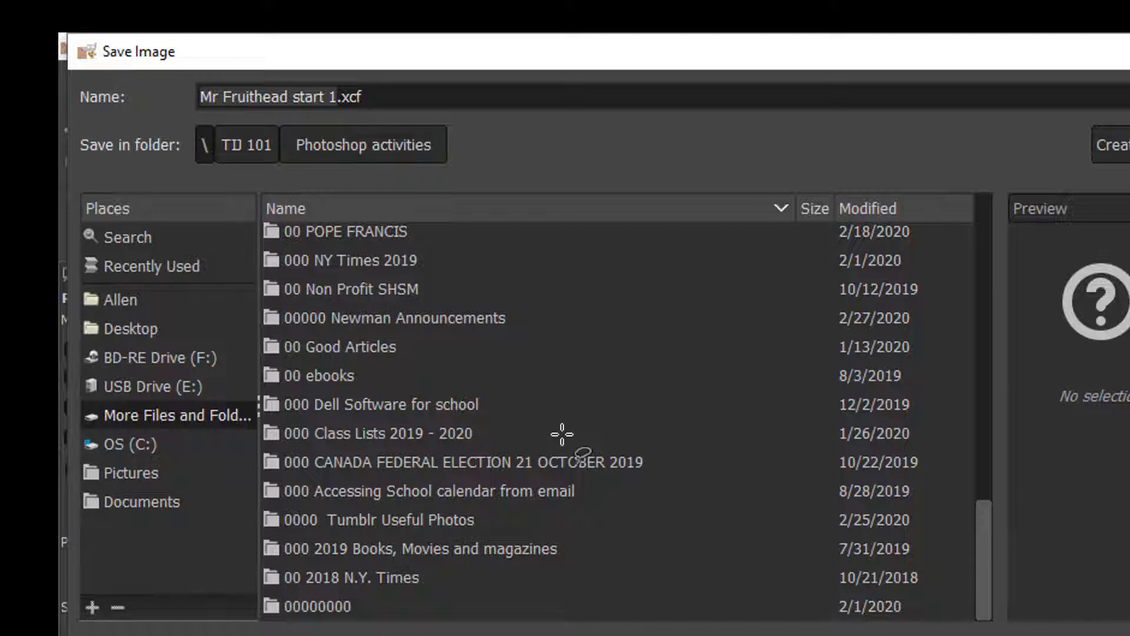
scroll(563, 435, "up", 4)
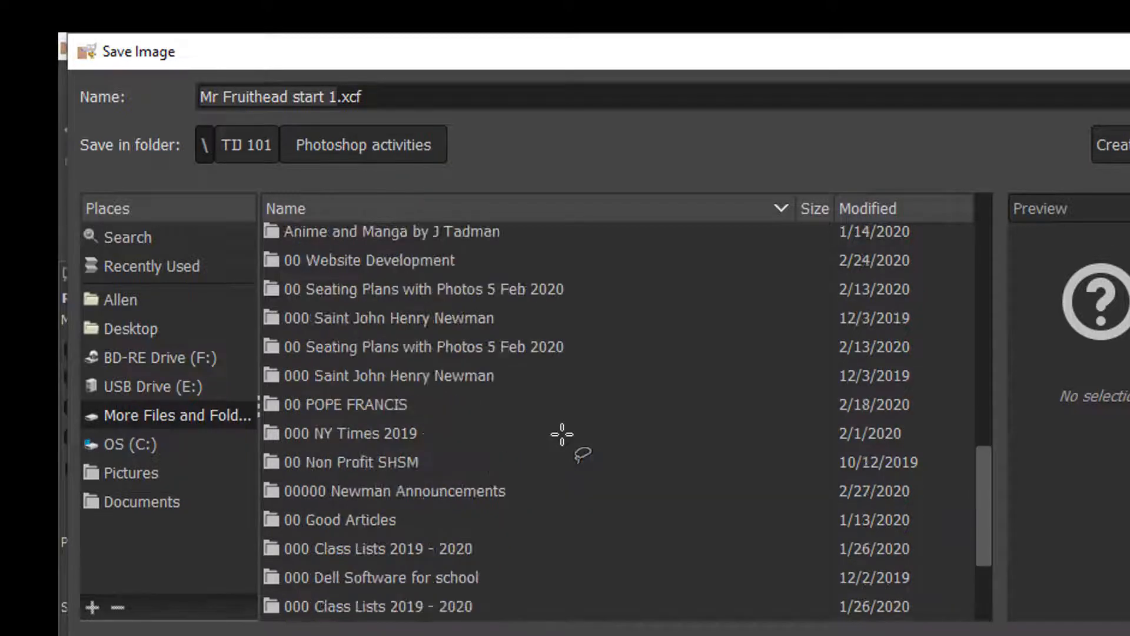
scroll(562, 434, "down", 2)
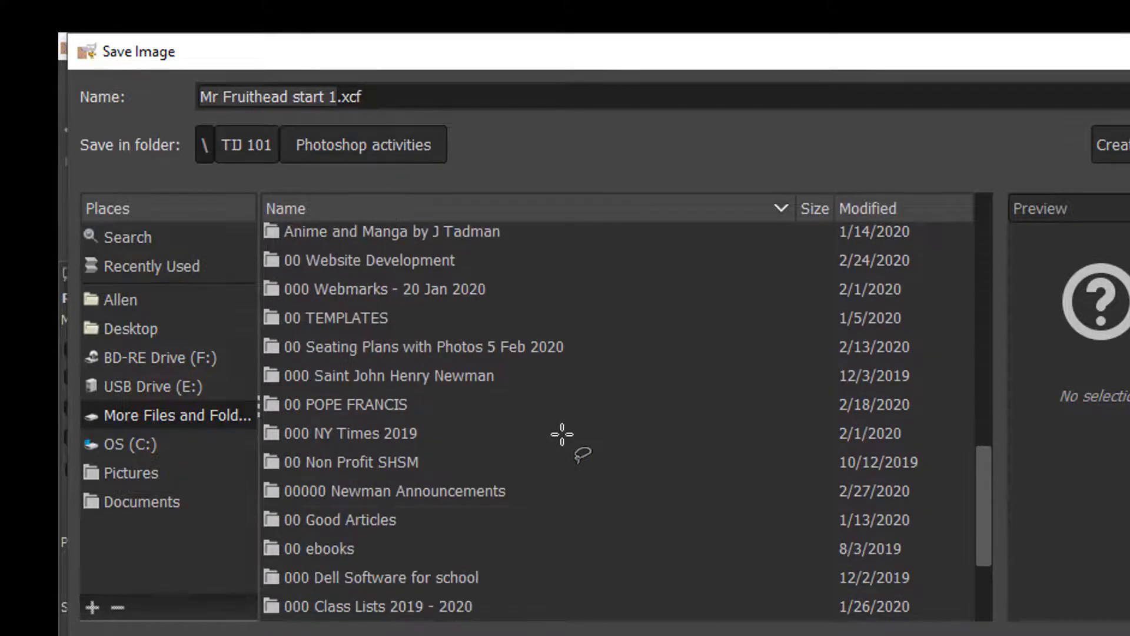
scroll(562, 434, "up", 9)
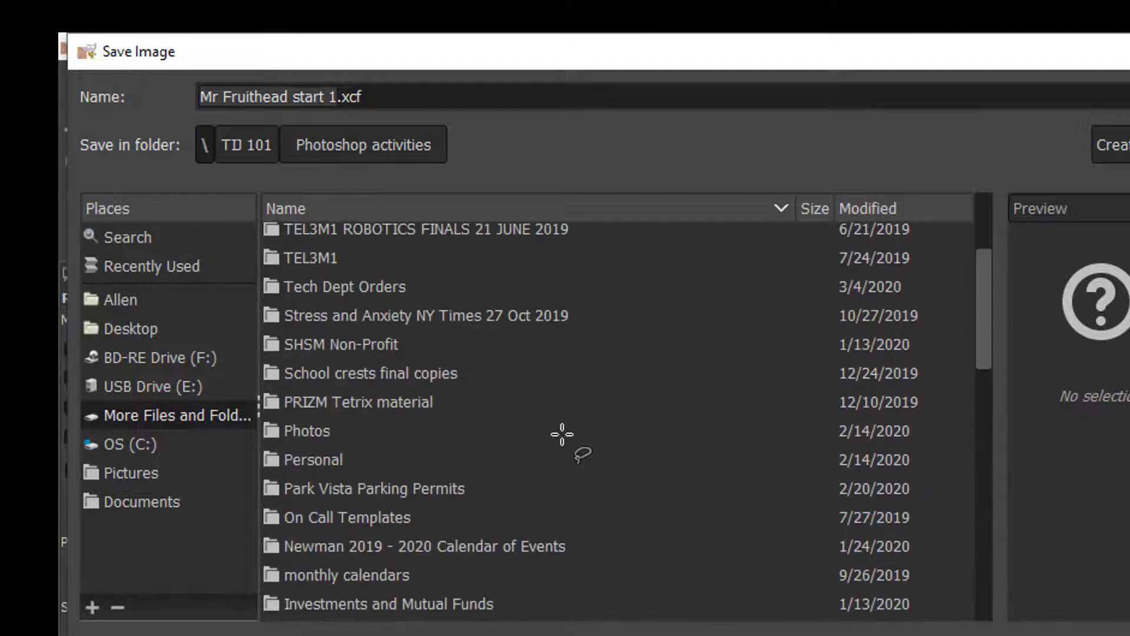
scroll(562, 434, "up", 3)
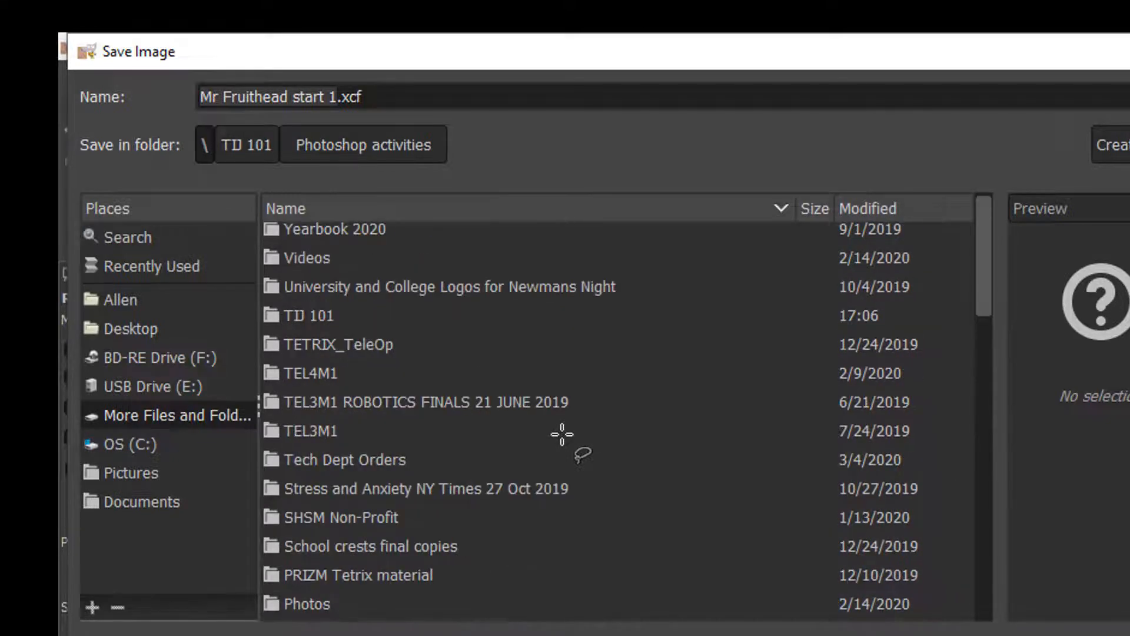
double_click(301, 313)
Step: Choose the Photoshop with GIMP folder inside TIJ 101 as the save location
scroll(452, 401, "down", 2)
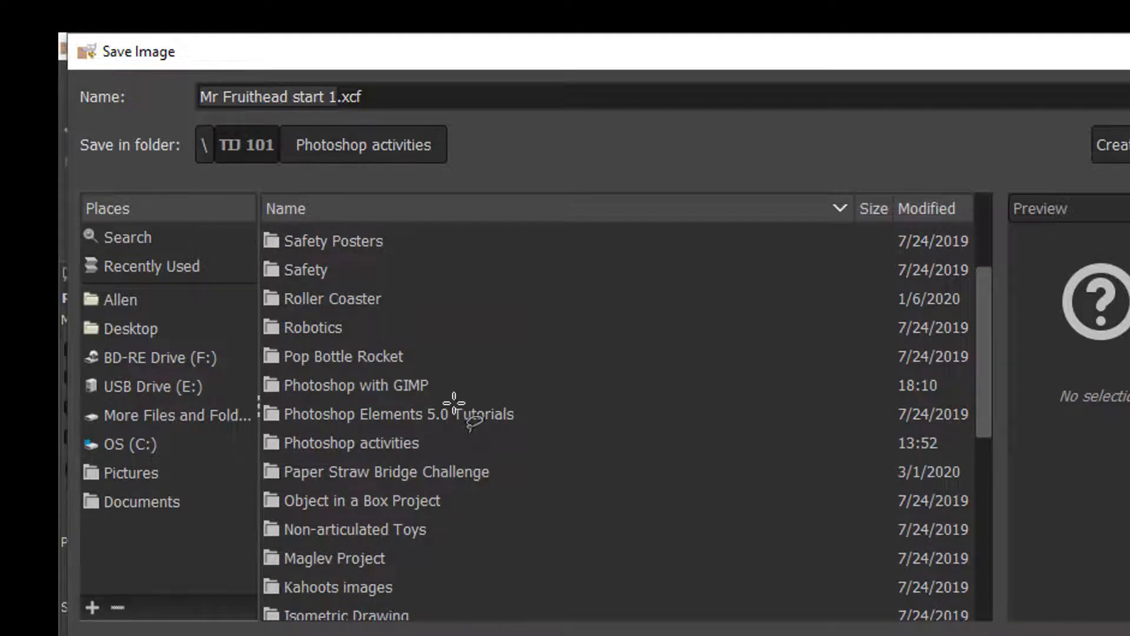
scroll(454, 403, "down", 2)
scroll(454, 403, "down", 5)
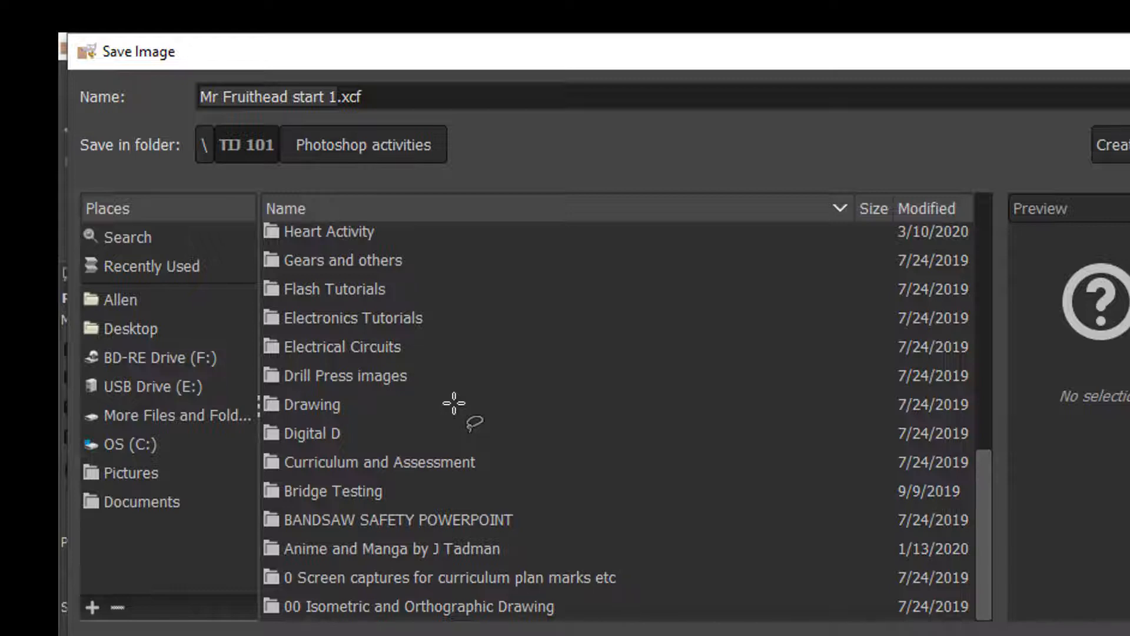
scroll(454, 403, "up", 5)
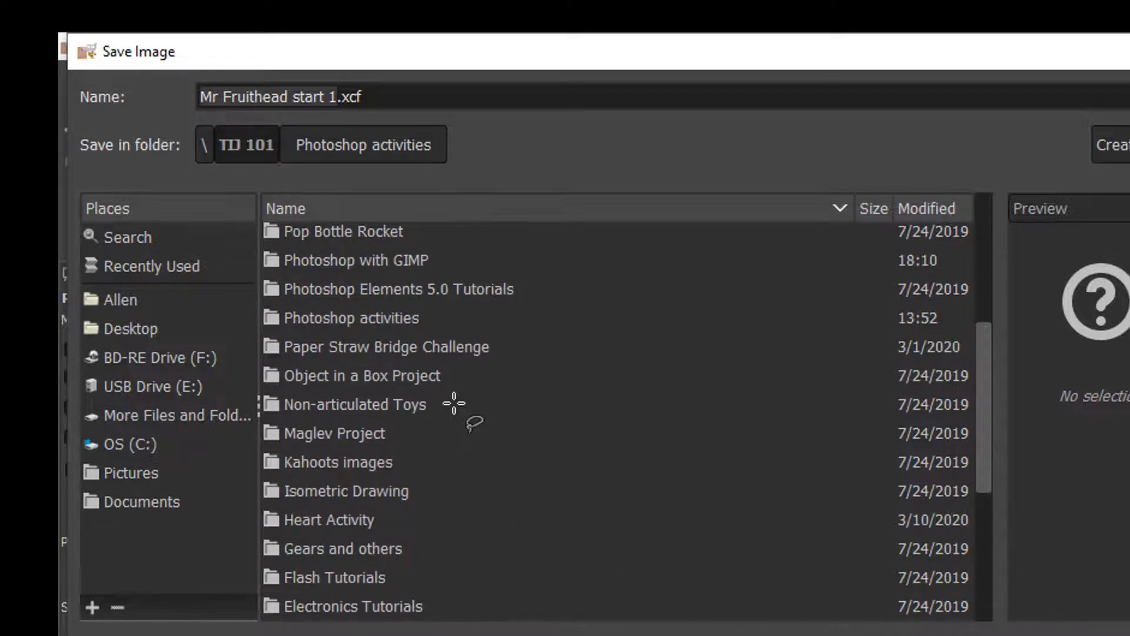
left_click(365, 260)
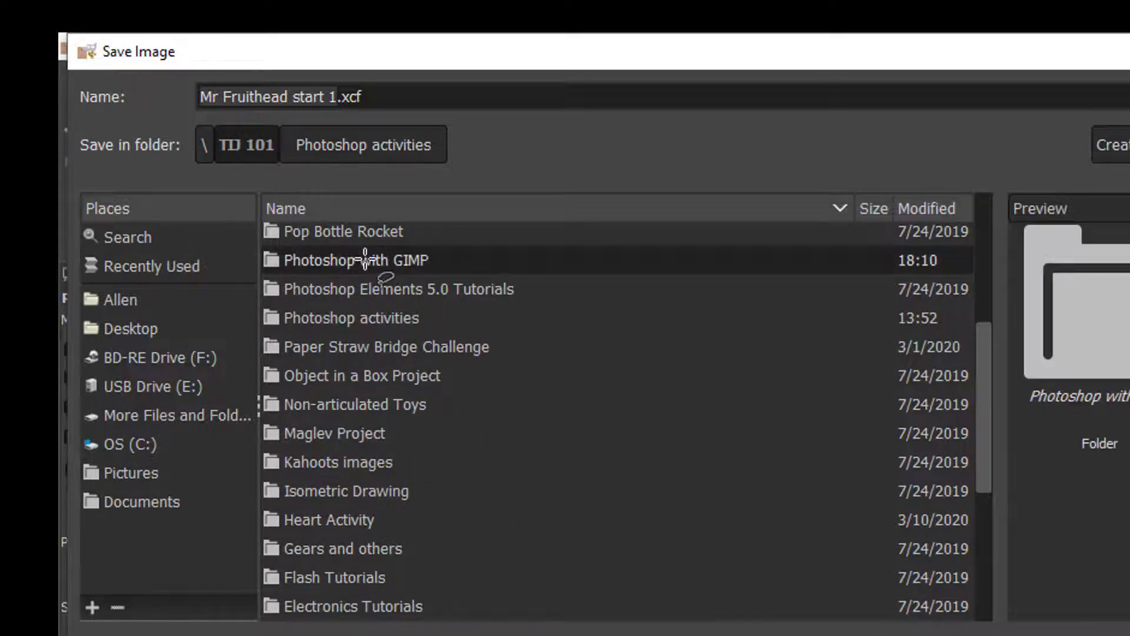
double_click(365, 259)
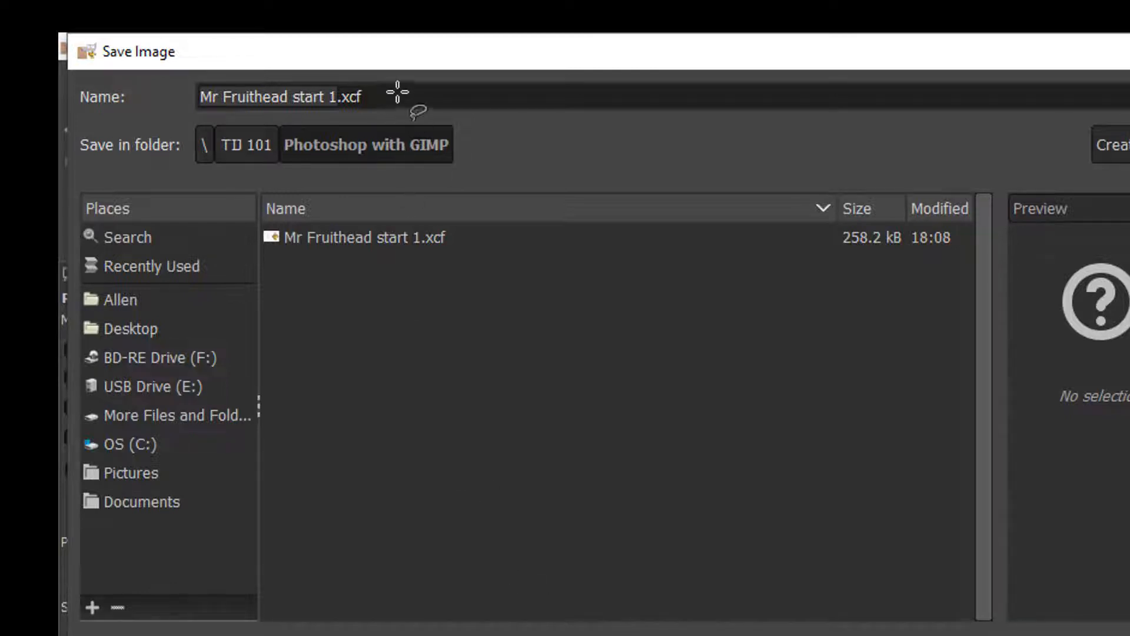
Step: Name the file "Mr Fruithead start 1.ATTEMPT 2.xcf" and save it in the Photoshop with GIMP folder
left_click(338, 97)
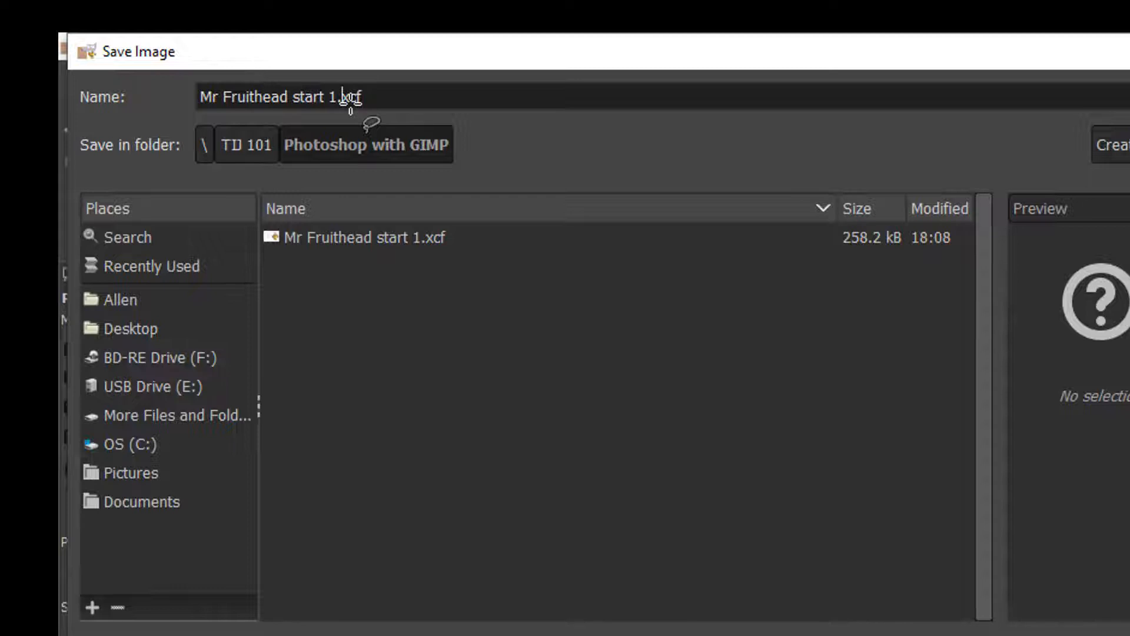
type("_ATTEMPT 2")
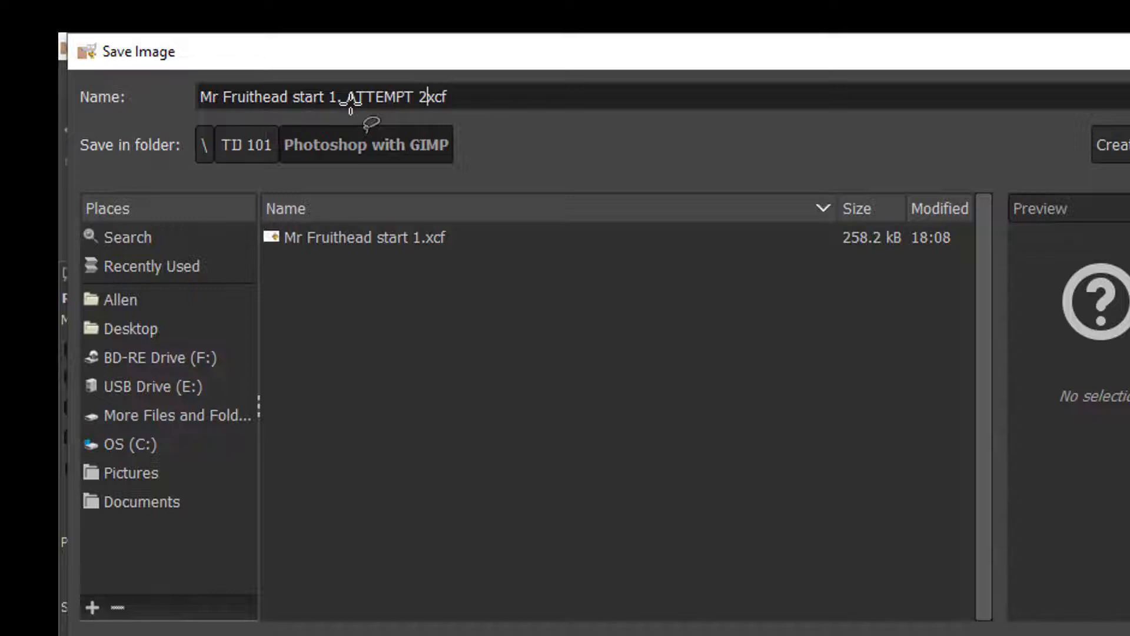
type(".")
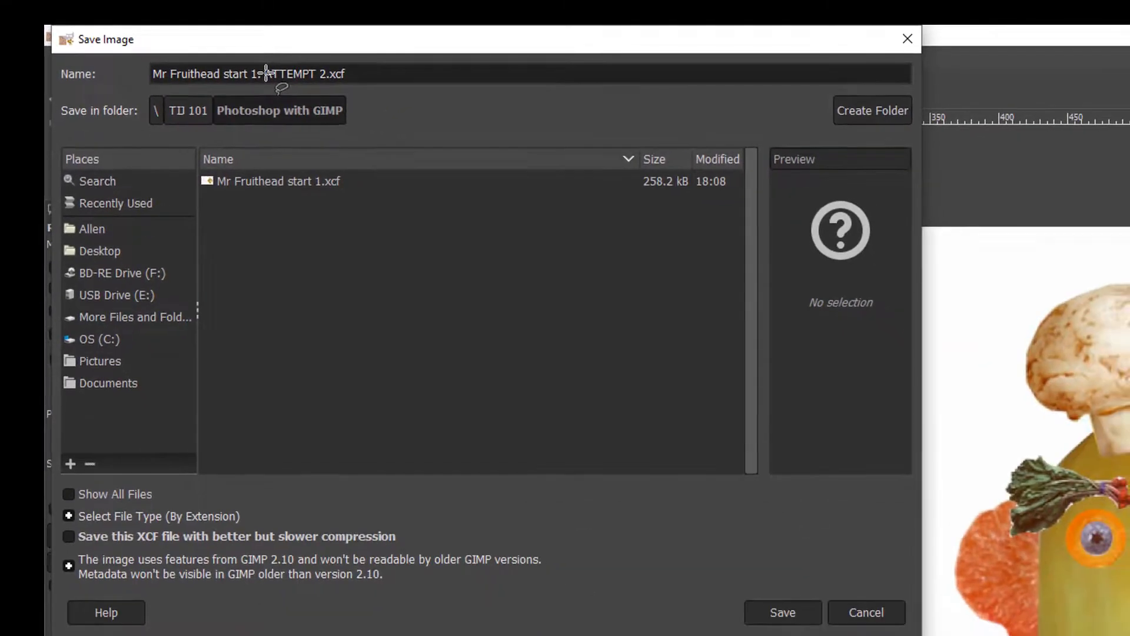
left_click(266, 73)
key("BackSpace")
type(".")
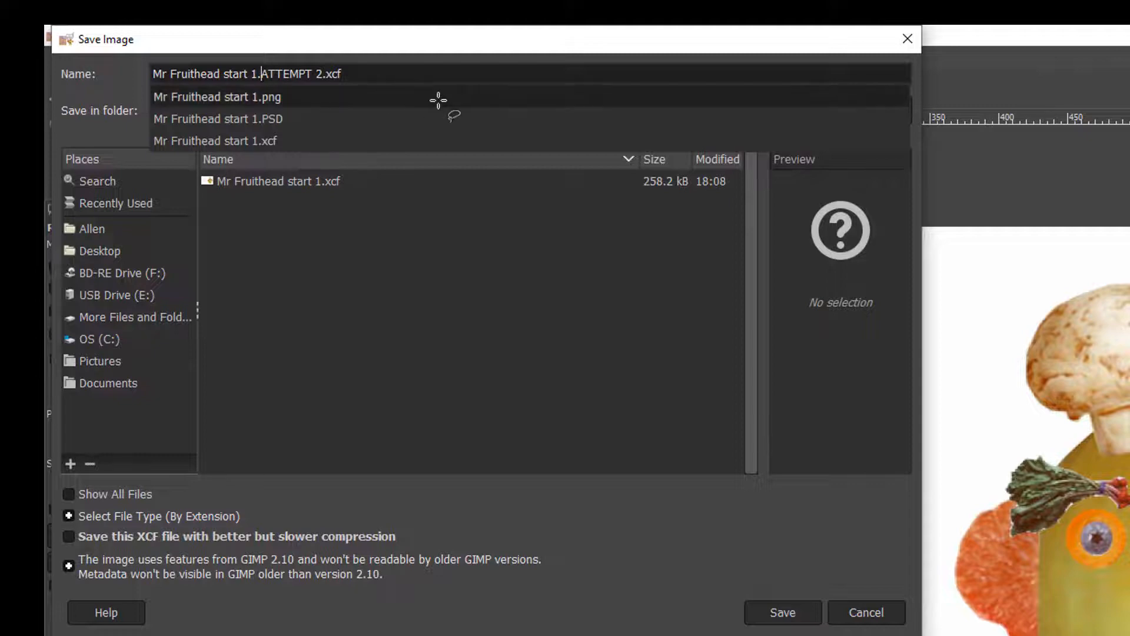
left_click(783, 611)
left_click(786, 613)
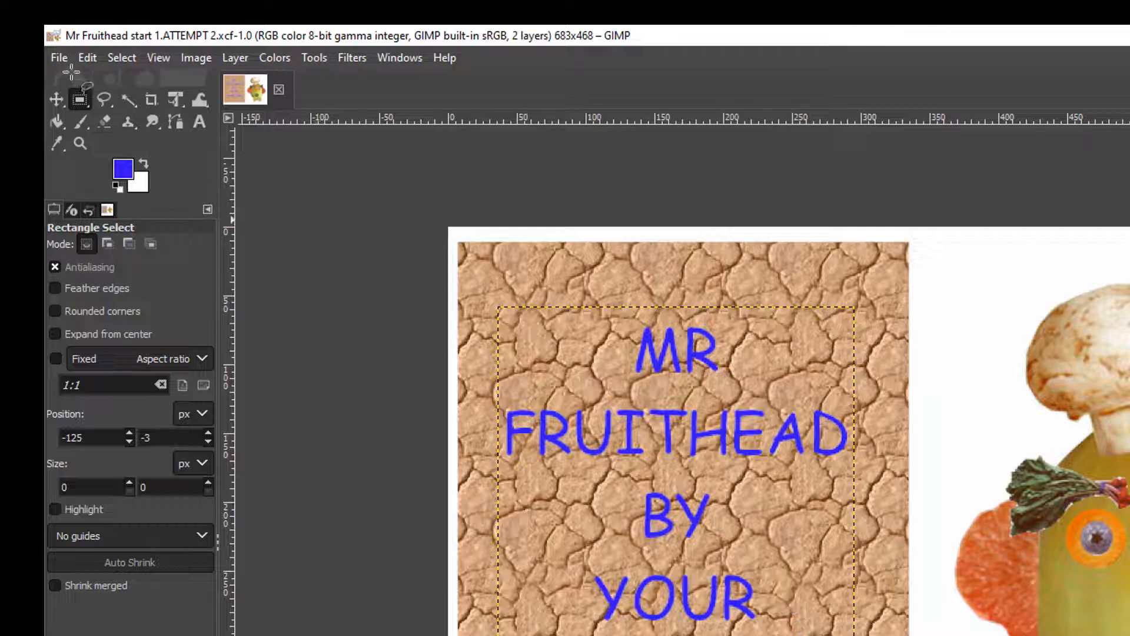
Step: Export the image as "Mr Fruithead start 1.ATTEMPT 2.JPEG" in the Photoshop with GIMP folder, accepting the JPEG settings at quality 98
left_click(58, 57)
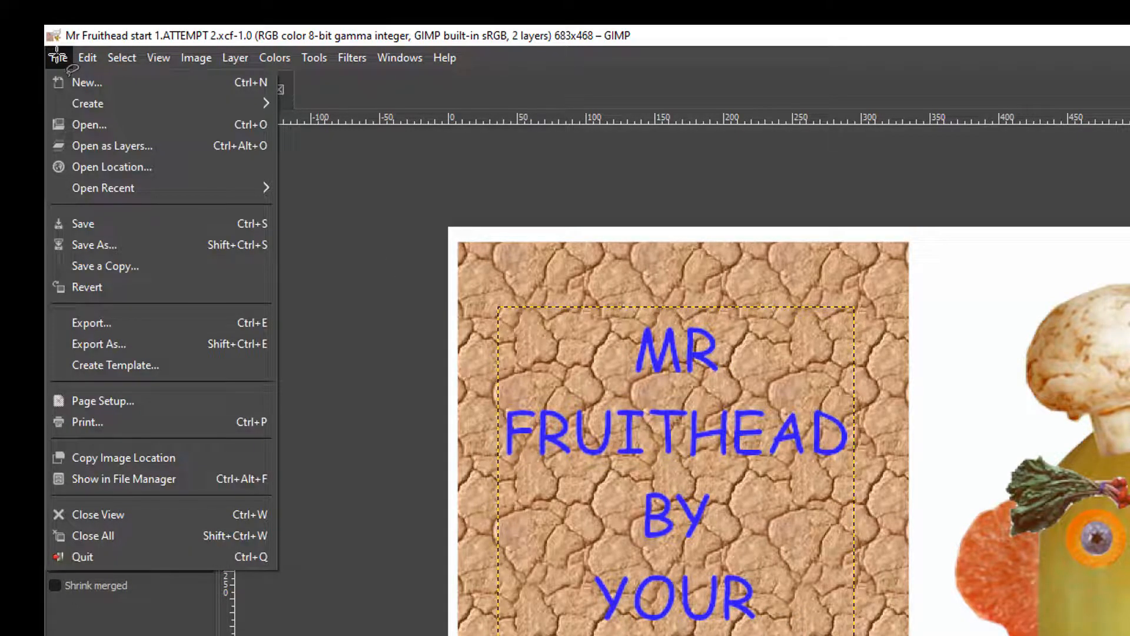
left_click(97, 344)
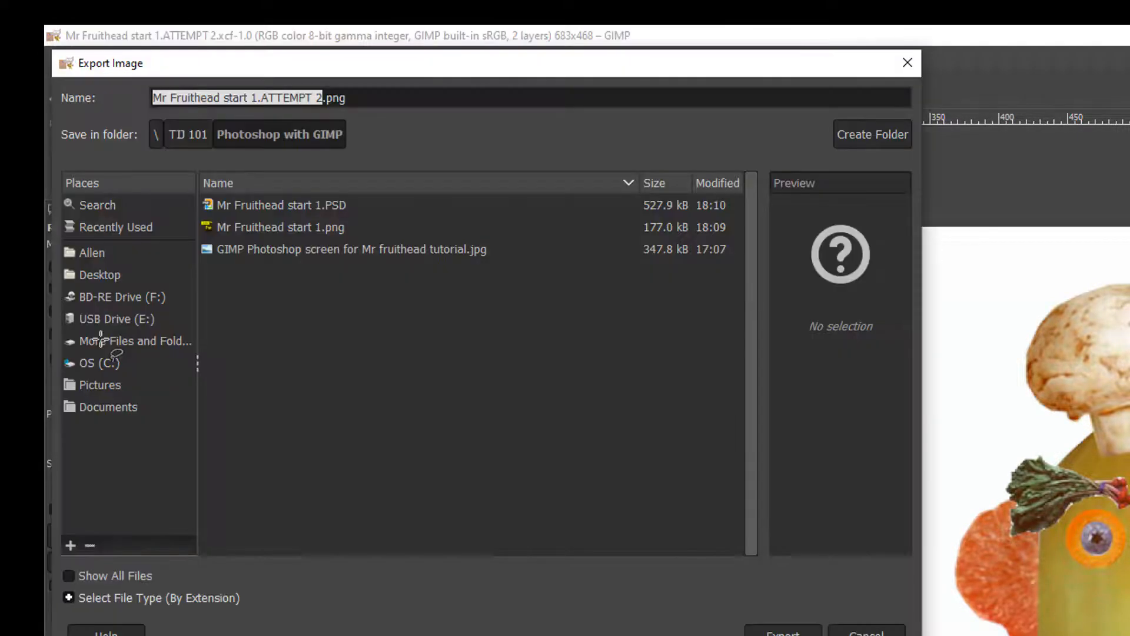
left_click(365, 103)
key("BackSpace")
key("BackSpace")
key("BackSpace")
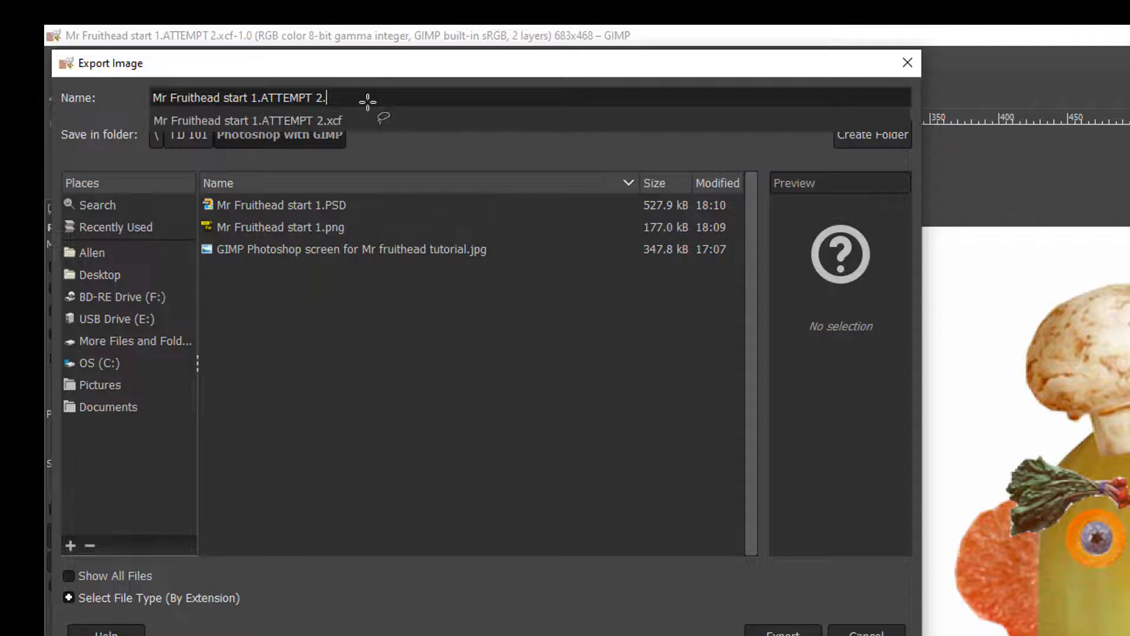
type("JPEG")
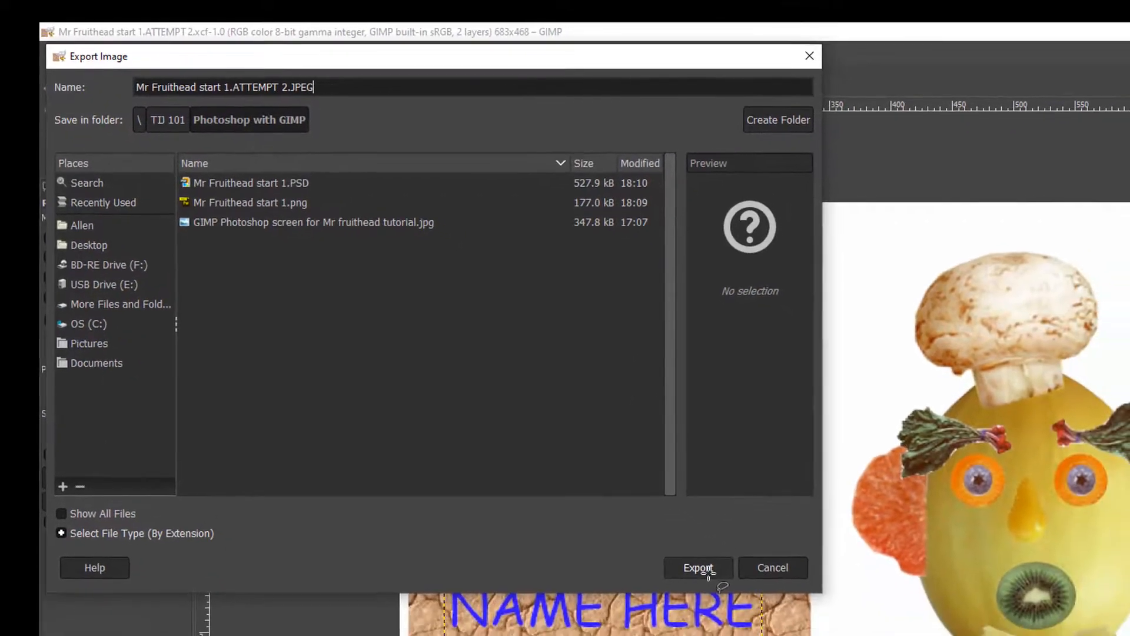
left_click(784, 633)
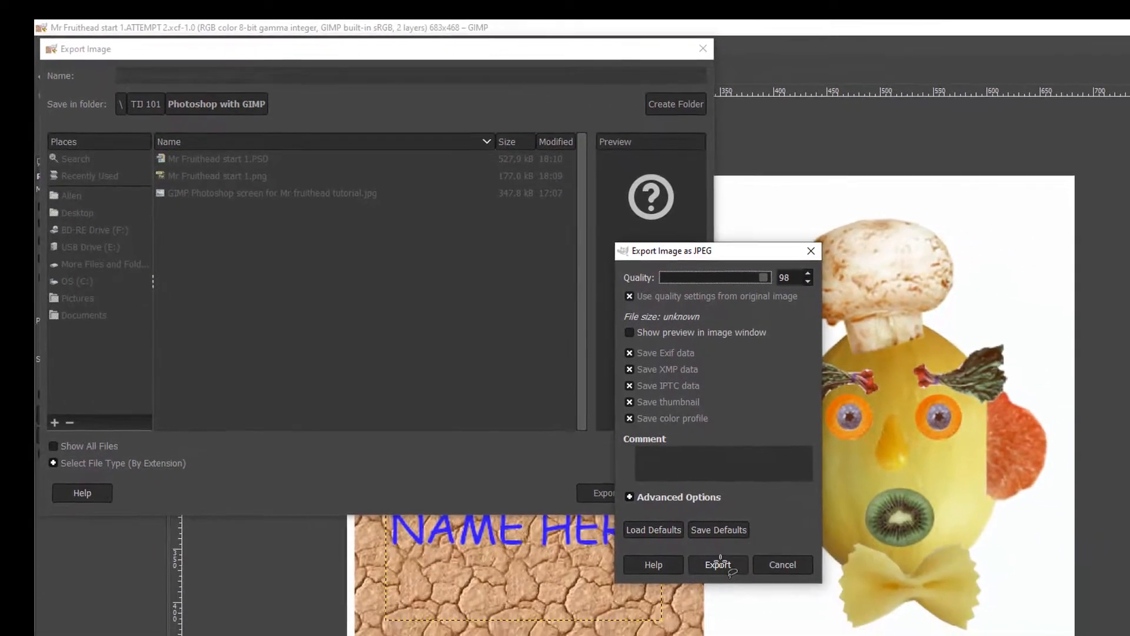
left_click(719, 564)
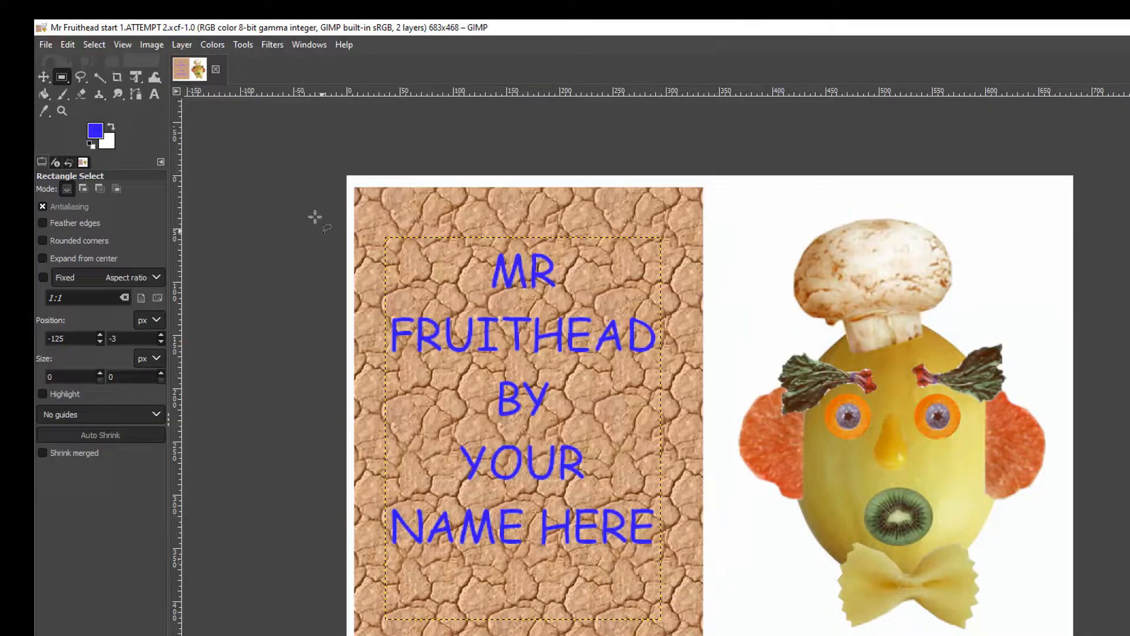
Step: Export the image again to the same folder in Photoshop format as "Mr Fruithead start 1.ATTEMPT 2.PSD"
left_click(46, 45)
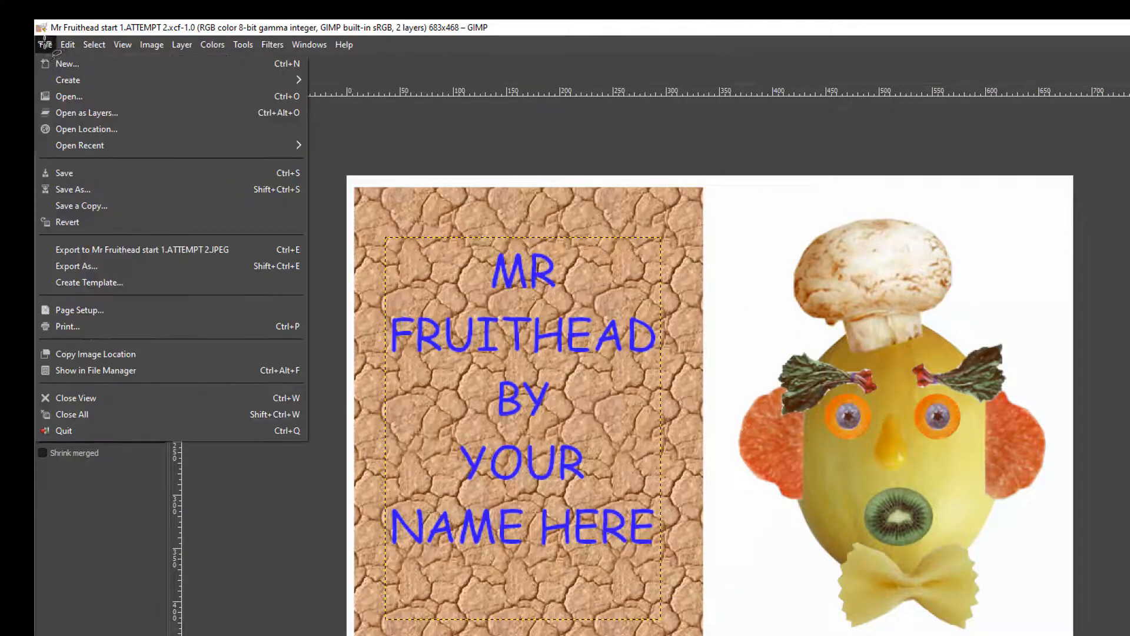
left_click(69, 267)
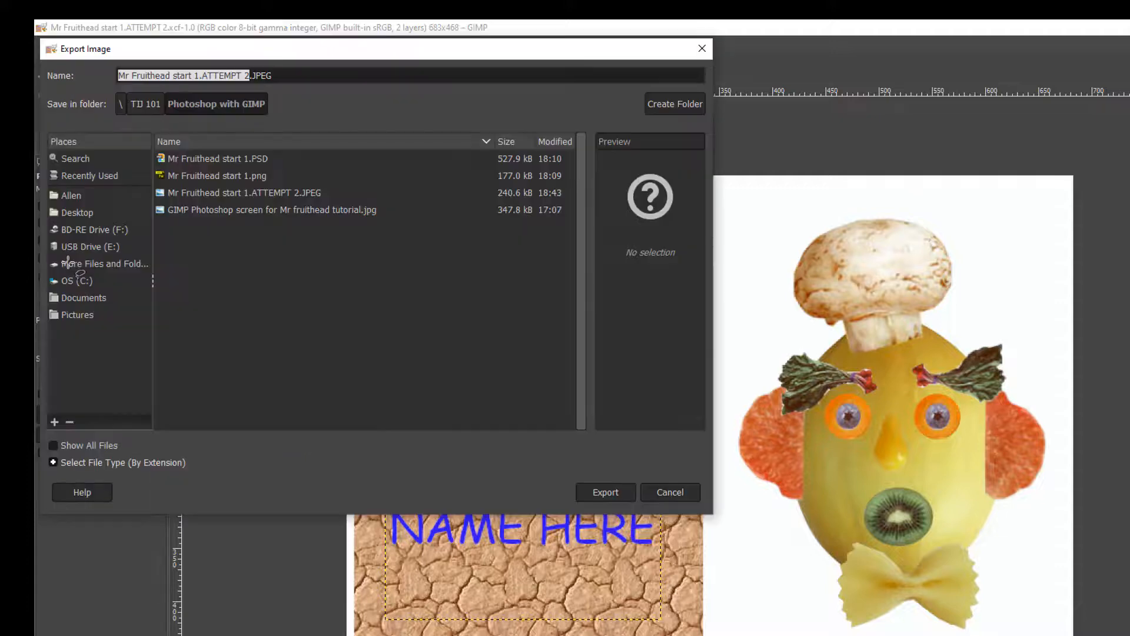
left_click(290, 76)
key("BackSpace")
key("BackSpace")
key("BackSpace")
key("BackSpace")
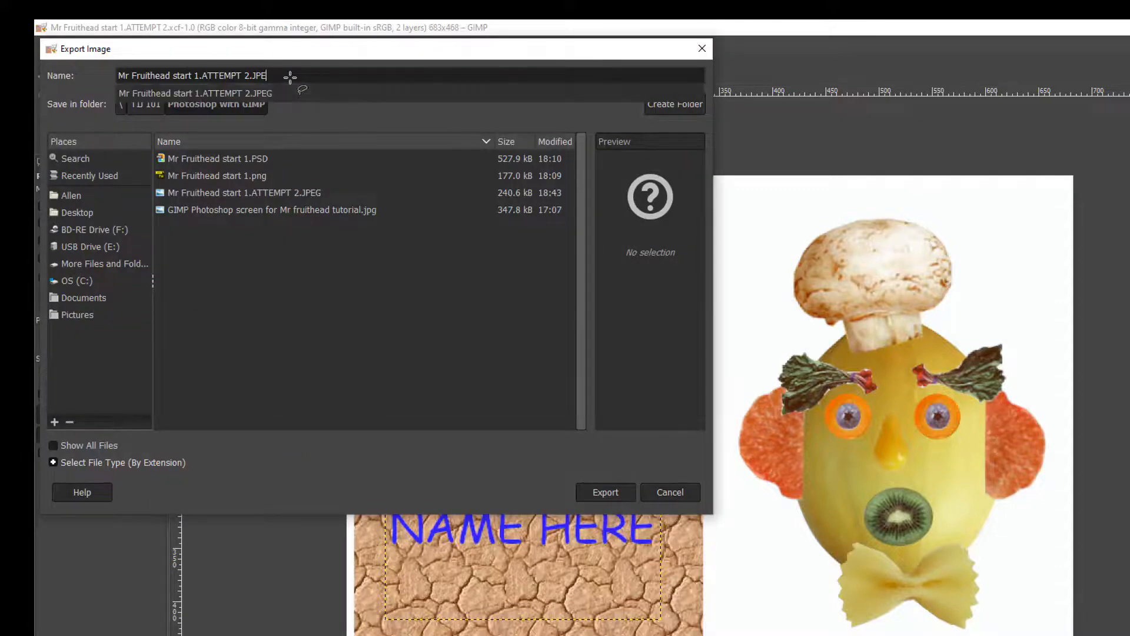
type("PSD")
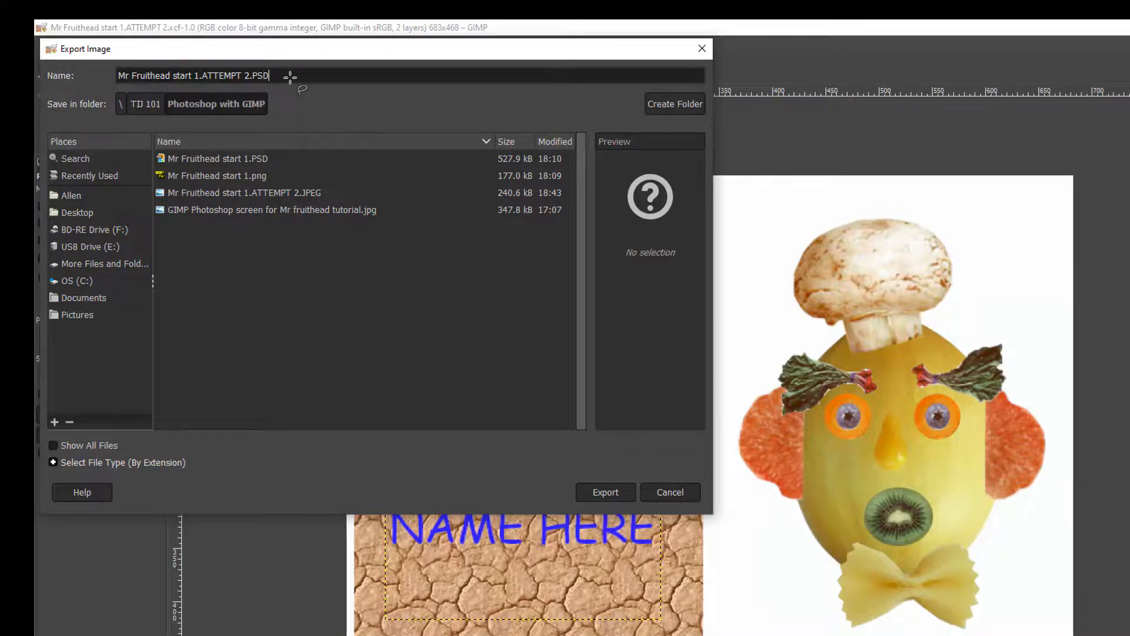
left_click(608, 492)
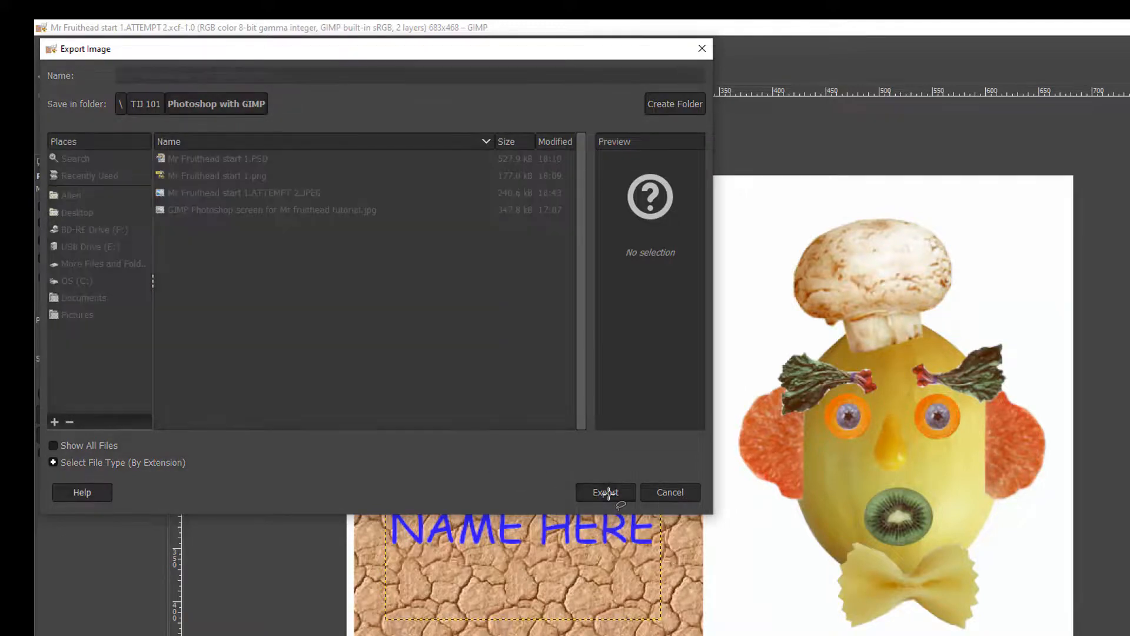